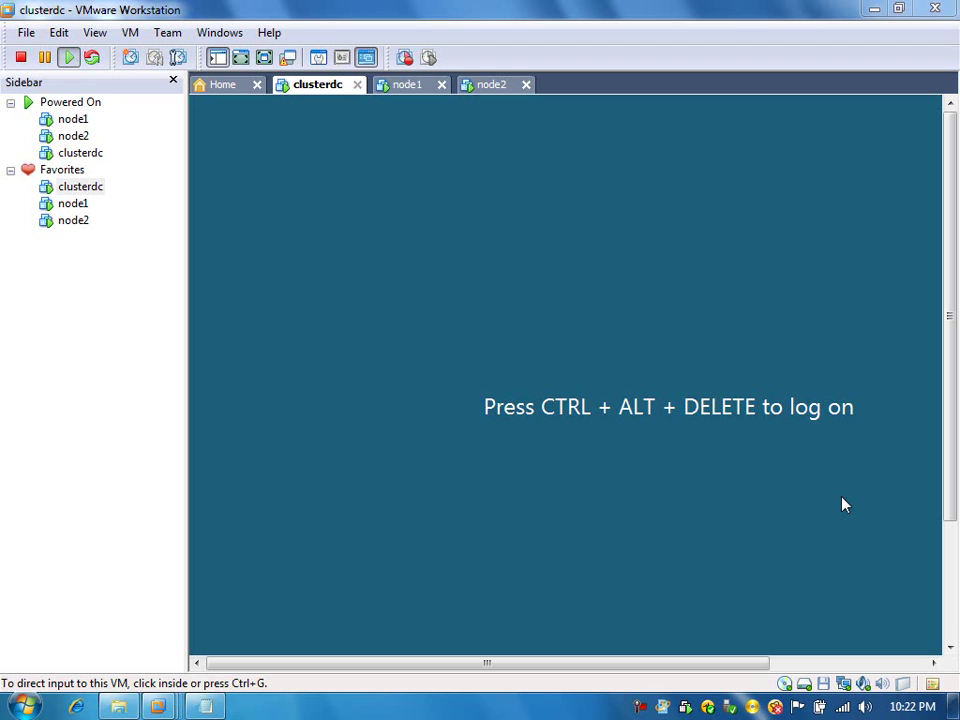
# Switch clusterdc to full screen, send Ctrl+Alt+Del and log on with the account password.
pyautogui.click(264, 57)
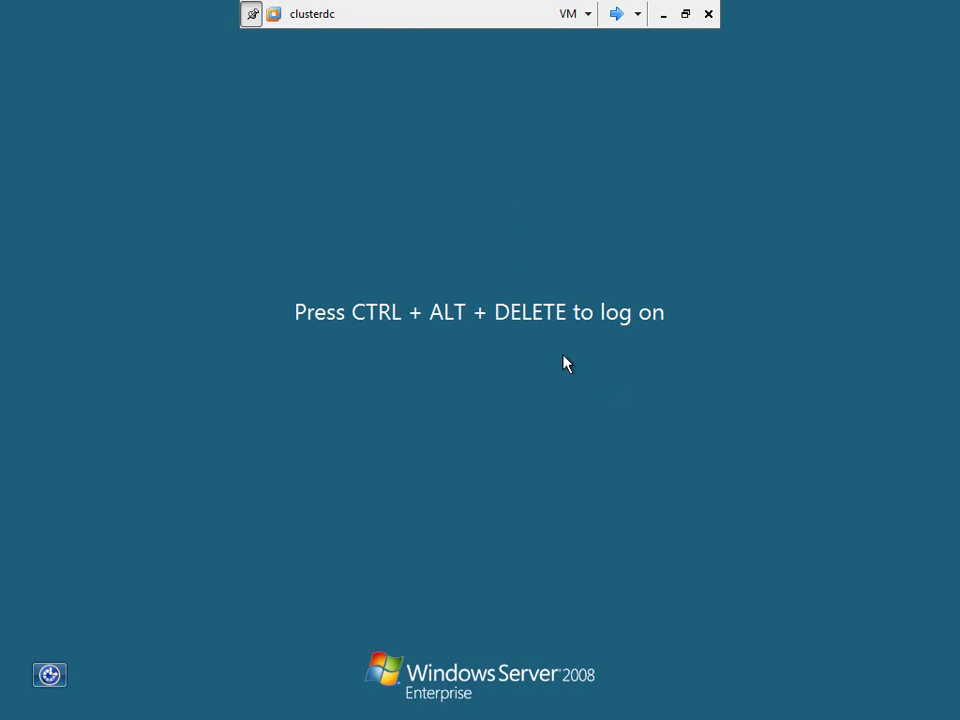
pyautogui.click(576, 12)
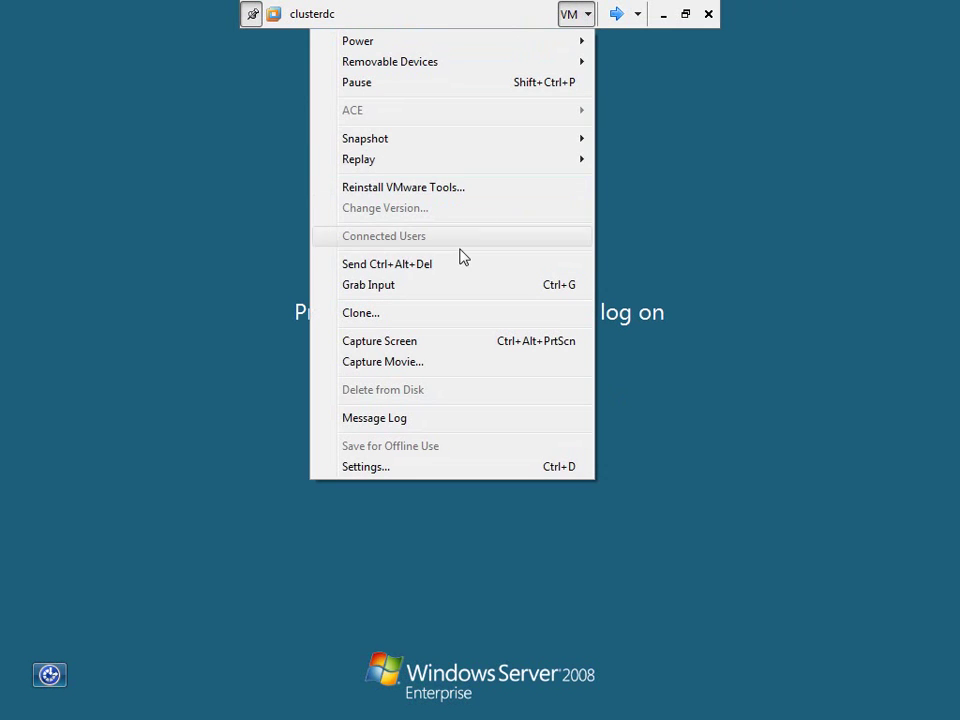
pyautogui.click(455, 265)
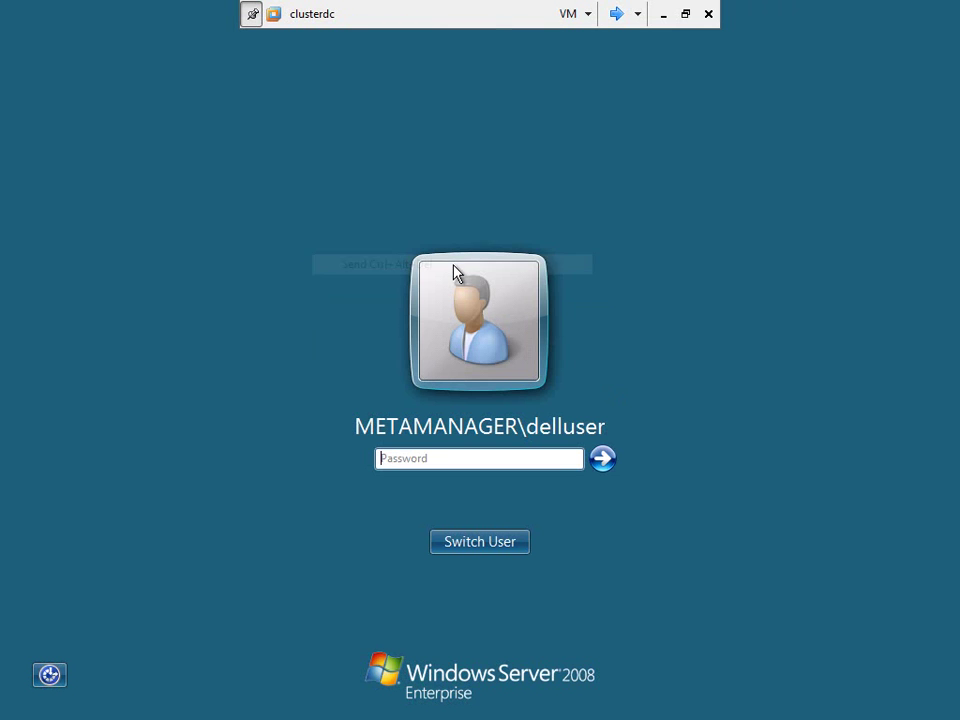
pyautogui.click(435, 460)
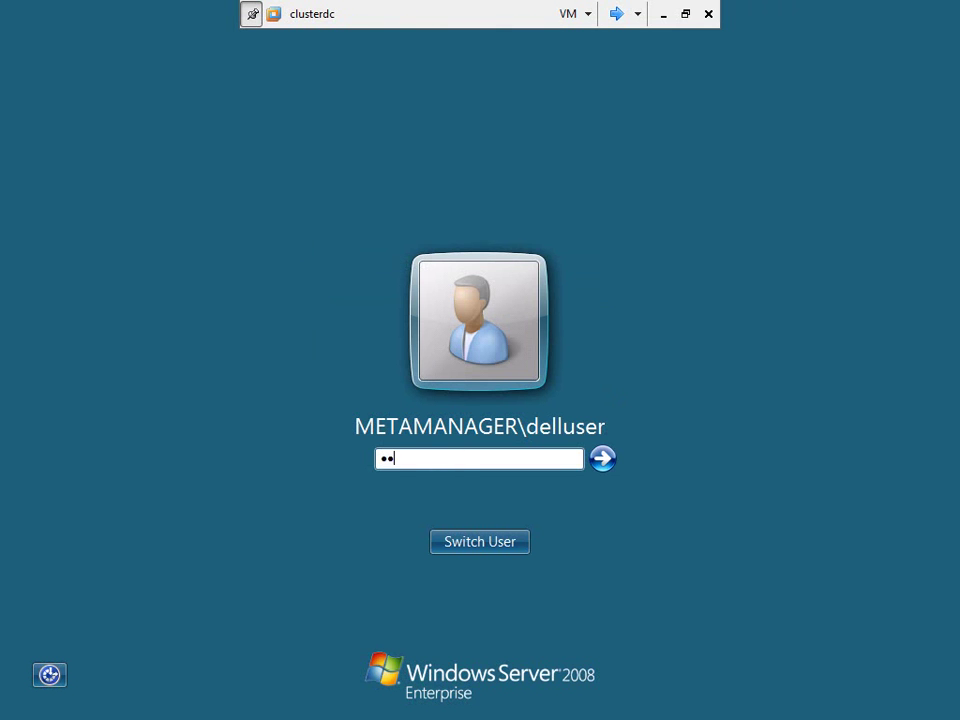
pyautogui.press('Return')
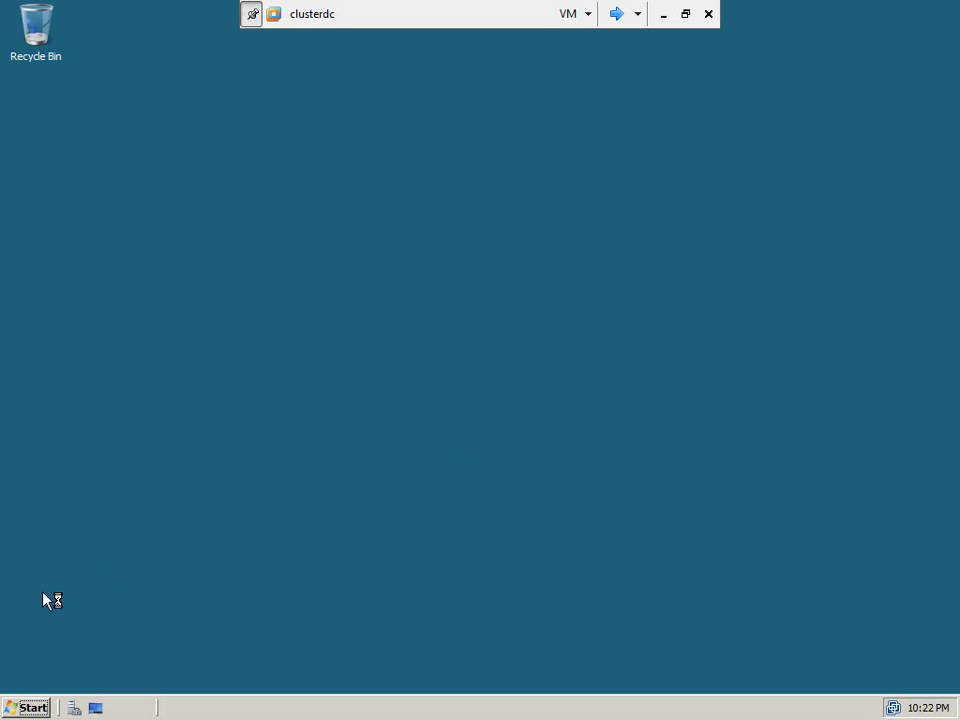
# Open DNS Manager and expand CLUSTERDC to its Reverse Lookup Zones.
pyautogui.click(28, 707)
pyautogui.moveTo(315, 491)
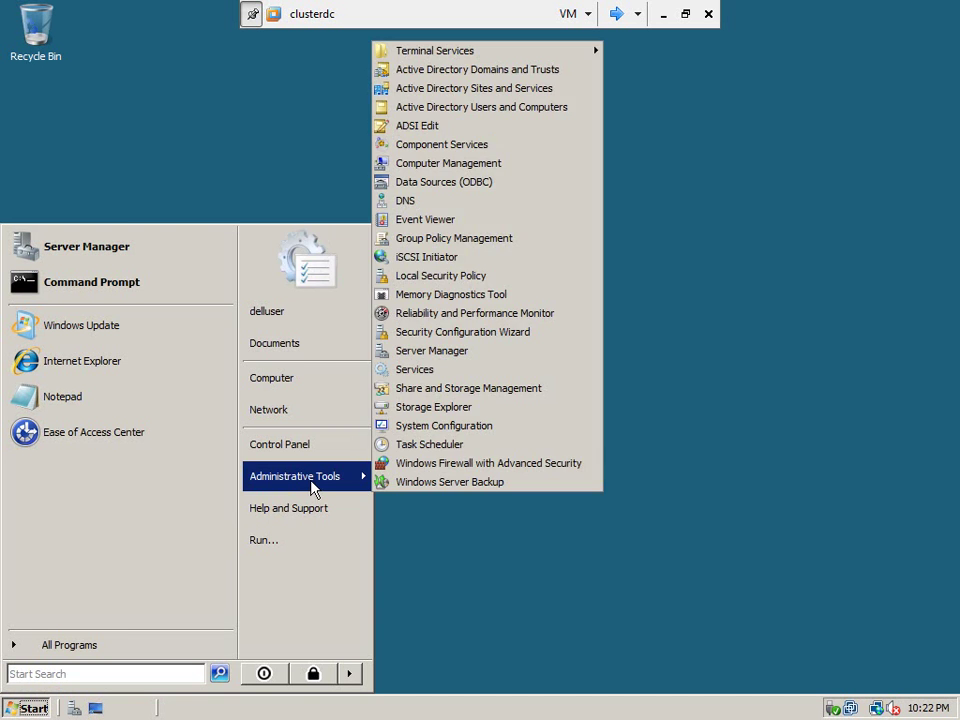
pyautogui.click(457, 203)
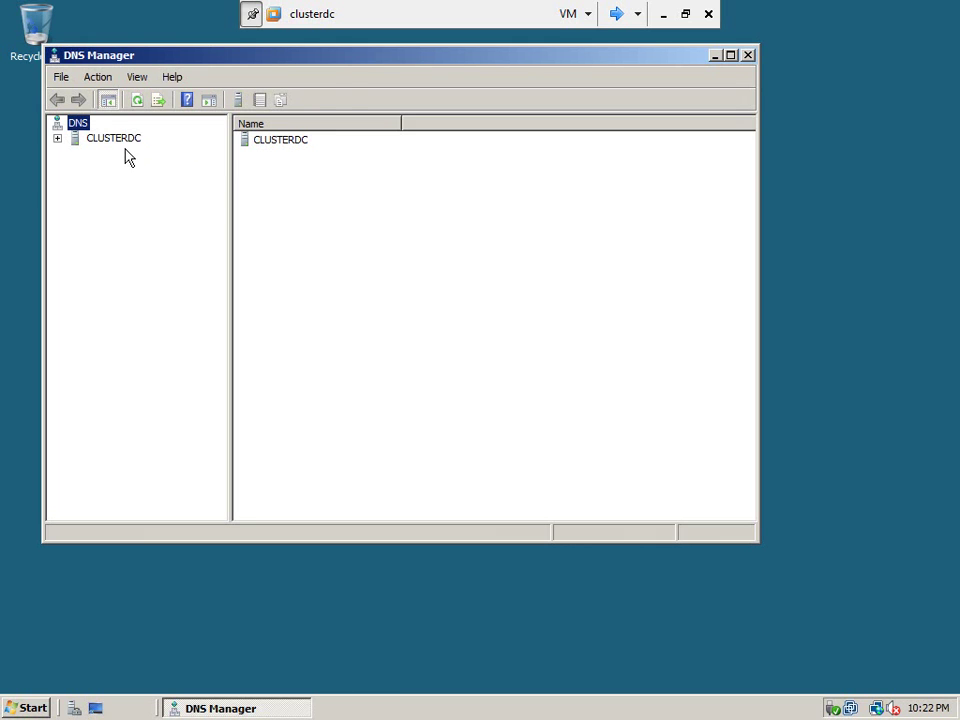
pyautogui.doubleClick(120, 141)
pyautogui.click(126, 186)
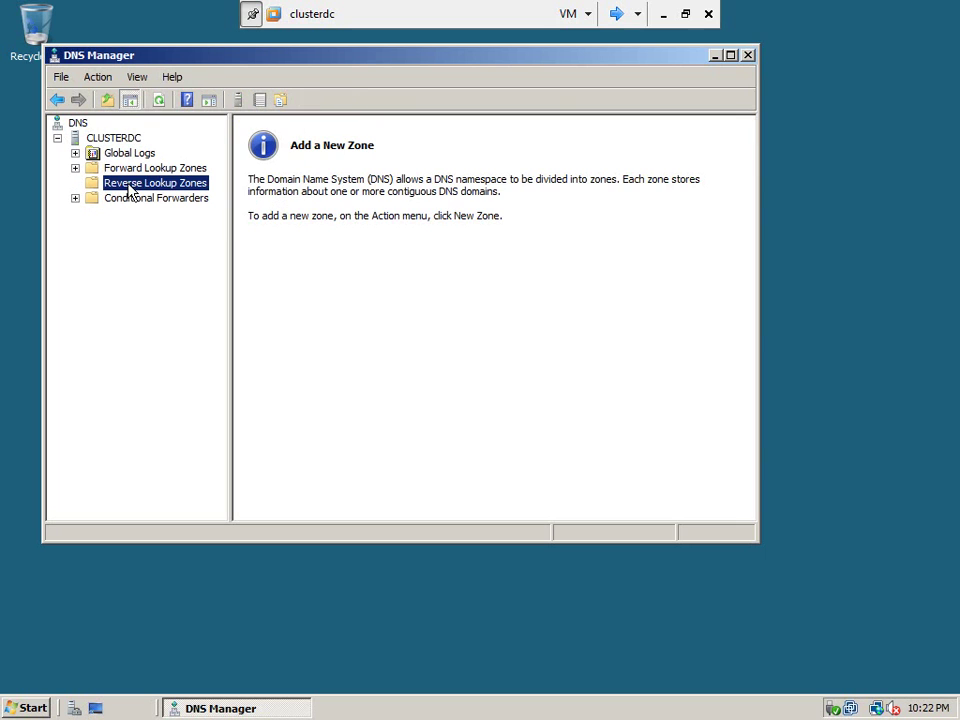
# Start a new zone as an AD-integrated primary zone replicated to all domain DNS servers.
pyautogui.rightClick(150, 190)
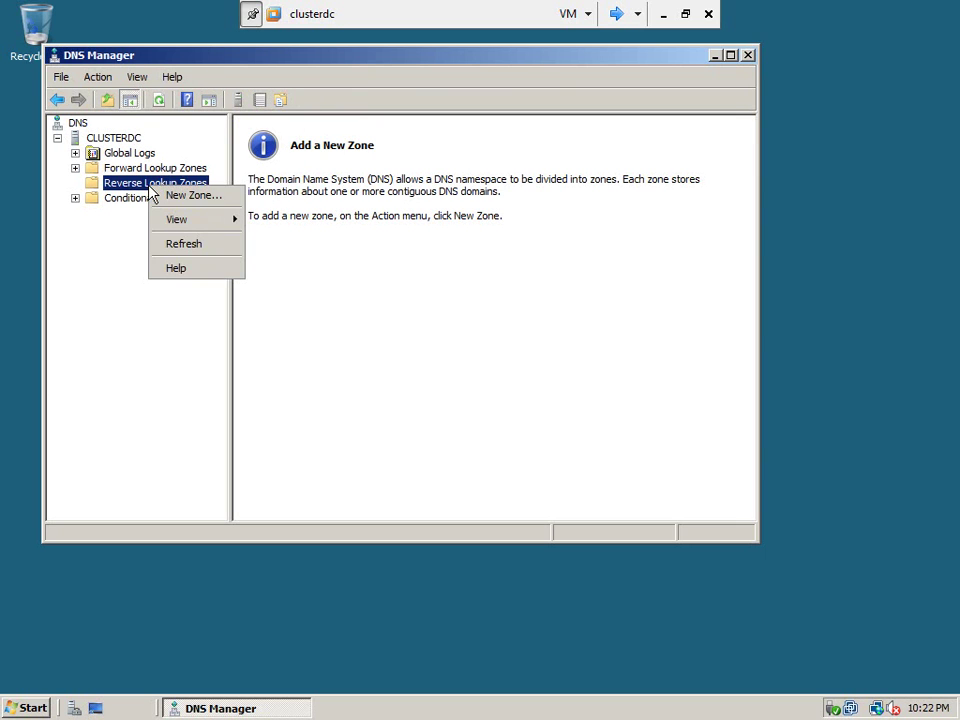
pyautogui.press('Escape')
pyautogui.rightClick(160, 196)
pyautogui.click(176, 196)
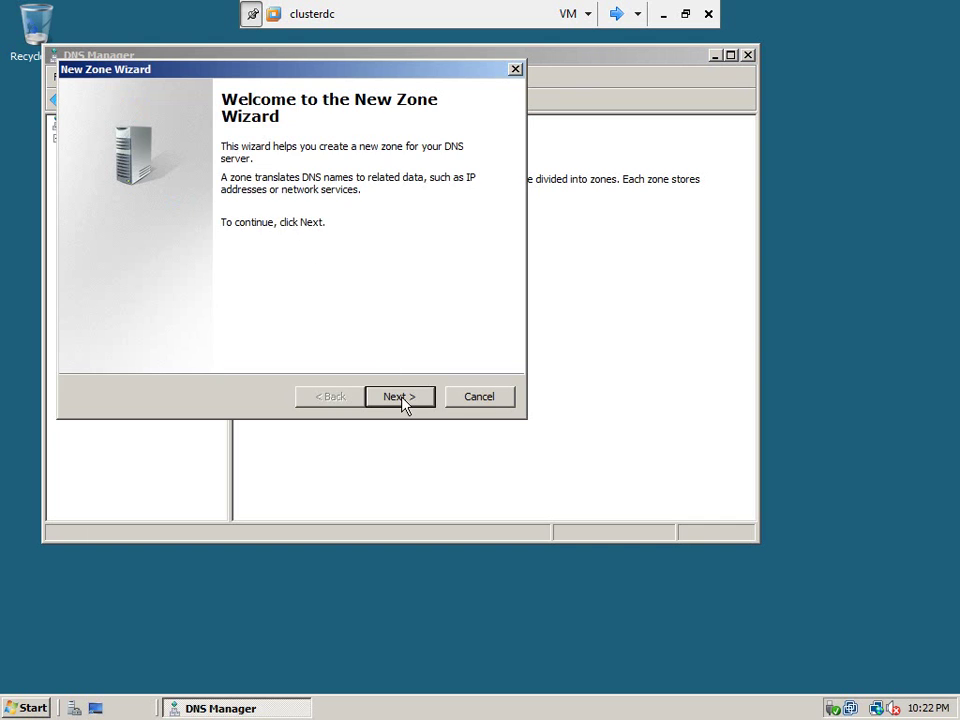
pyautogui.click(401, 398)
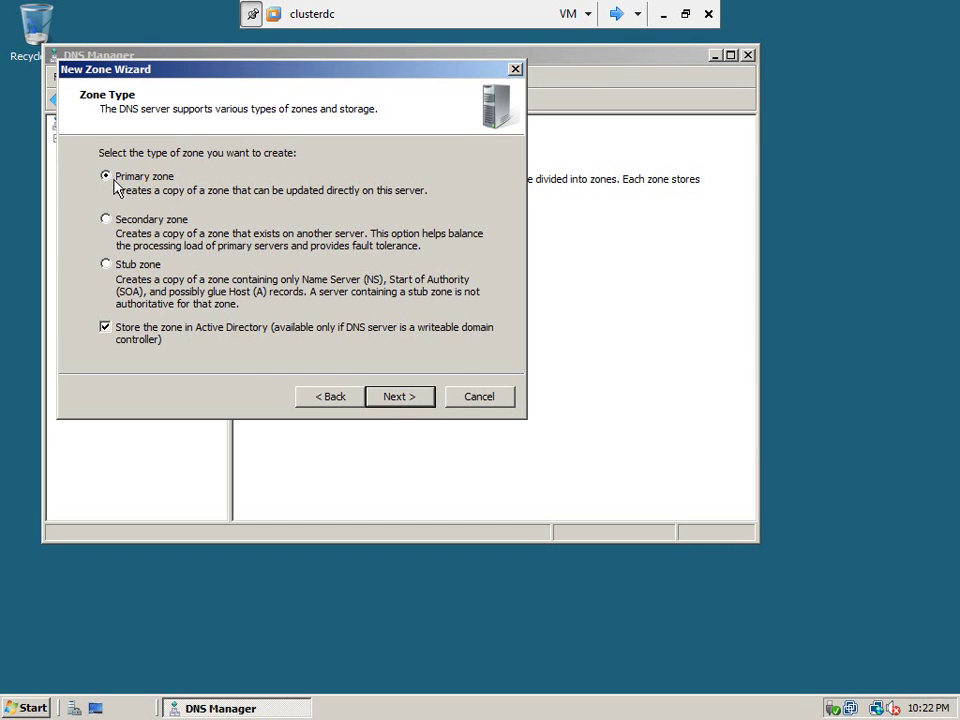
pyautogui.click(398, 398)
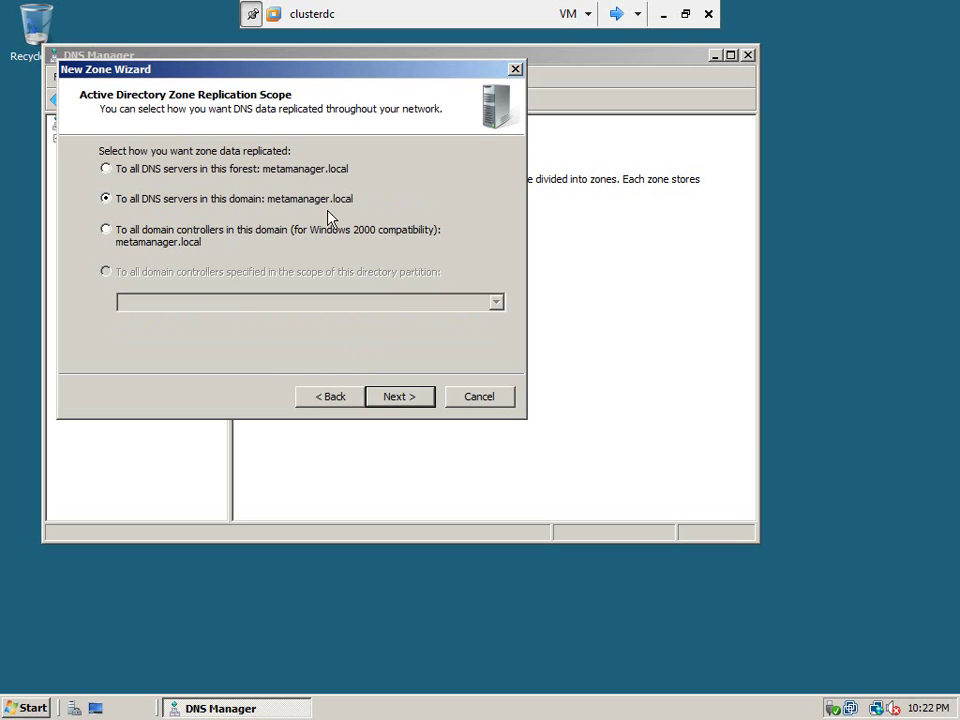
pyautogui.click(392, 400)
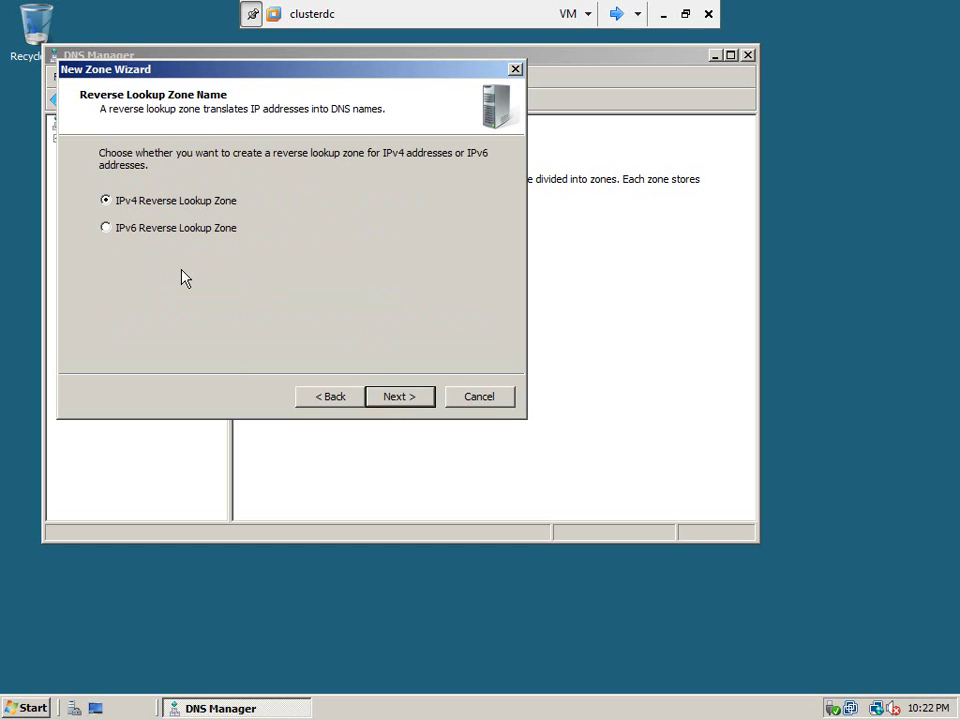
# Make it an IPv4 reverse zone for network 192.168.1 with secure-only dynamic updates.
pyautogui.click(398, 400)
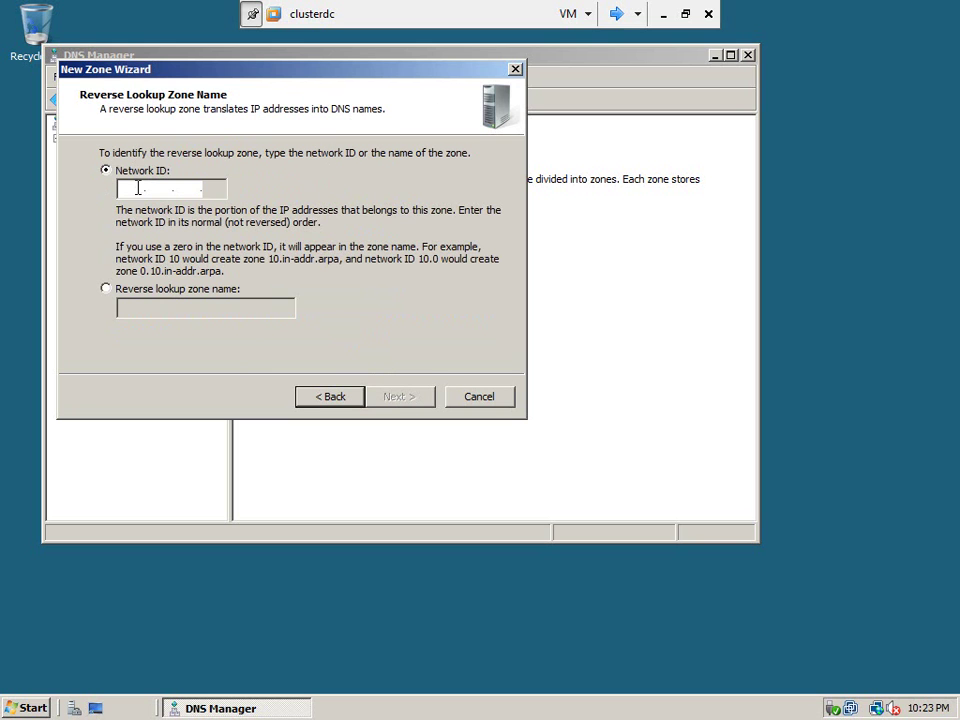
pyautogui.write('192 .')
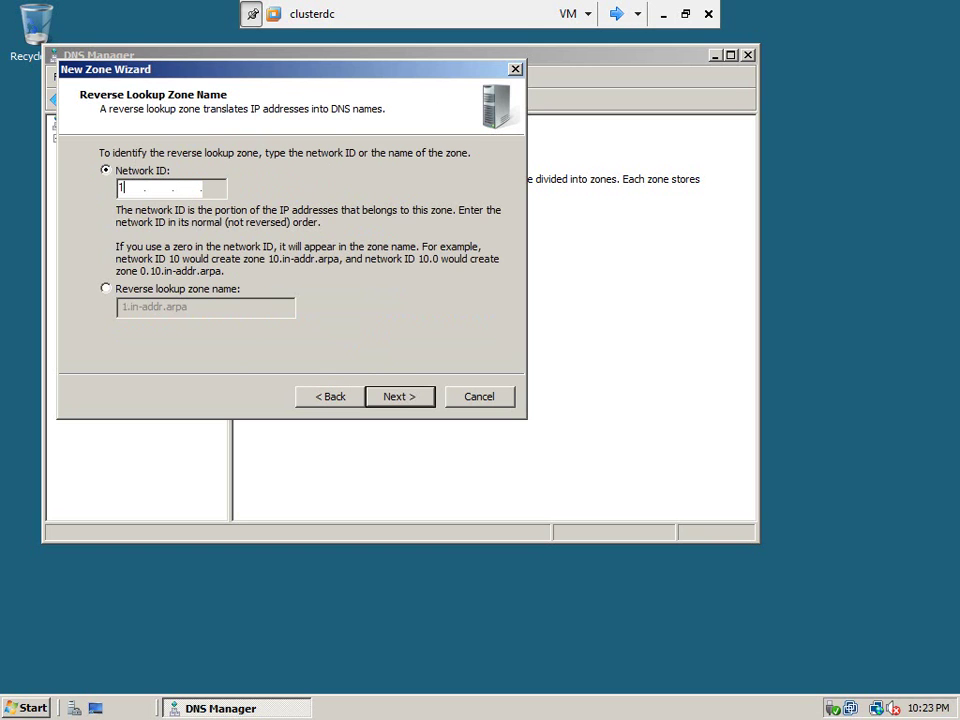
pyautogui.write('168 .1 .')
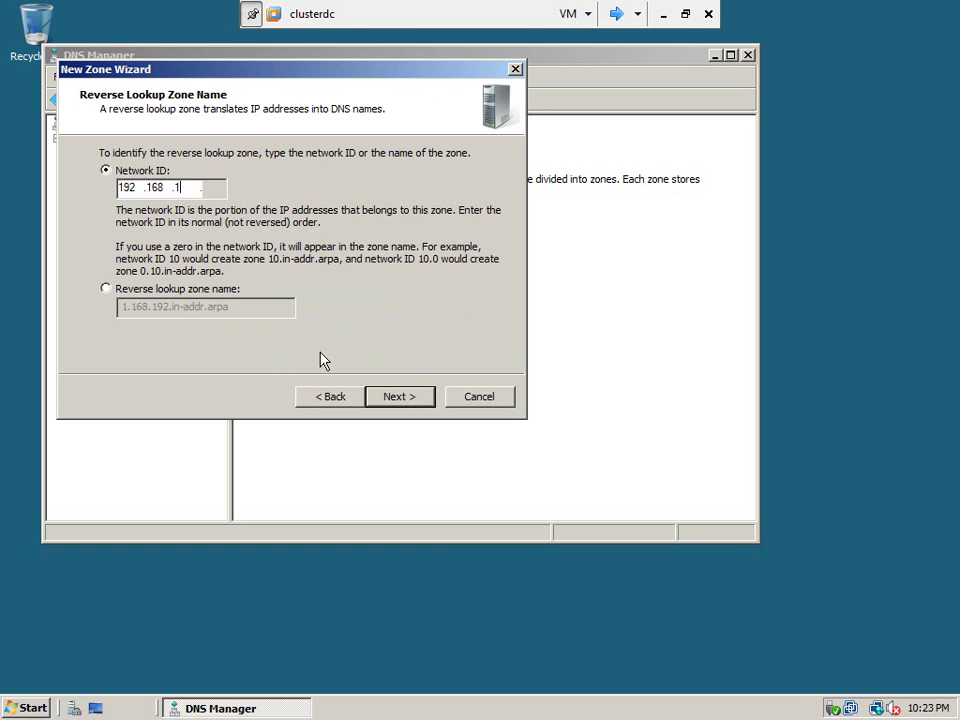
pyautogui.click(398, 398)
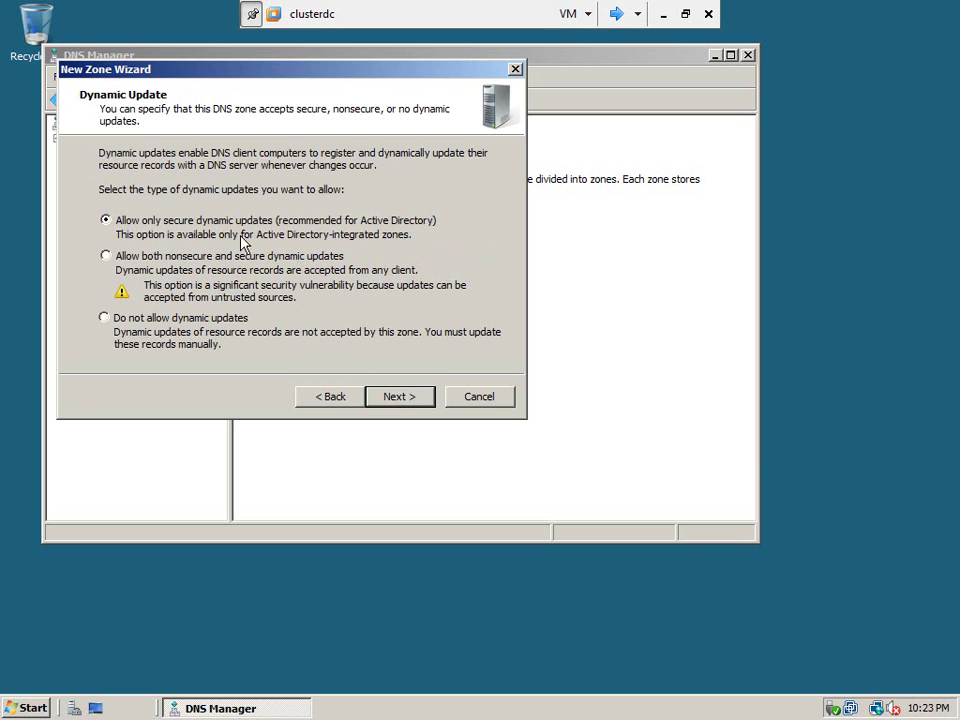
pyautogui.click(410, 398)
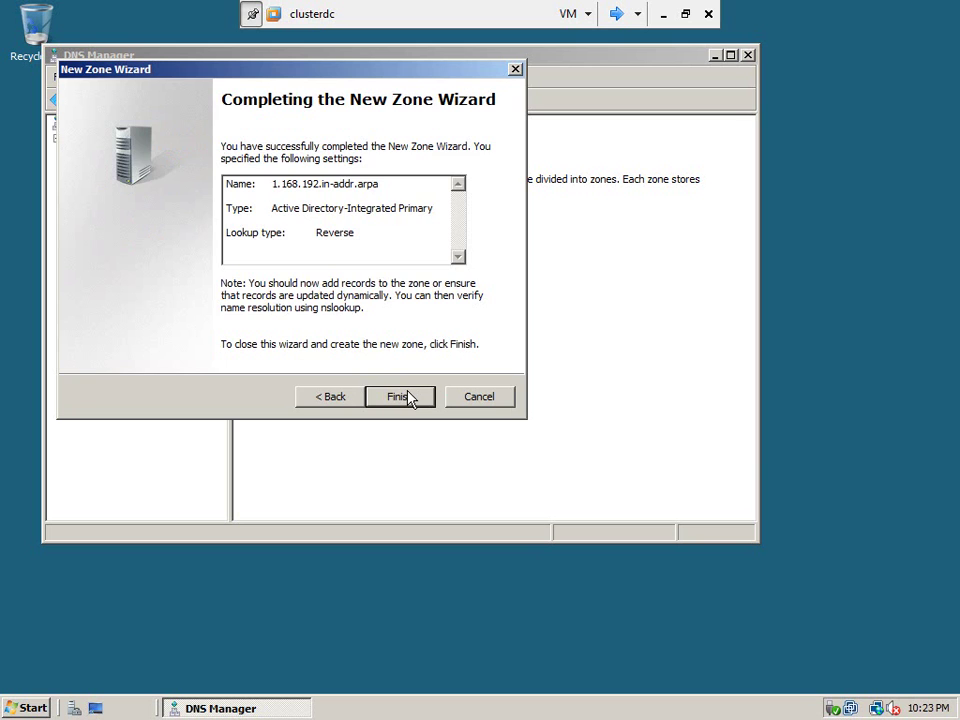
pyautogui.click(400, 397)
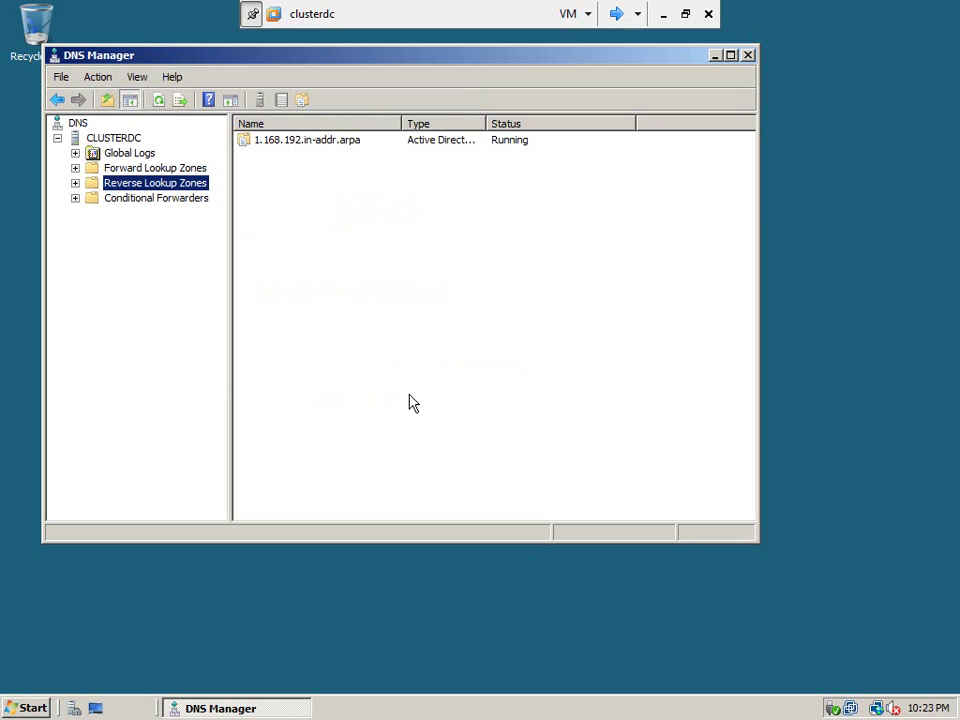
# Add host node1 at 192.168.1.111 in metamanager.local with a matching pointer record.
pyautogui.click(75, 169)
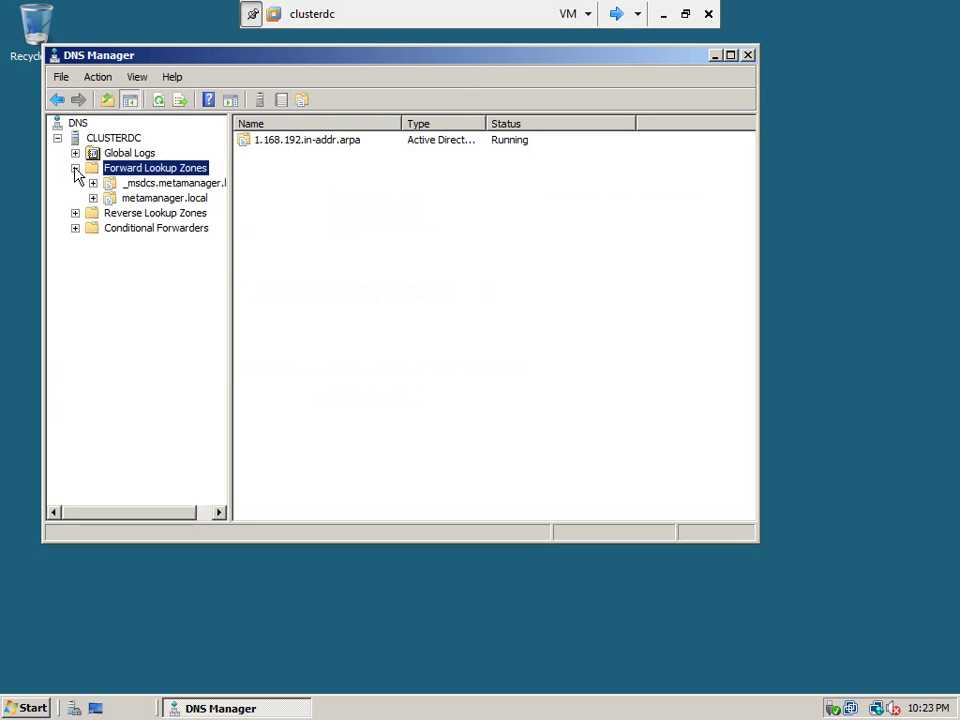
pyautogui.click(146, 201)
pyautogui.rightClick(146, 205)
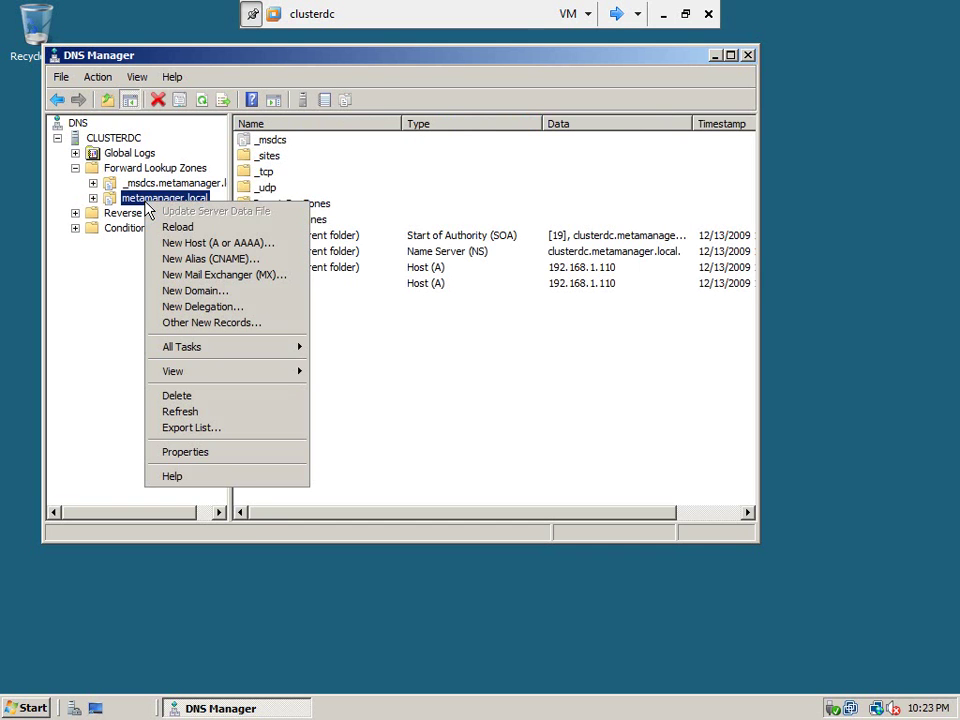
pyautogui.click(197, 245)
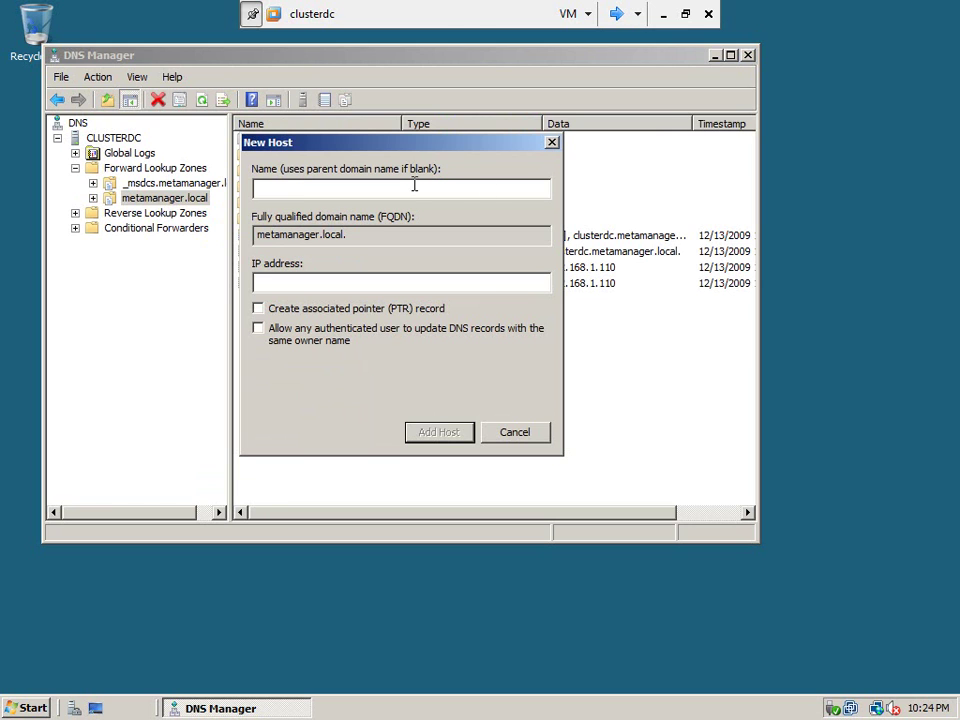
pyautogui.write('node1')
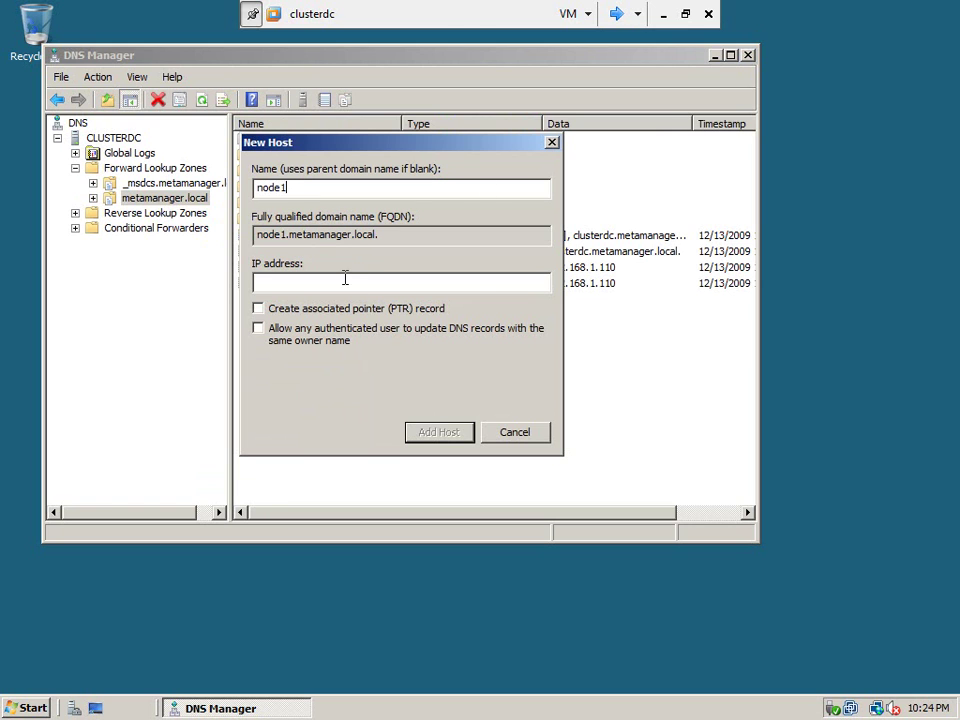
pyautogui.click(342, 281)
pyautogui.write('8.1.111')
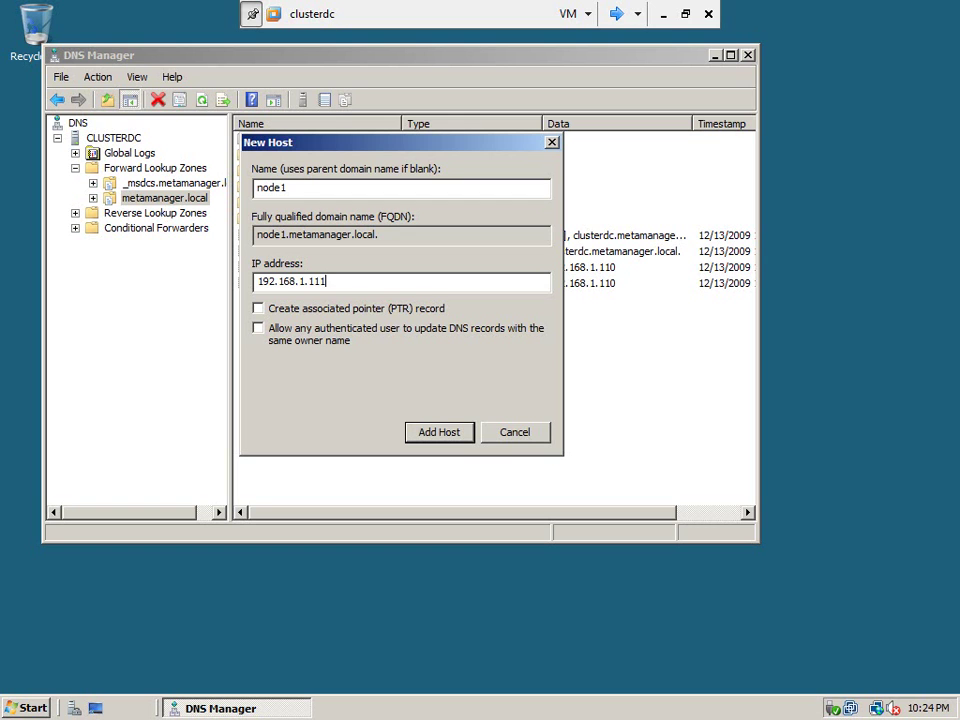
pyautogui.click(257, 309)
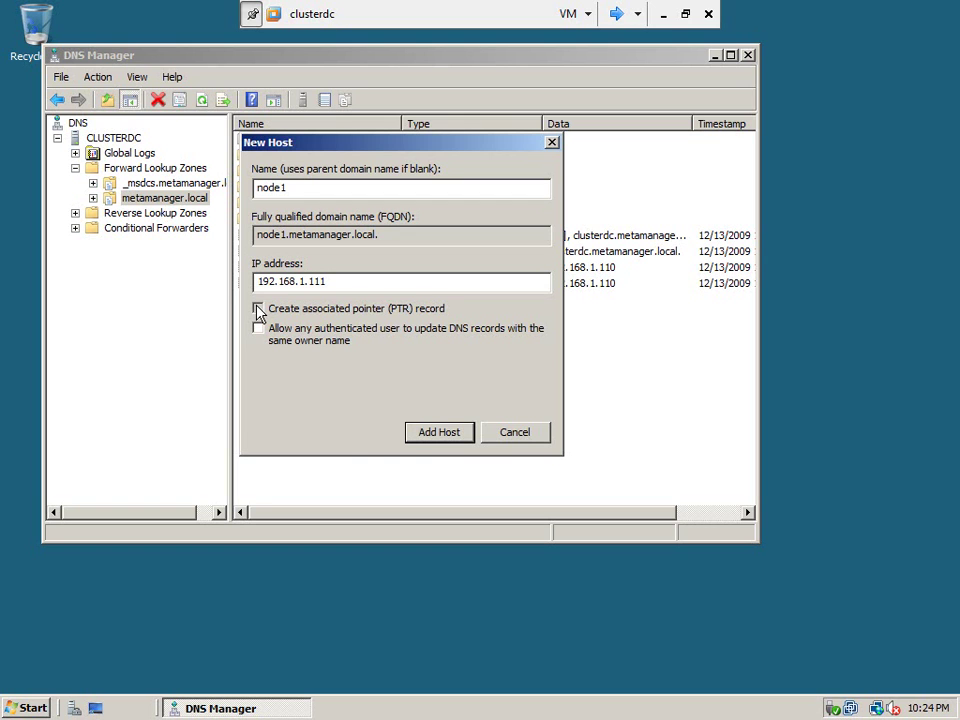
pyautogui.click(443, 436)
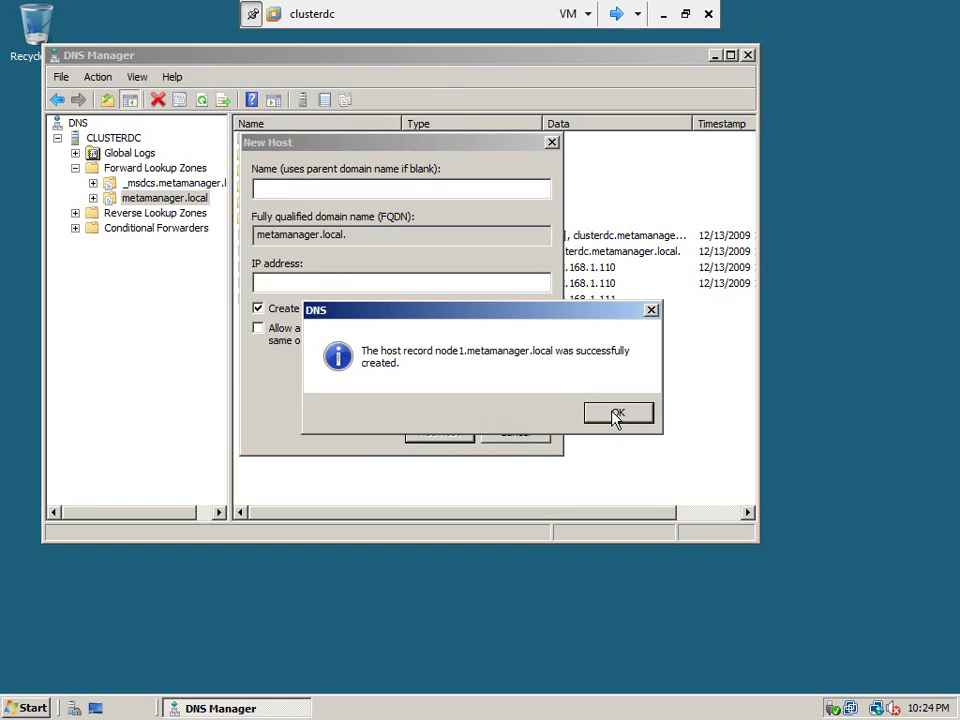
pyautogui.click(617, 414)
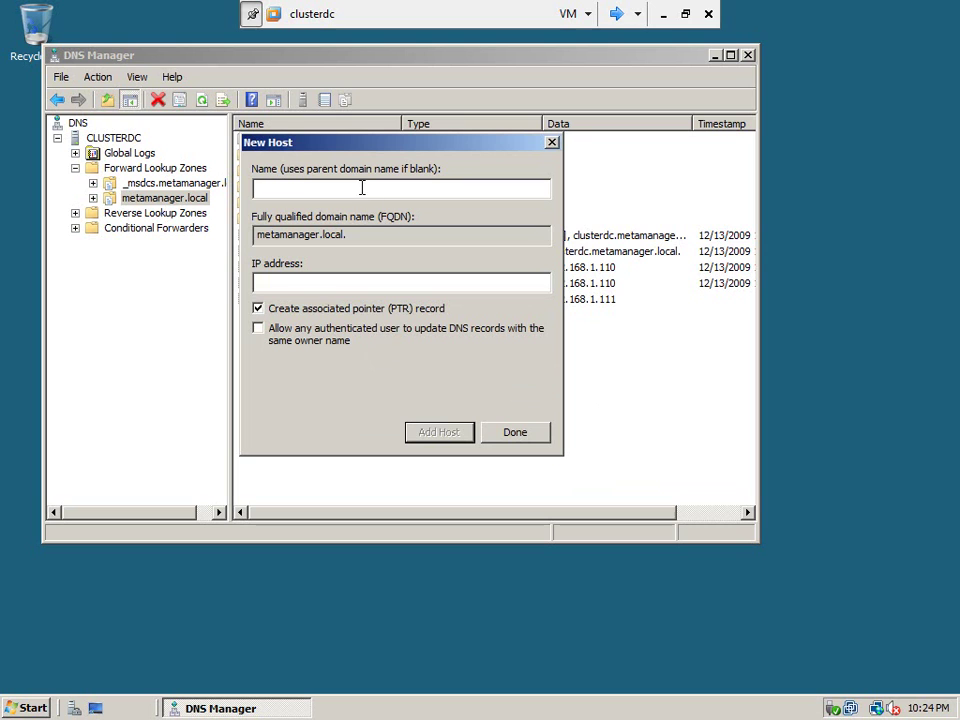
# Add host node2 at 192.168.1.112 the same way.
pyautogui.write('node2')
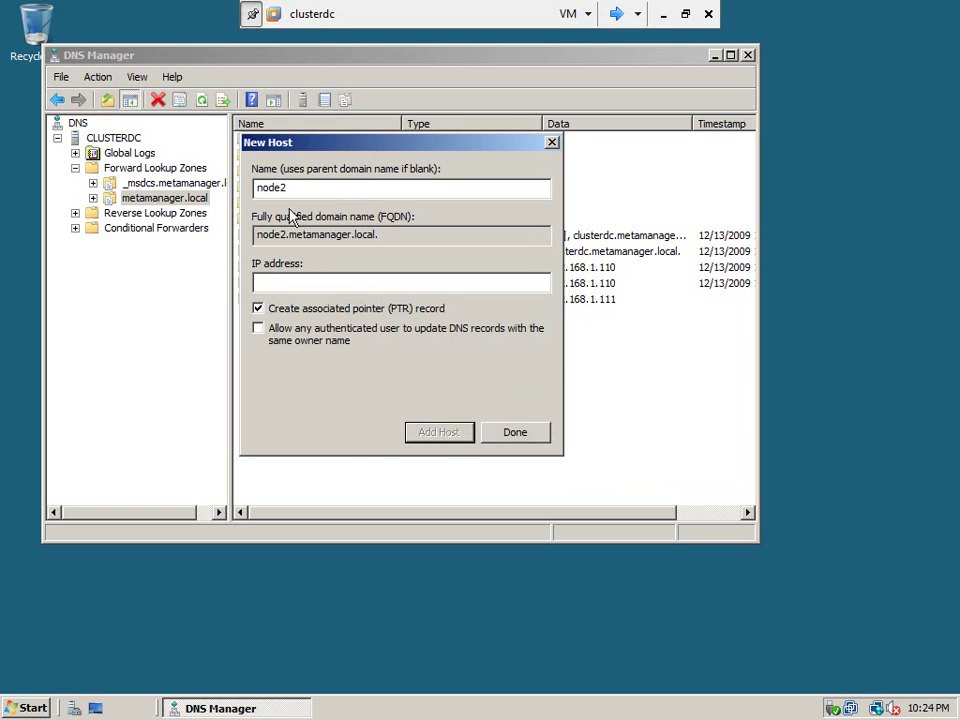
pyautogui.click(294, 284)
pyautogui.write('192.168.1.112')
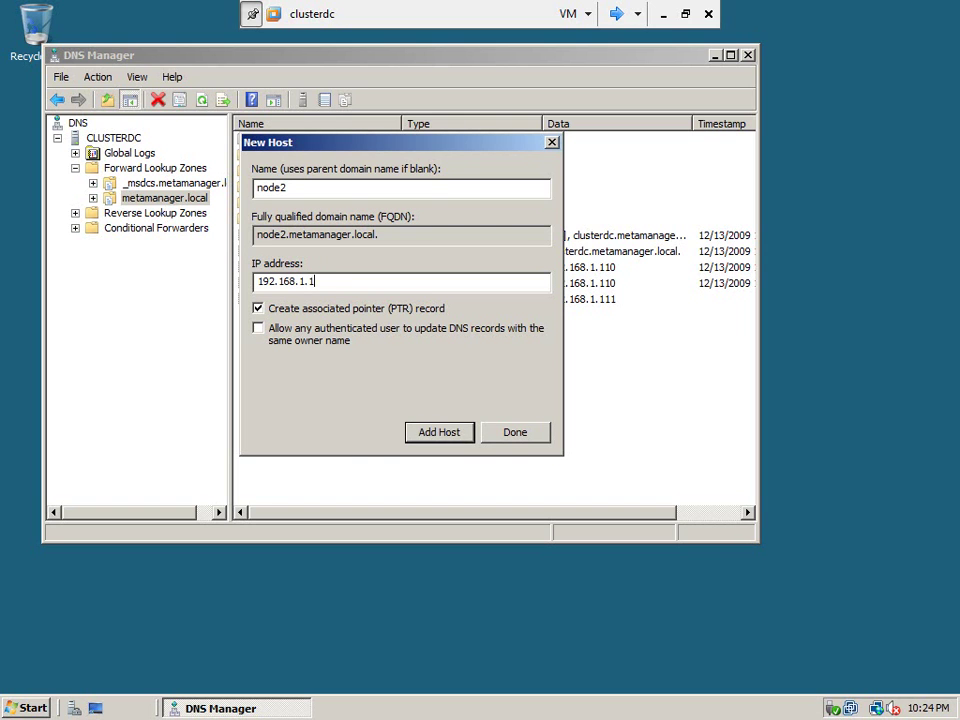
pyautogui.click(441, 434)
pyautogui.click(617, 415)
pyautogui.click(533, 436)
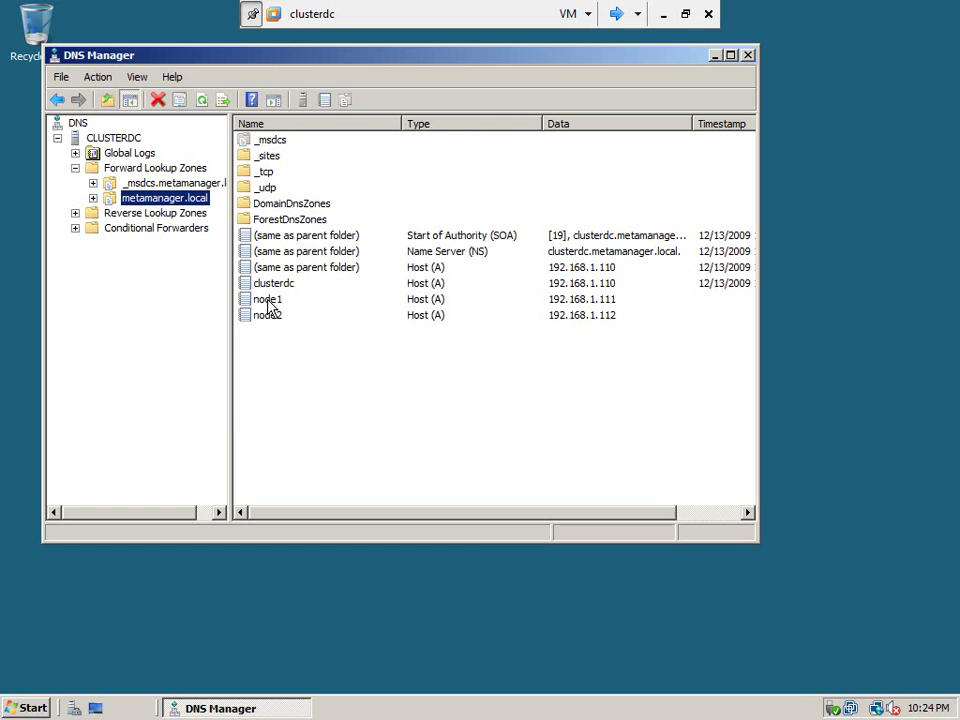
# Inspect the PTR records for 192.168.1.111 and 192.168.1.112 in 1.168.192.in-addr.arpa.
pyautogui.click(93, 198)
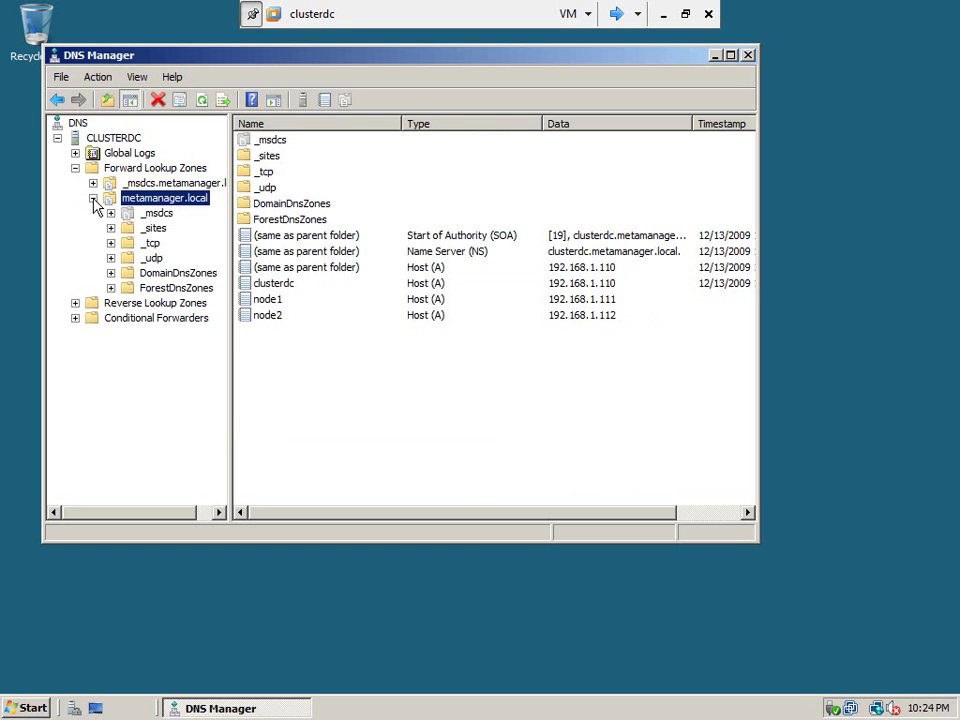
pyautogui.click(75, 303)
pyautogui.click(106, 319)
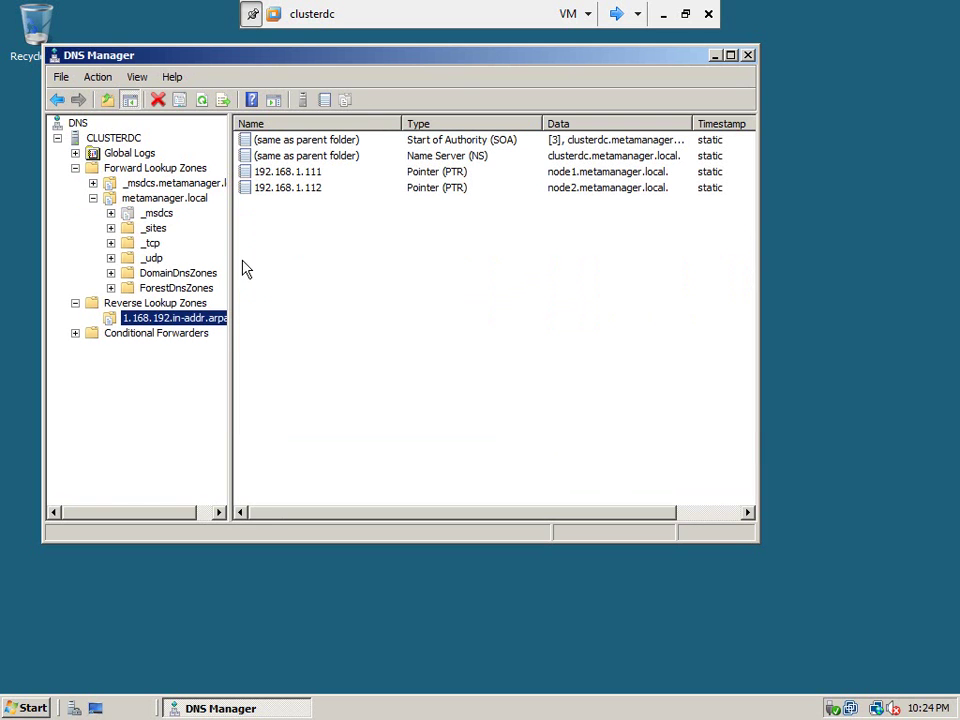
pyautogui.click(284, 174)
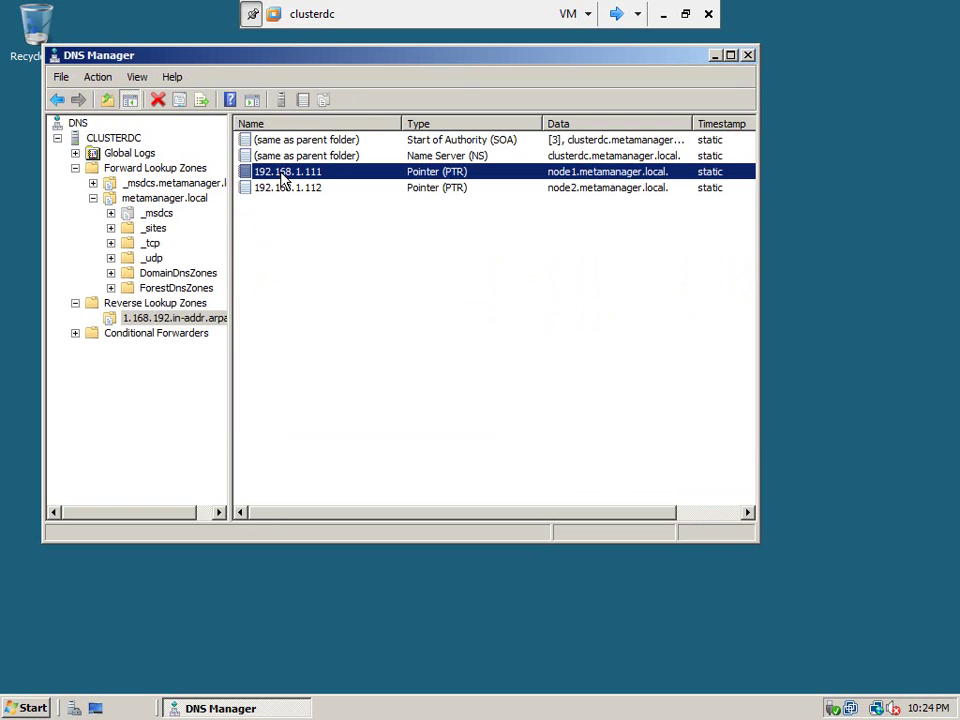
pyautogui.click(282, 190)
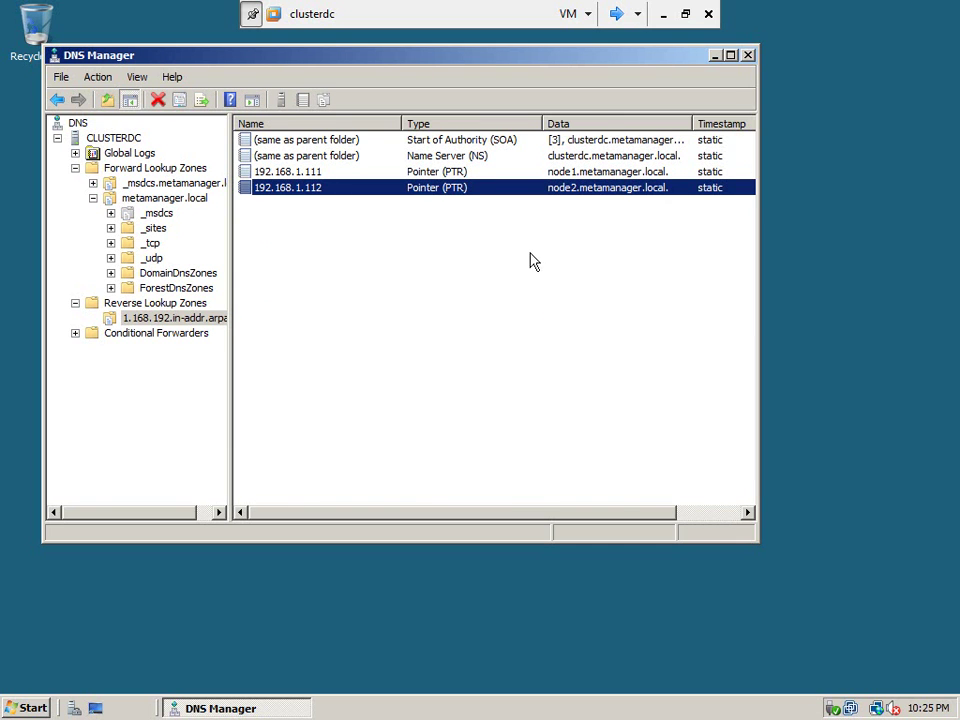
# Close DNS Manager, launch Active Directory Users and Computers and select metamanager.local > Users.
pyautogui.click(748, 56)
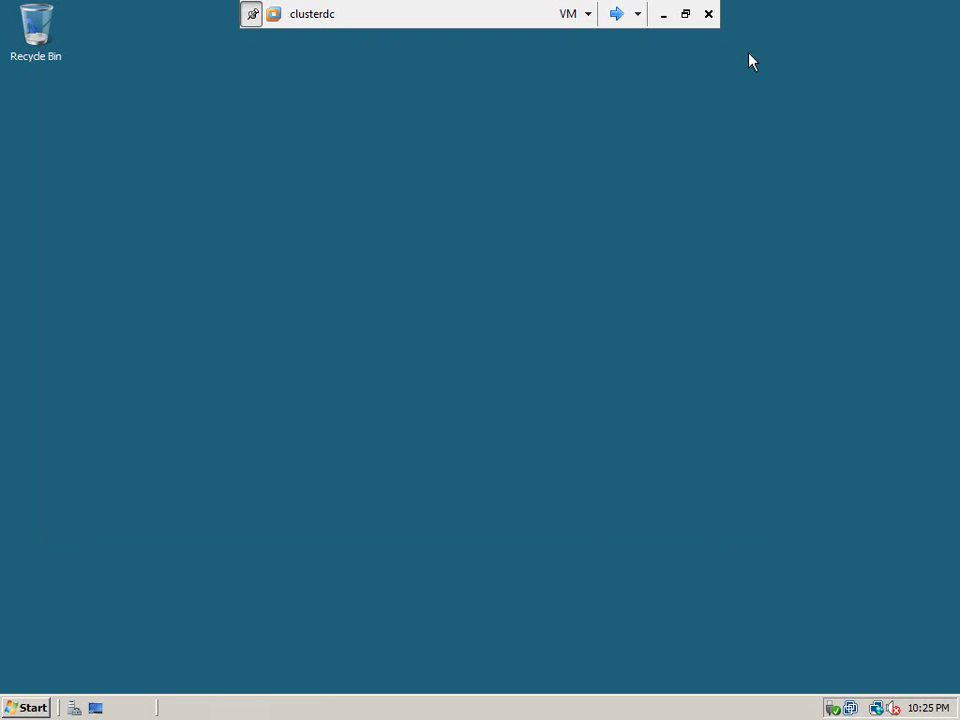
pyautogui.click(24, 707)
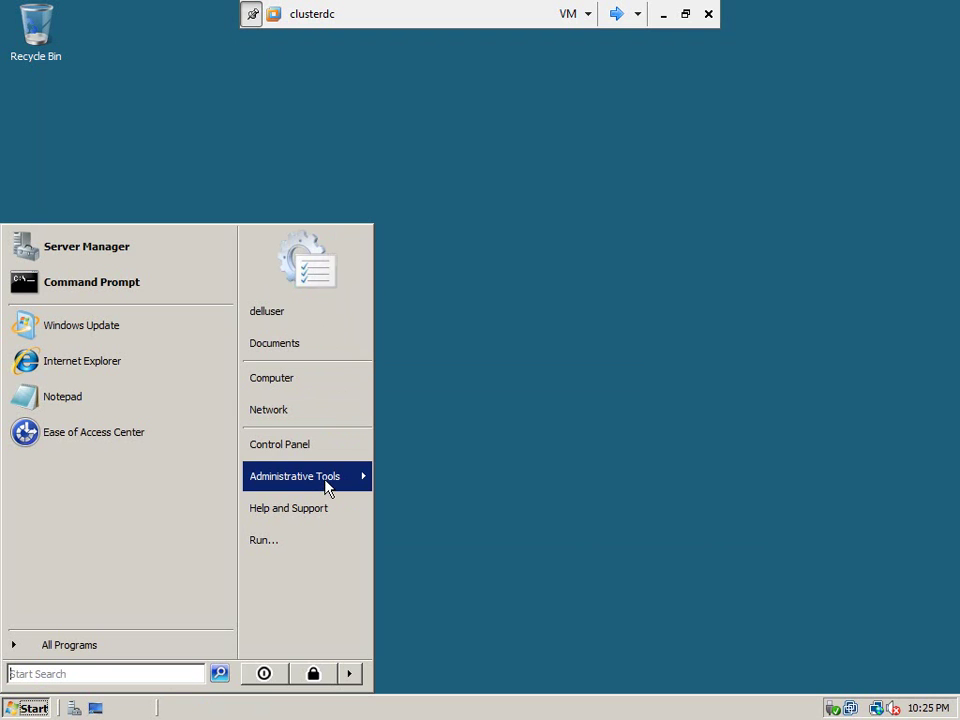
pyautogui.moveTo(325, 485)
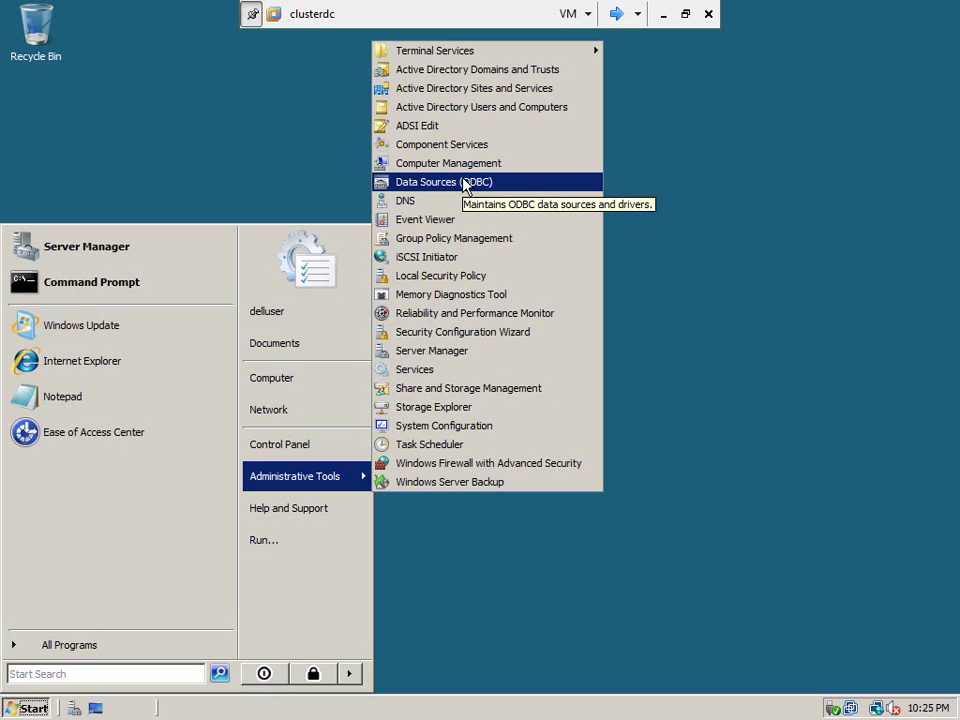
pyautogui.click(506, 110)
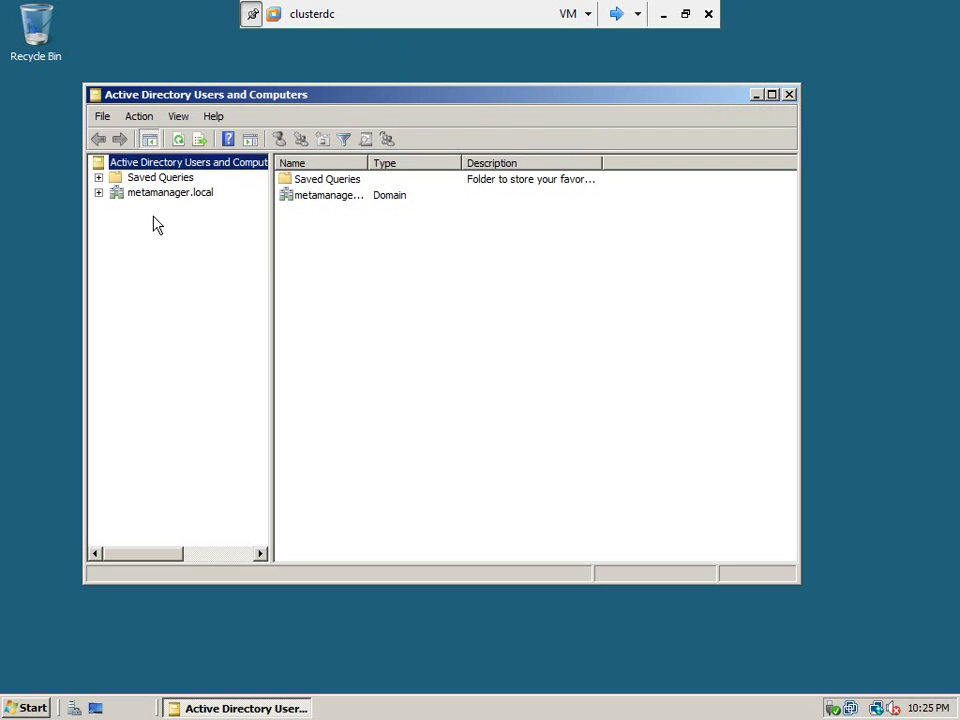
pyautogui.click(130, 194)
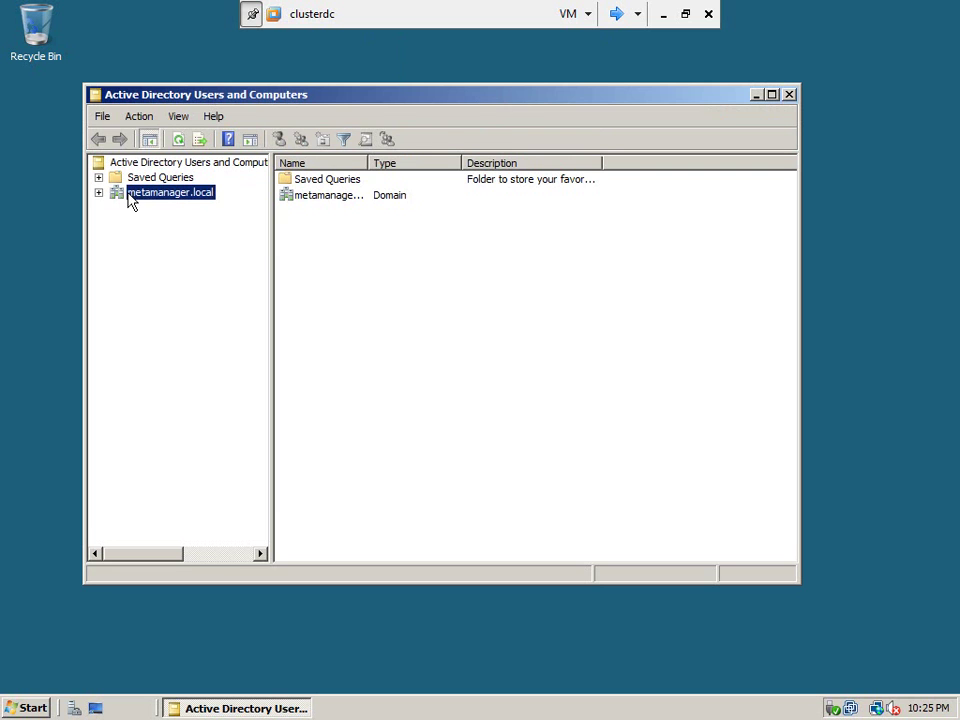
pyautogui.click(98, 193)
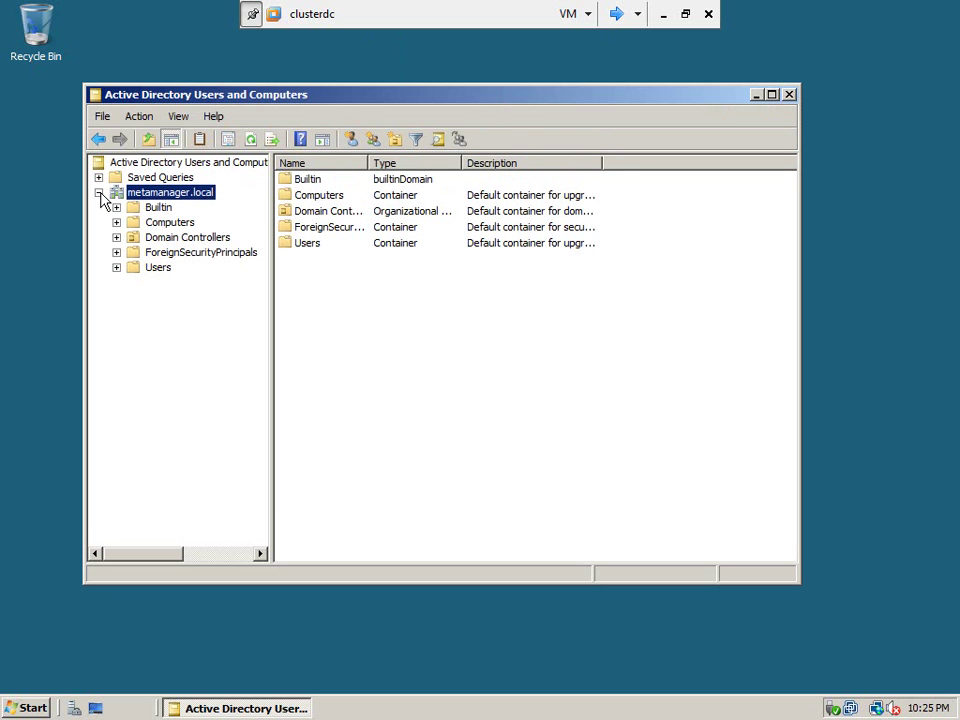
pyautogui.click(158, 269)
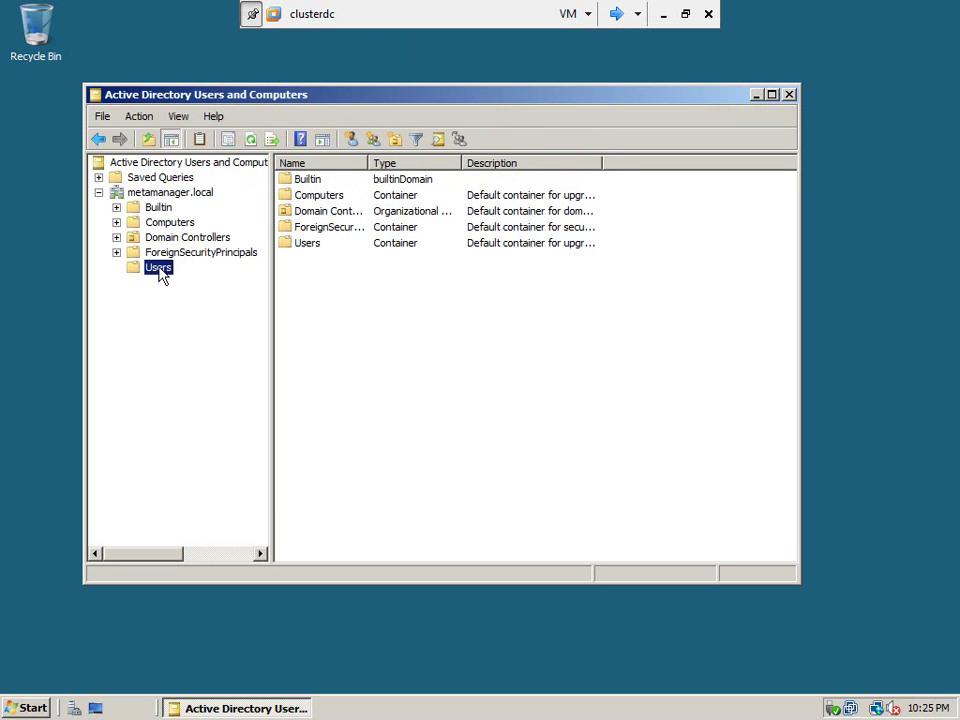
# Start a new user in Users named cluad with logon name cluadm.
pyautogui.rightClick(158, 270)
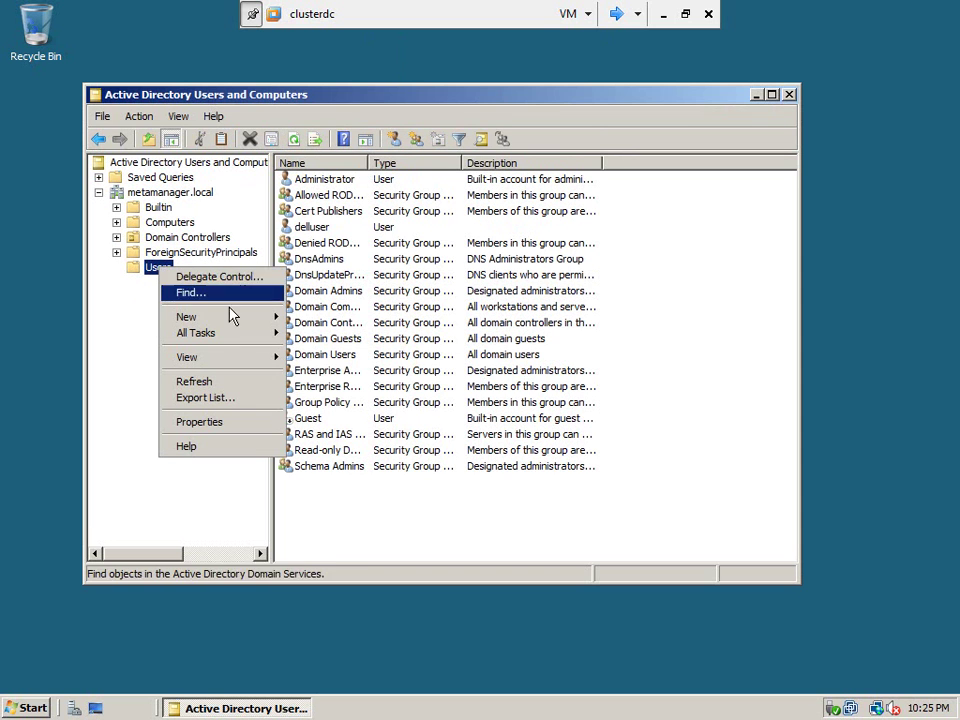
pyautogui.moveTo(246, 320)
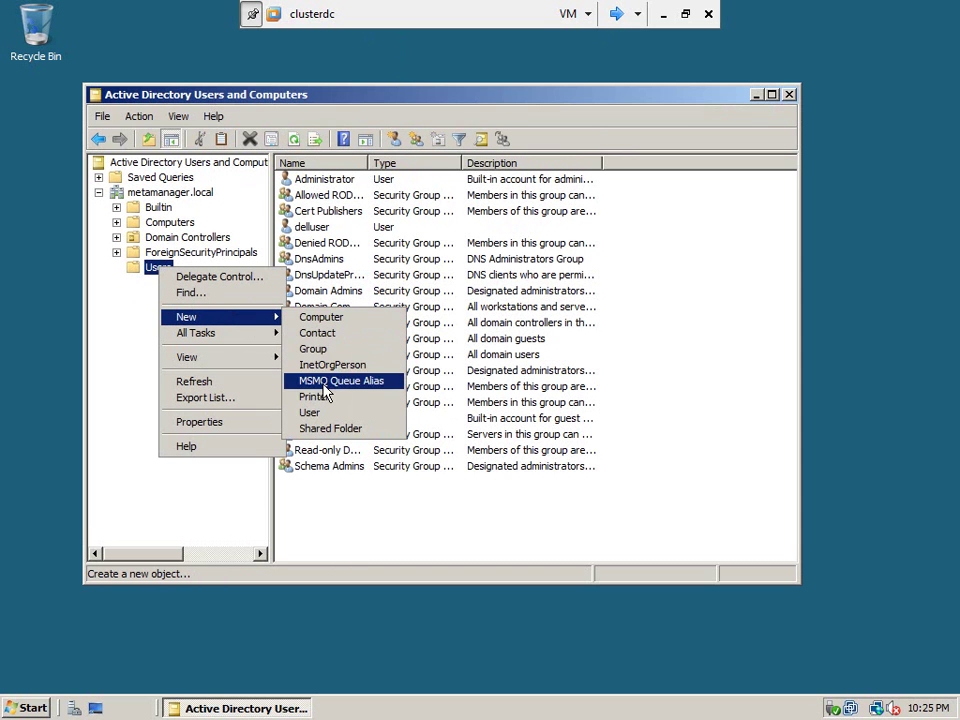
pyautogui.click(312, 412)
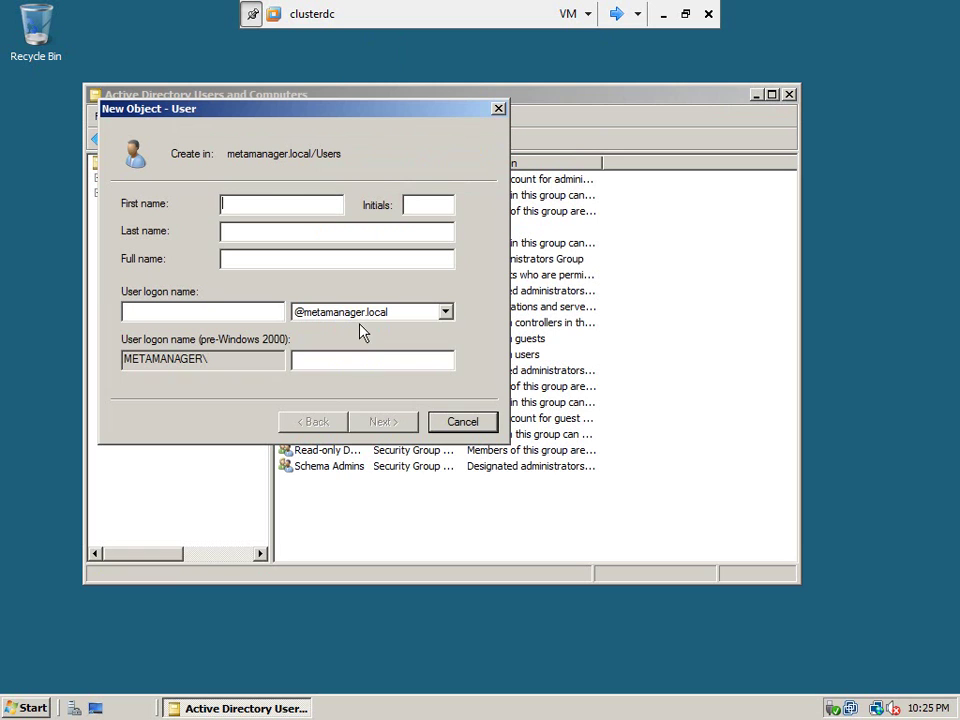
pyautogui.write('cluadm')
pyautogui.click(124, 311)
pyautogui.write('cluadm')
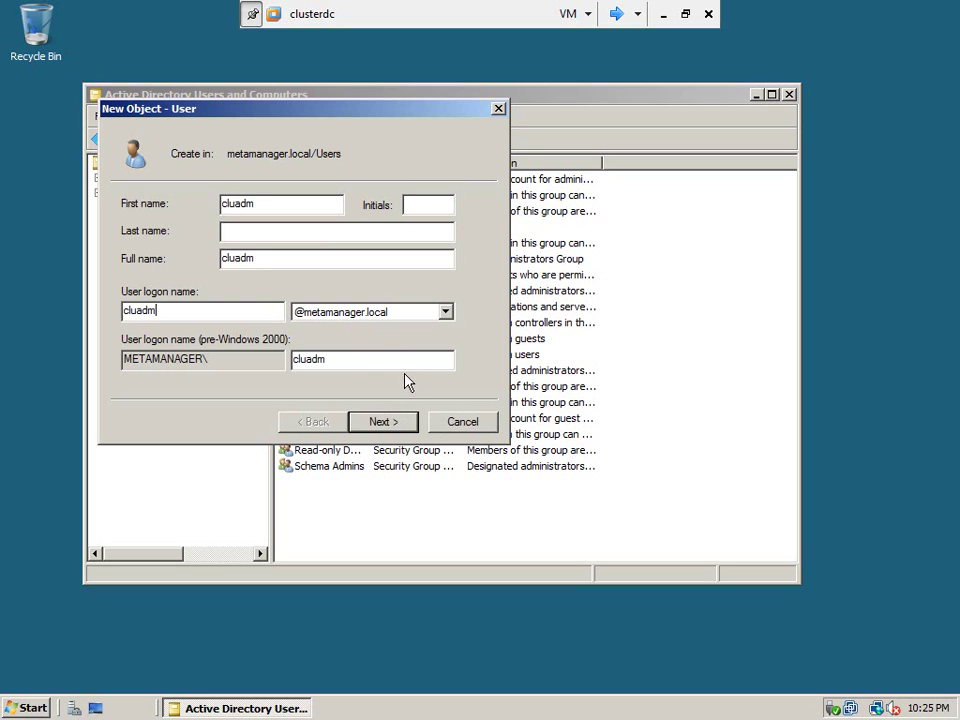
pyautogui.click(380, 422)
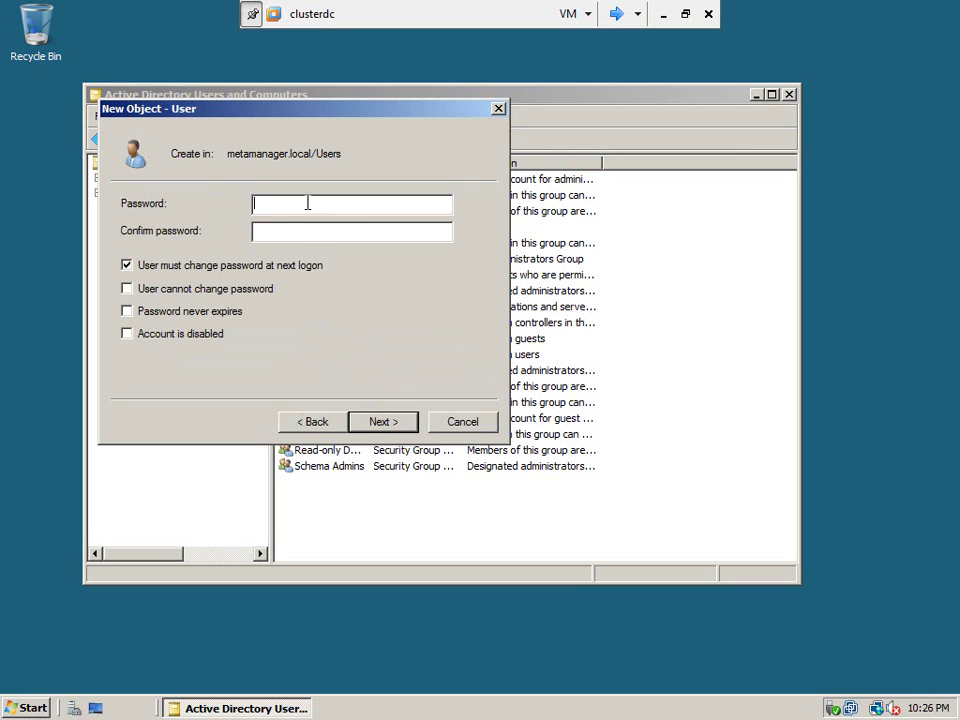
# Give it a password that never expires and no forced change at next logon.
pyautogui.click(126, 266)
pyautogui.click(127, 311)
pyautogui.write('assword1Password1')
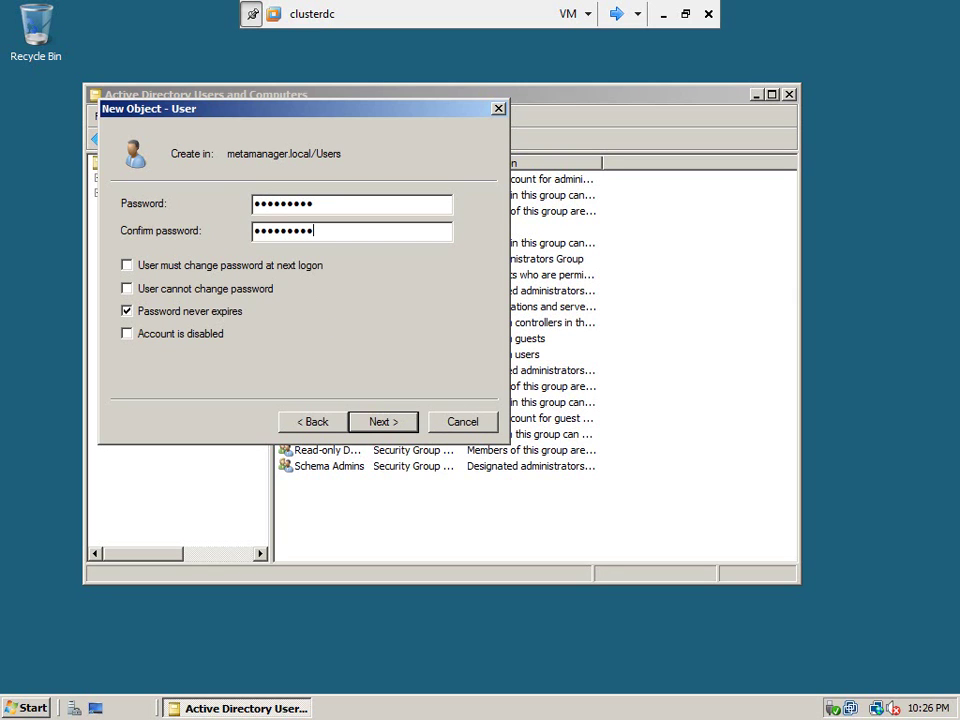
pyautogui.click(380, 421)
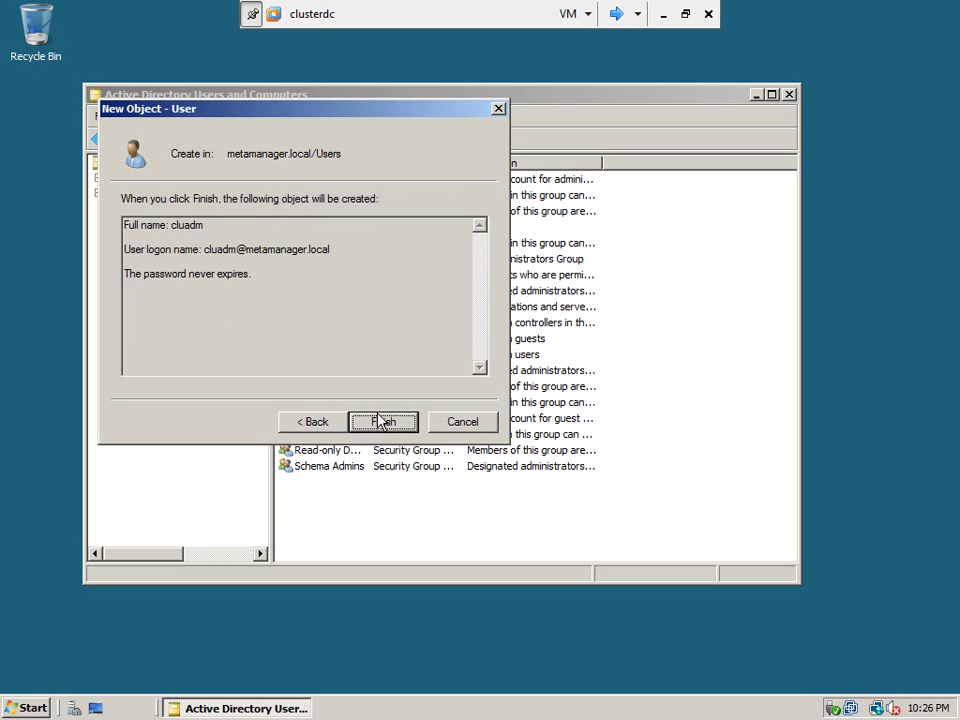
pyautogui.click(389, 422)
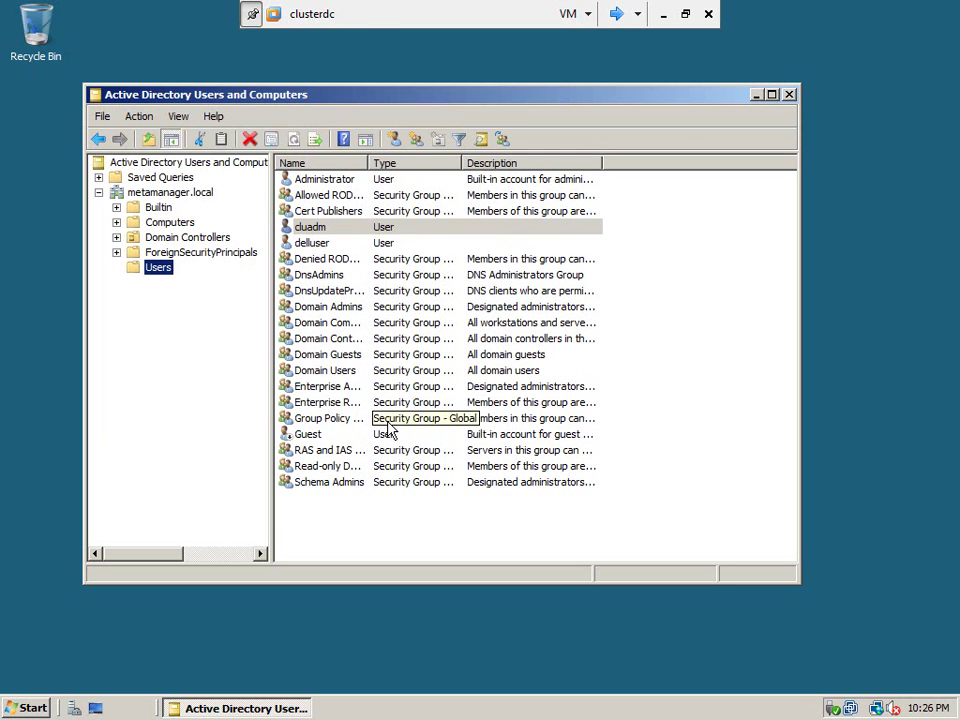
# Add the new user to a group, checking the name 'cluster admin', which isn't found.
pyautogui.click(322, 230)
pyautogui.rightClick(322, 231)
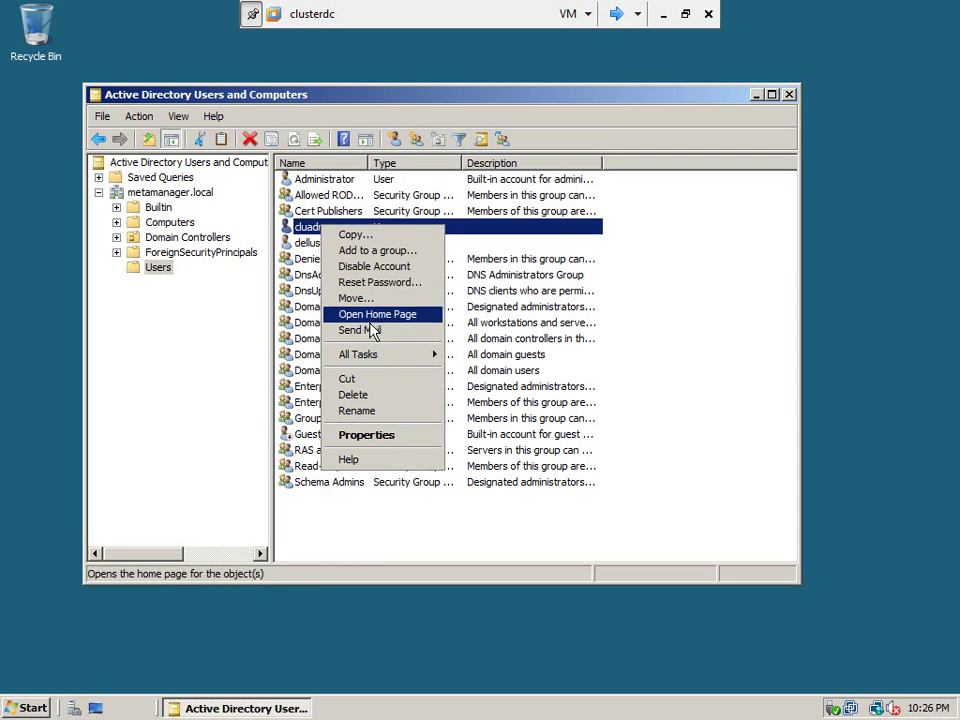
pyautogui.moveTo(413, 355)
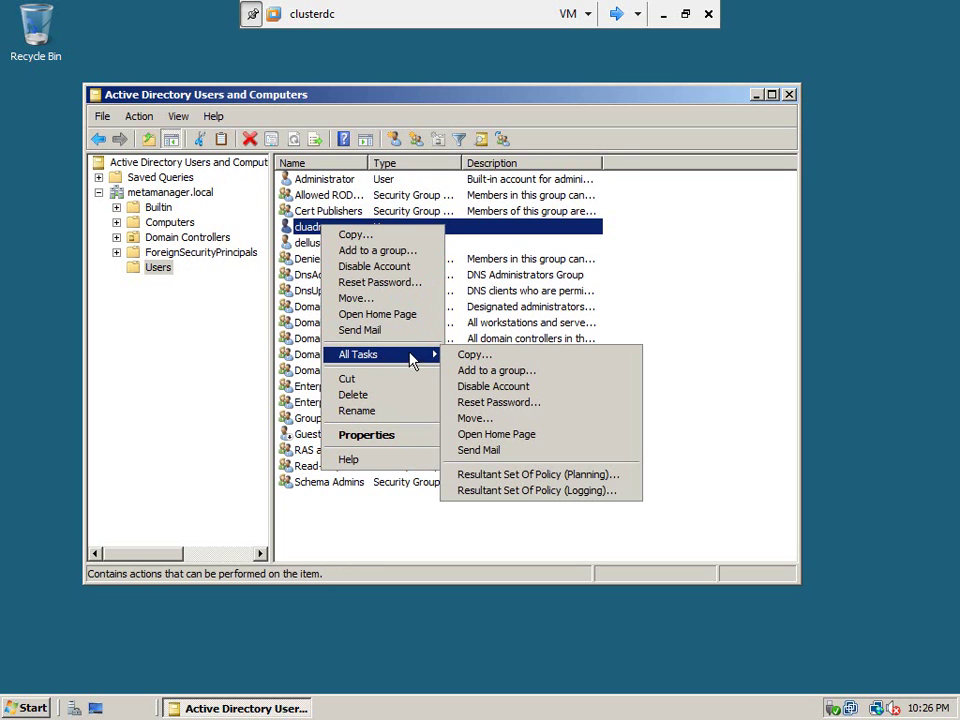
pyautogui.click(403, 252)
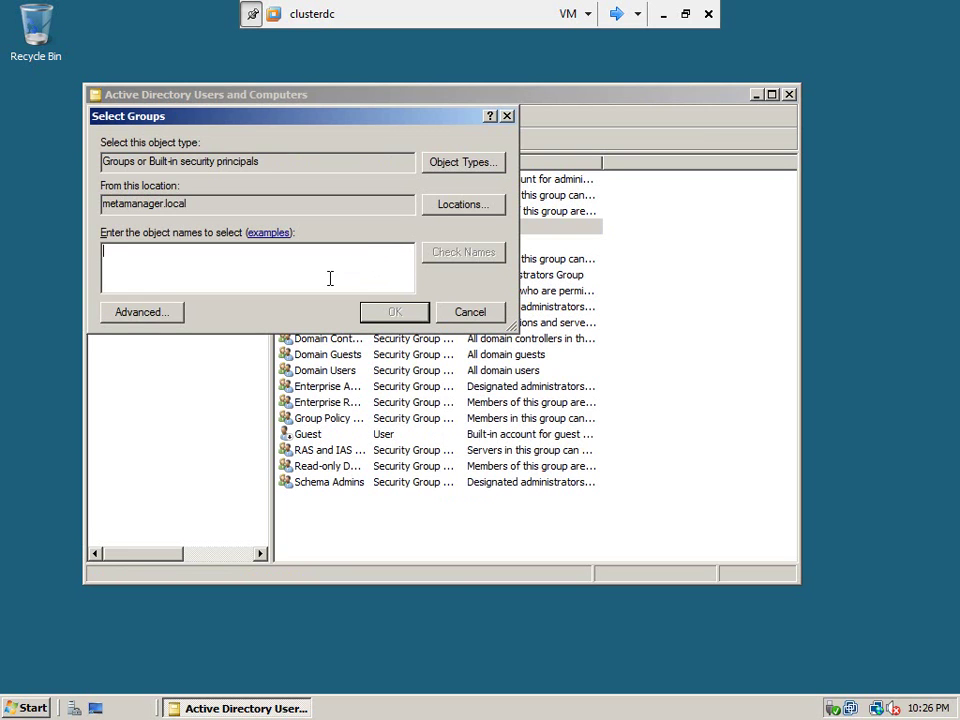
pyautogui.write('clu')
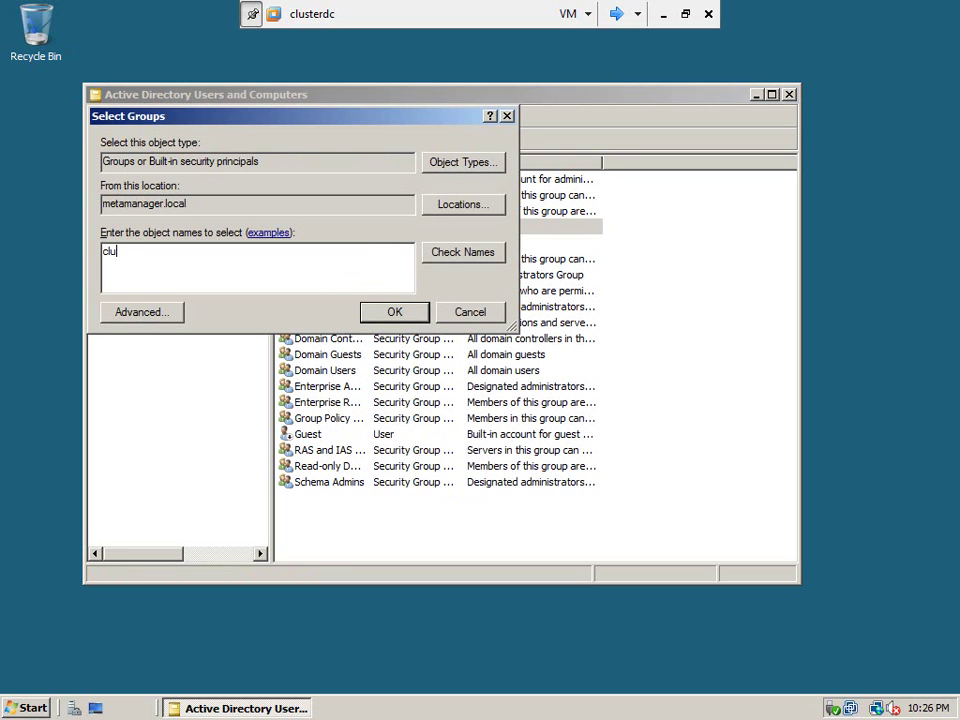
pyautogui.write('ster admin')
pyautogui.click(497, 259)
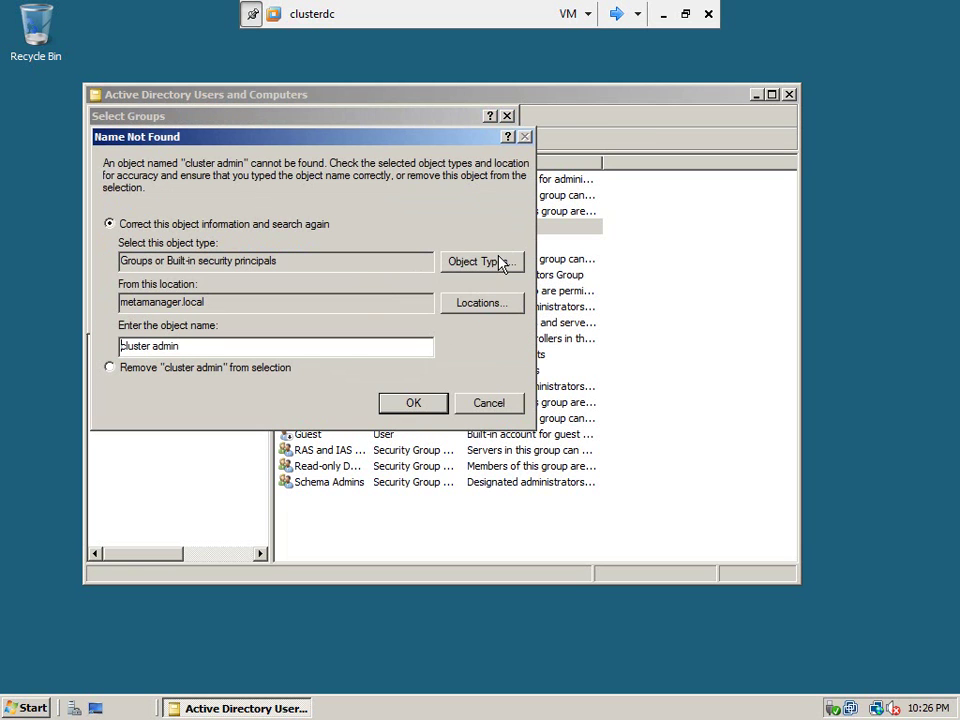
pyautogui.click(489, 405)
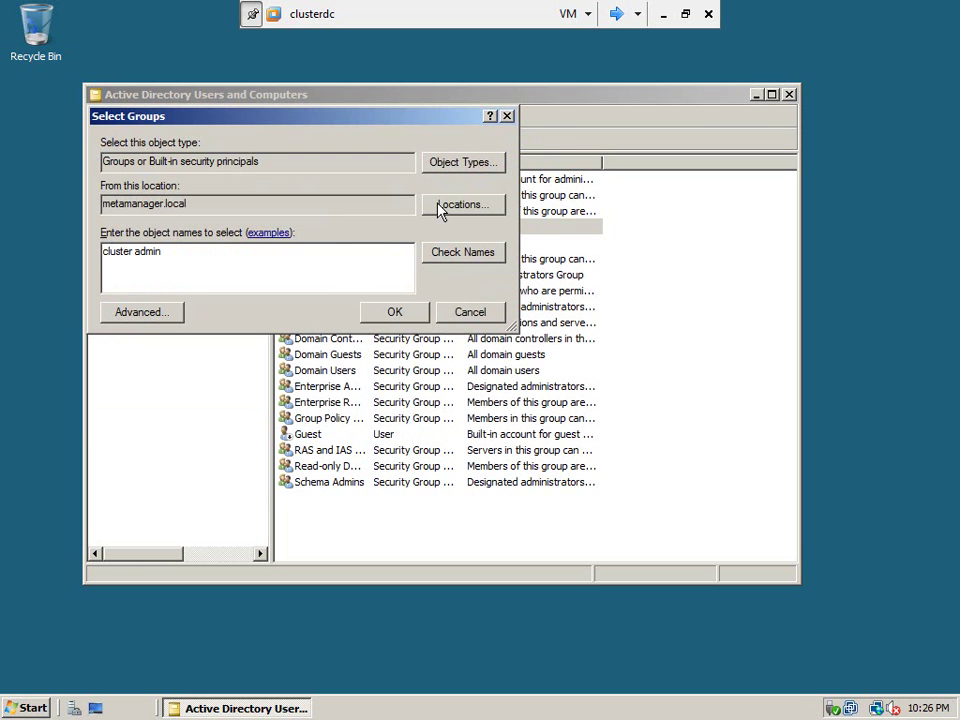
# Try 'admin' (resolving to Administrators), then replace it with 'cluster' and check it.
pyautogui.hotkey('ctrl', 'a')
pyautogui.write('admin')
pyautogui.click(432, 265)
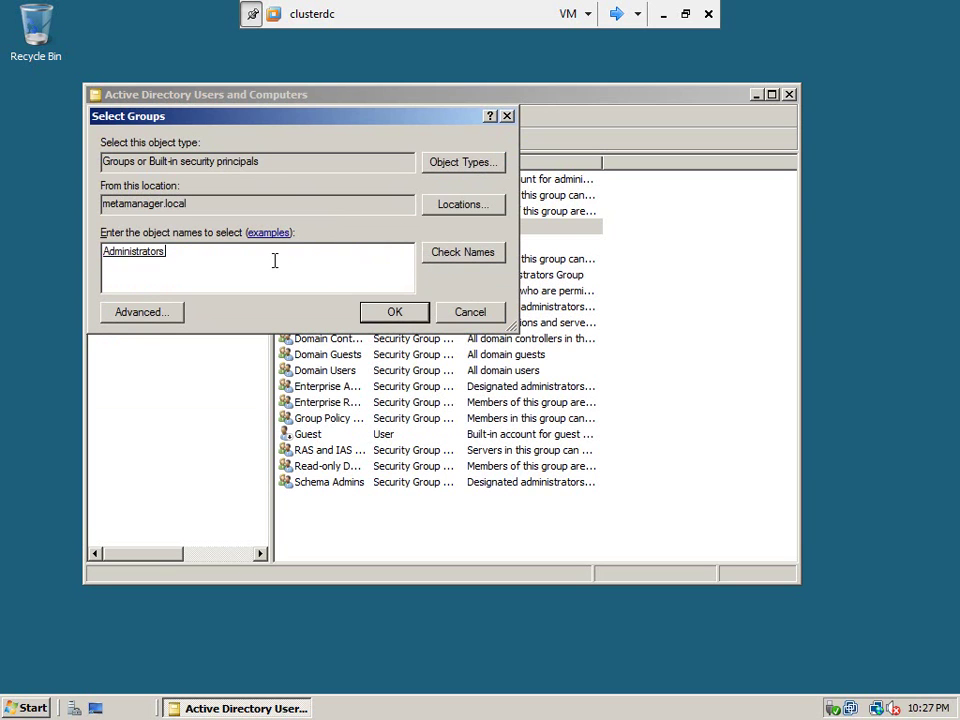
pyautogui.press('BackSpace')
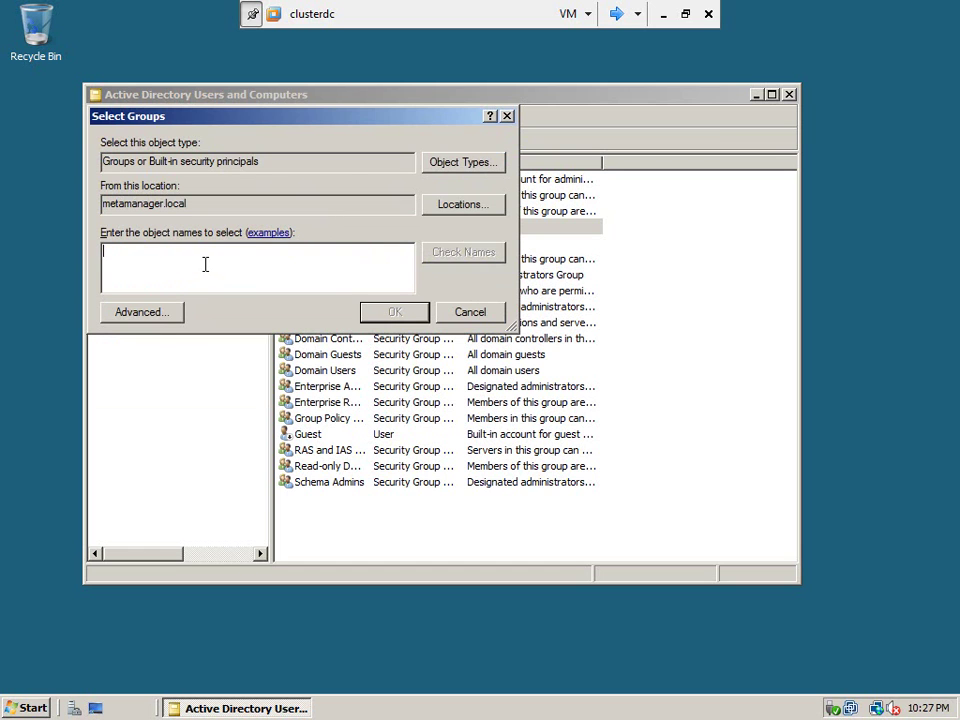
pyautogui.write('cluster')
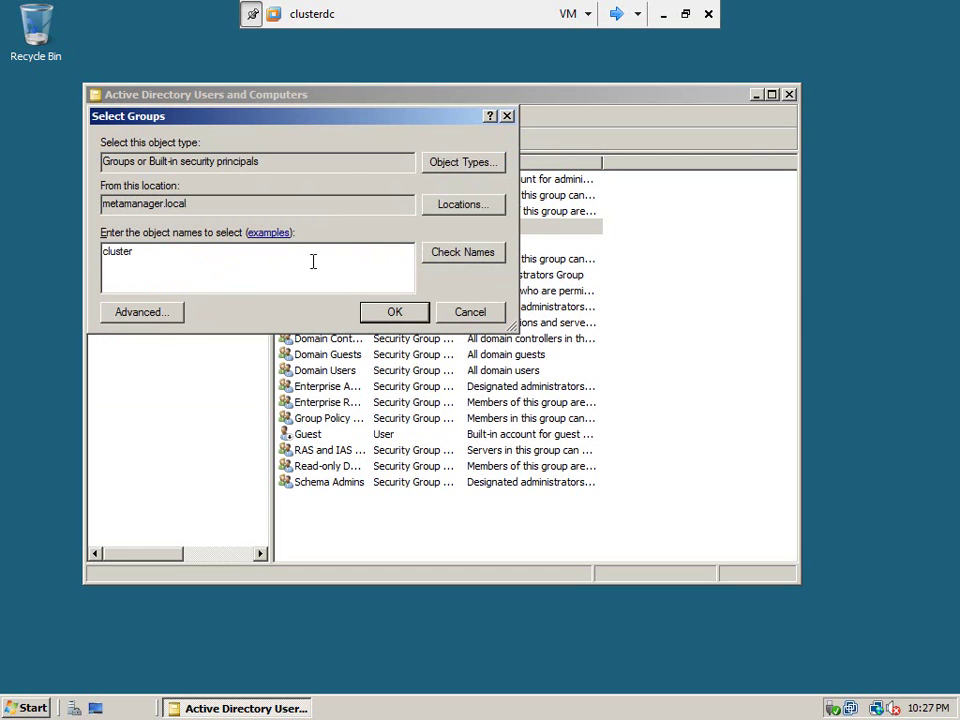
pyautogui.click(440, 262)
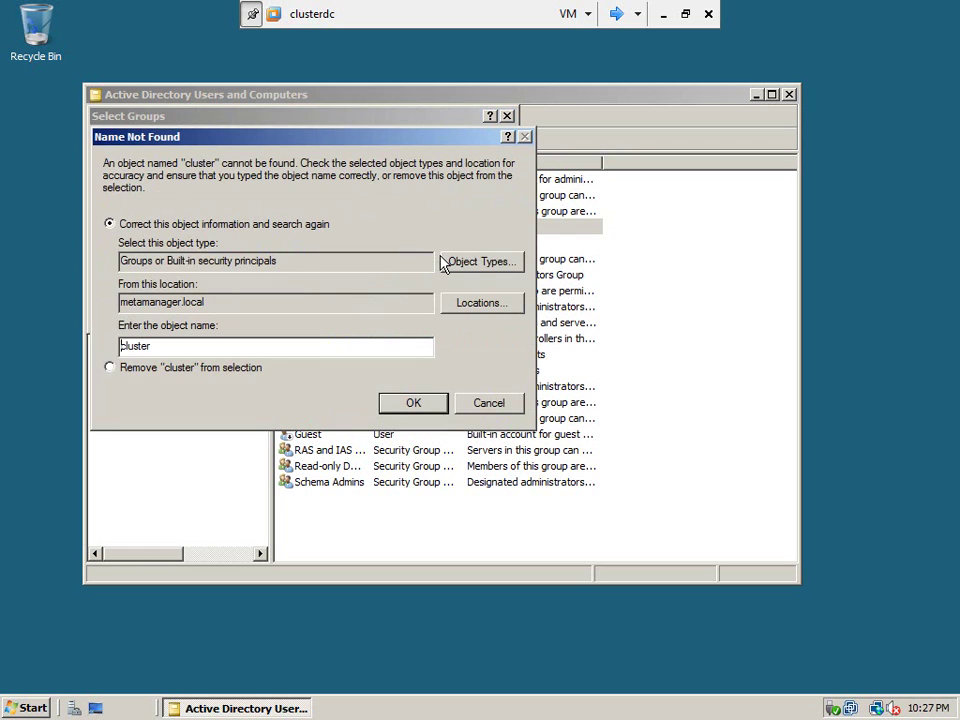
# Use Advanced search to list all domain groups and choose Domain Admins.
pyautogui.click(477, 402)
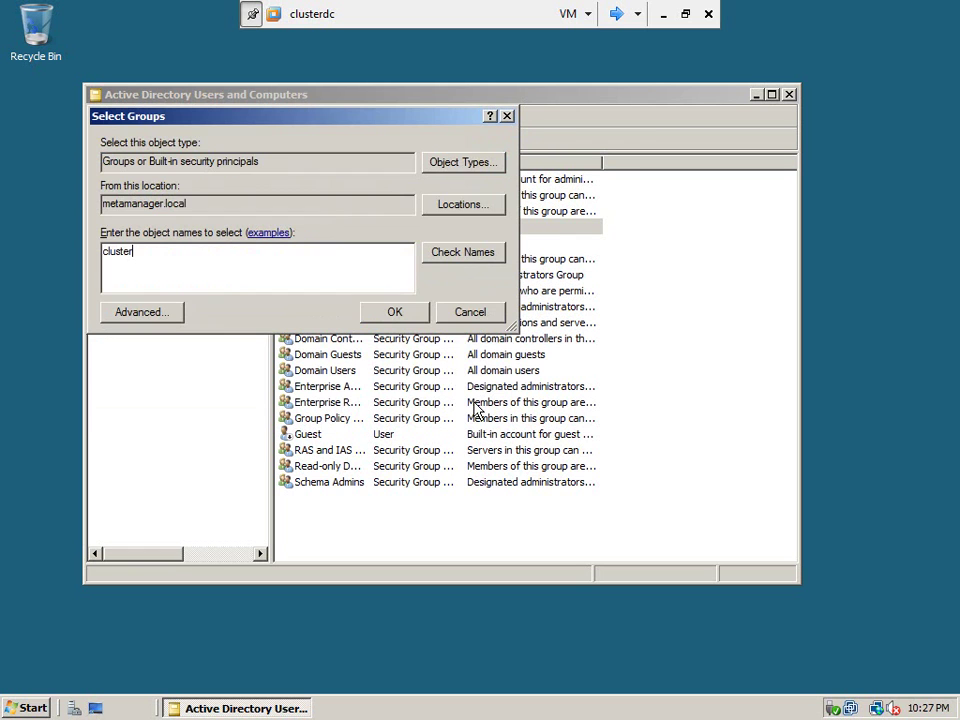
pyautogui.click(466, 208)
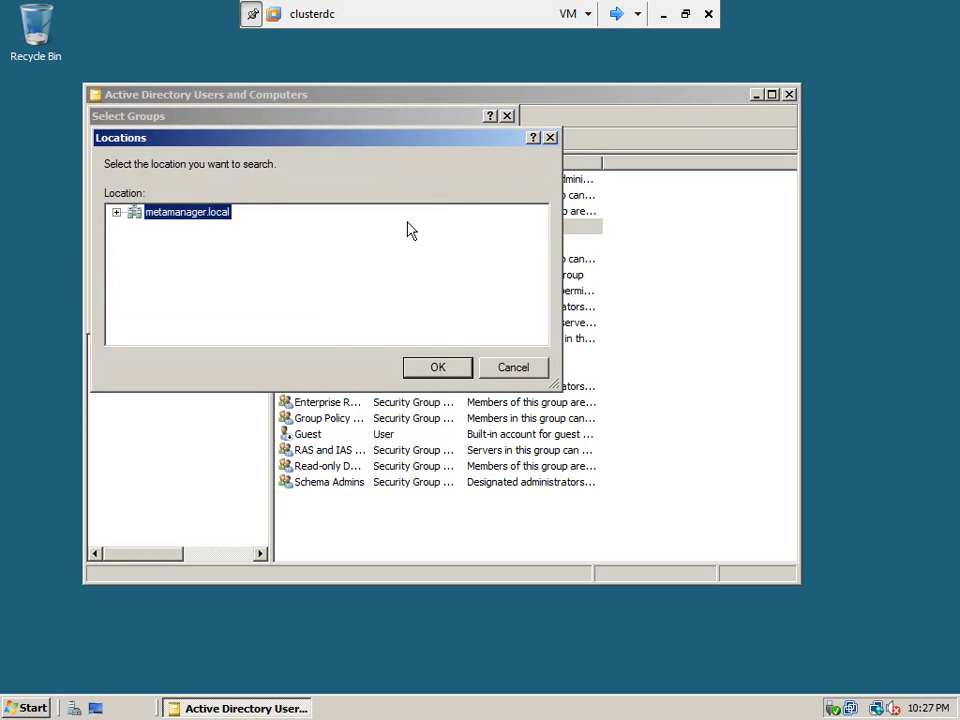
pyautogui.click(506, 373)
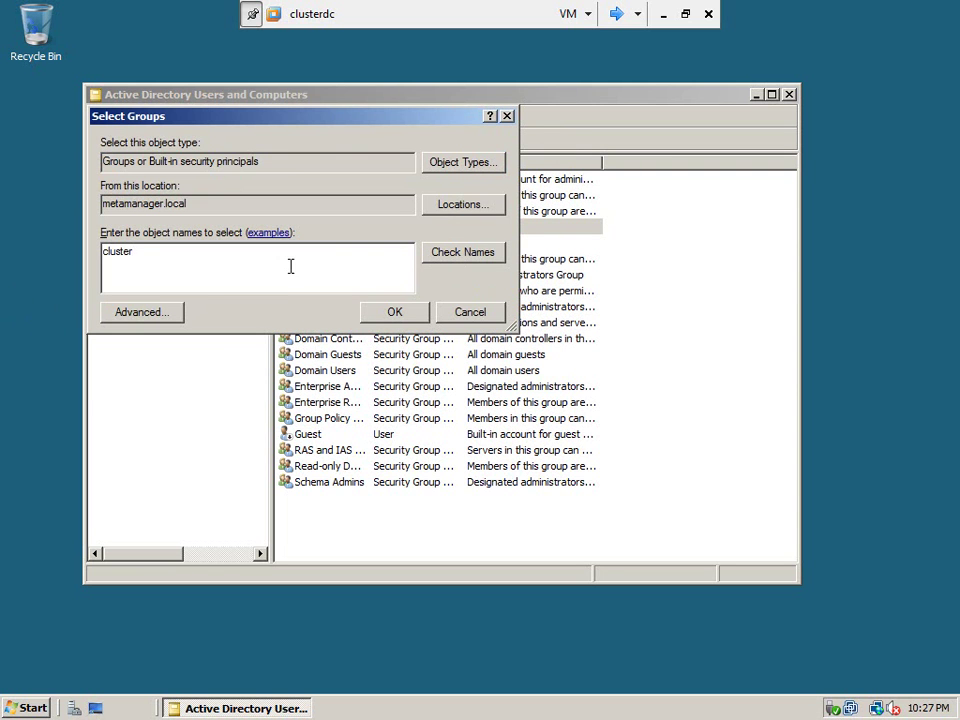
pyautogui.click(168, 316)
pyautogui.click(516, 310)
pyautogui.moveTo(192, 484); pyautogui.dragTo(257, 484)
pyautogui.scroll(-2, 186, 542)
pyautogui.scroll(-2, 183, 543)
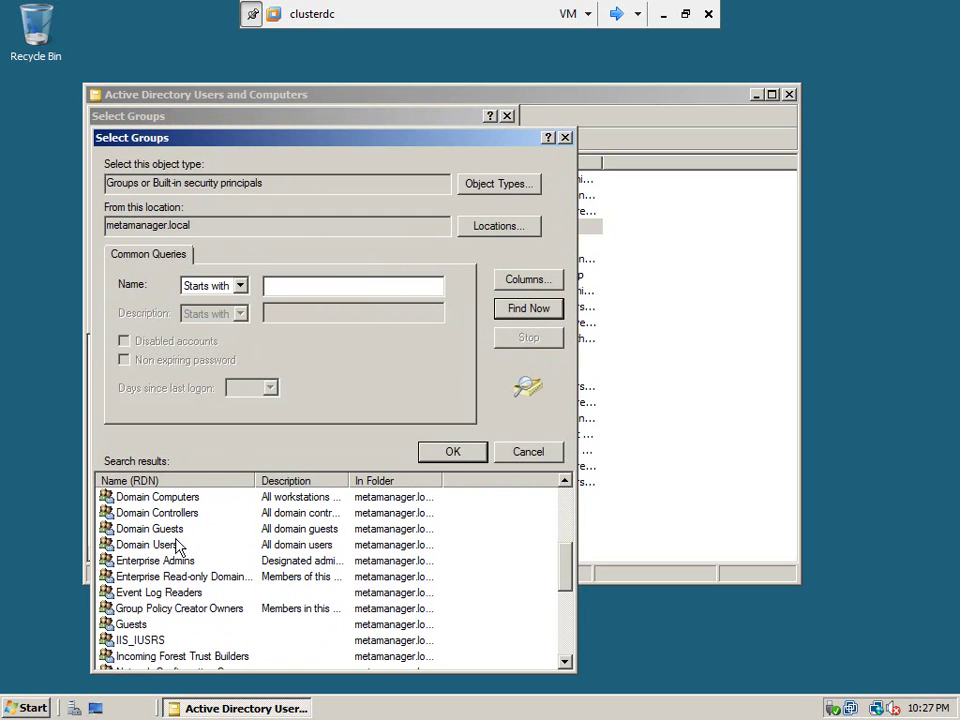
pyautogui.scroll(1, 165, 527)
pyautogui.click(145, 529)
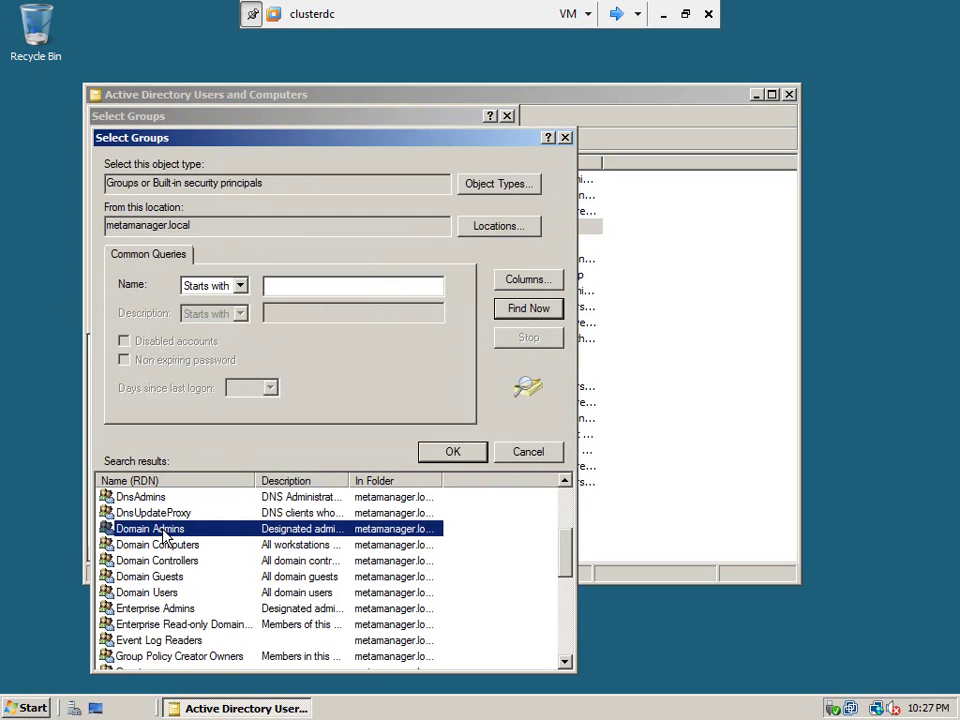
pyautogui.click(432, 455)
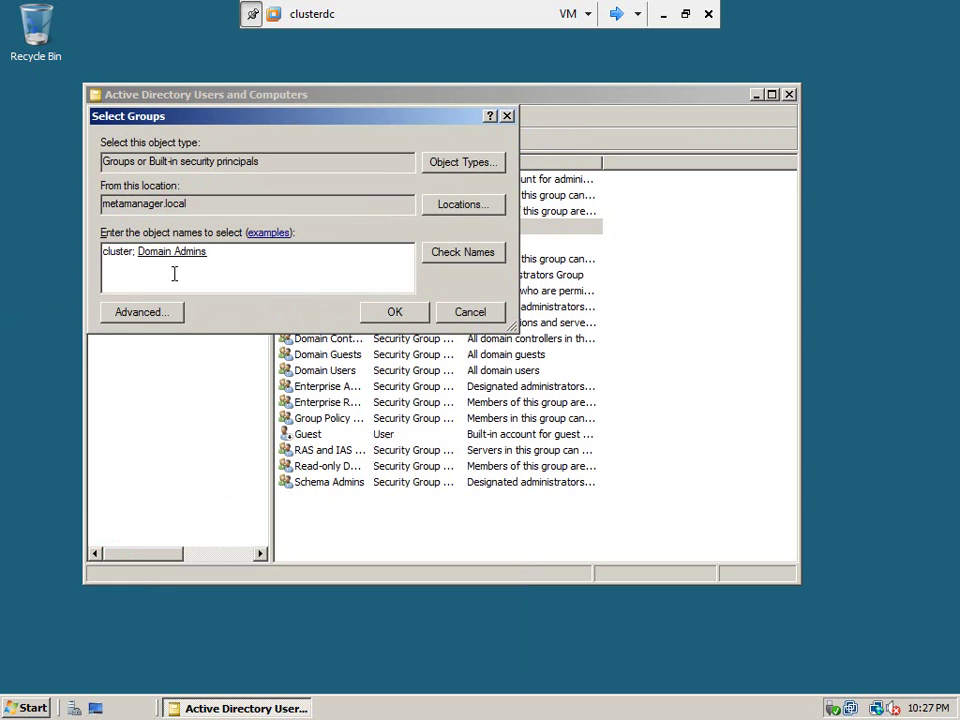
# Remove the unfound 'cluster' entry and confirm adding cluadm to Domain Admins.
pyautogui.moveTo(137, 251); pyautogui.dragTo(229, 250)
pyautogui.press('Home')
pyautogui.press('Delete')
pyautogui.press('Delete')
pyautogui.press('Delete')
pyautogui.press('Delete')
pyautogui.press('Delete')
pyautogui.press('Delete')
pyautogui.press('Delete')
pyautogui.press('Delete')
pyautogui.press('Delete')
pyautogui.click(403, 320)
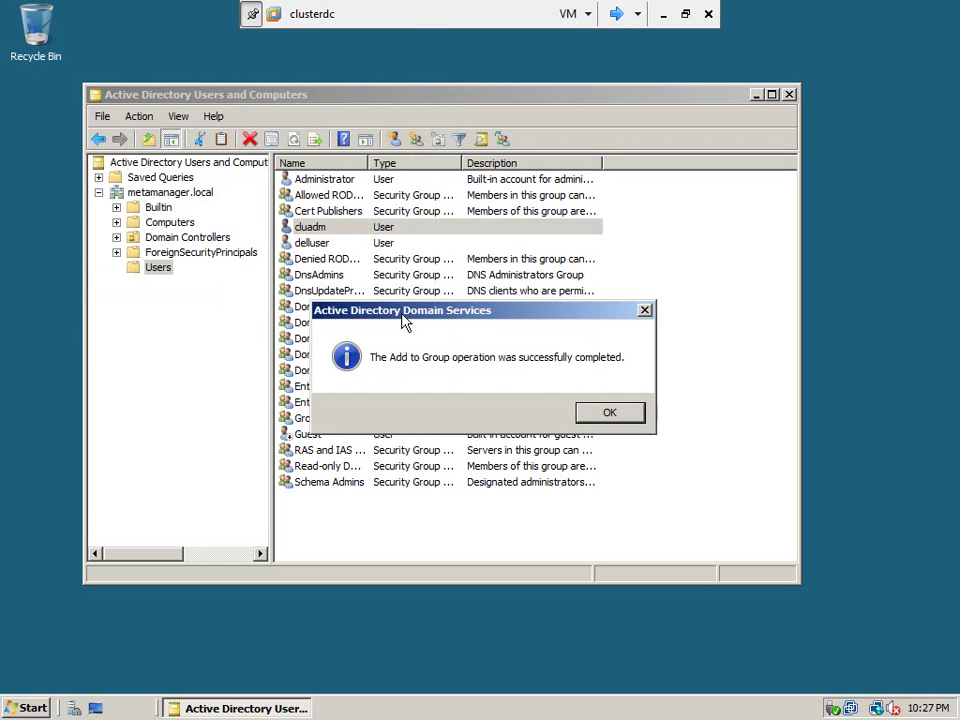
# Close Active Directory Users and Computers and switch to the node1 virtual machine.
pyautogui.click(602, 417)
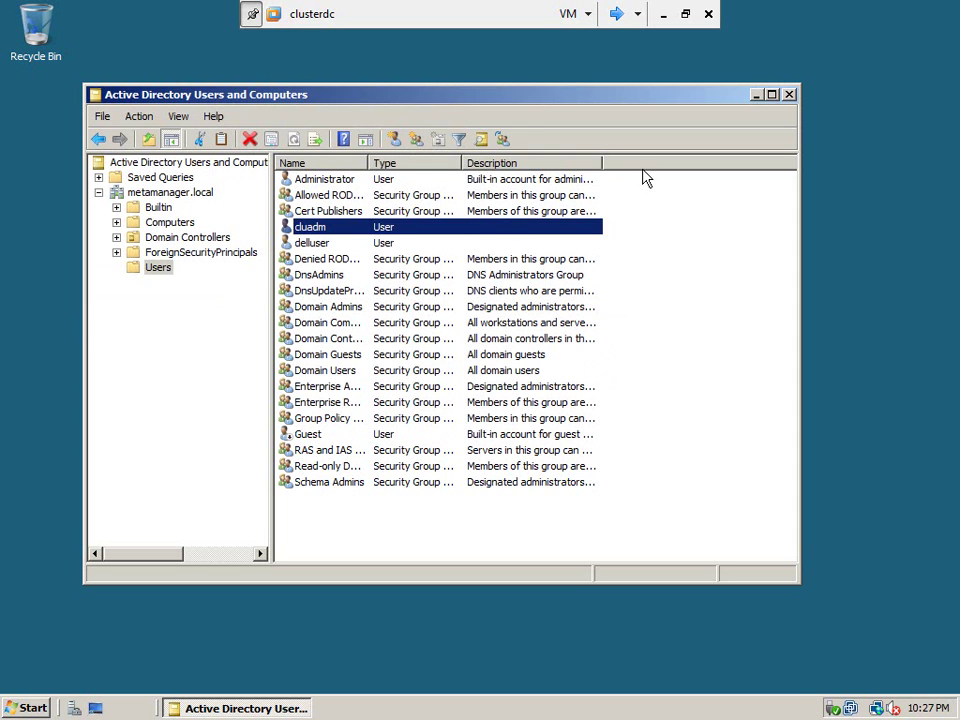
pyautogui.click(789, 95)
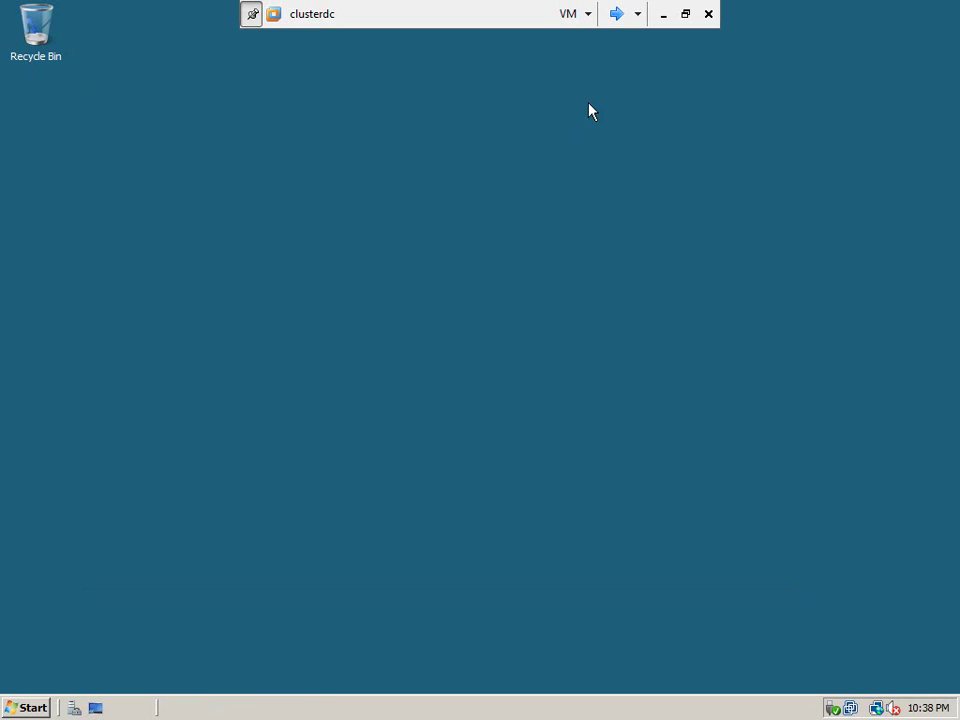
pyautogui.click(616, 16)
pyautogui.click(616, 14)
# Open node1's Computer properties and its computer name and domain settings.
pyautogui.click(28, 707)
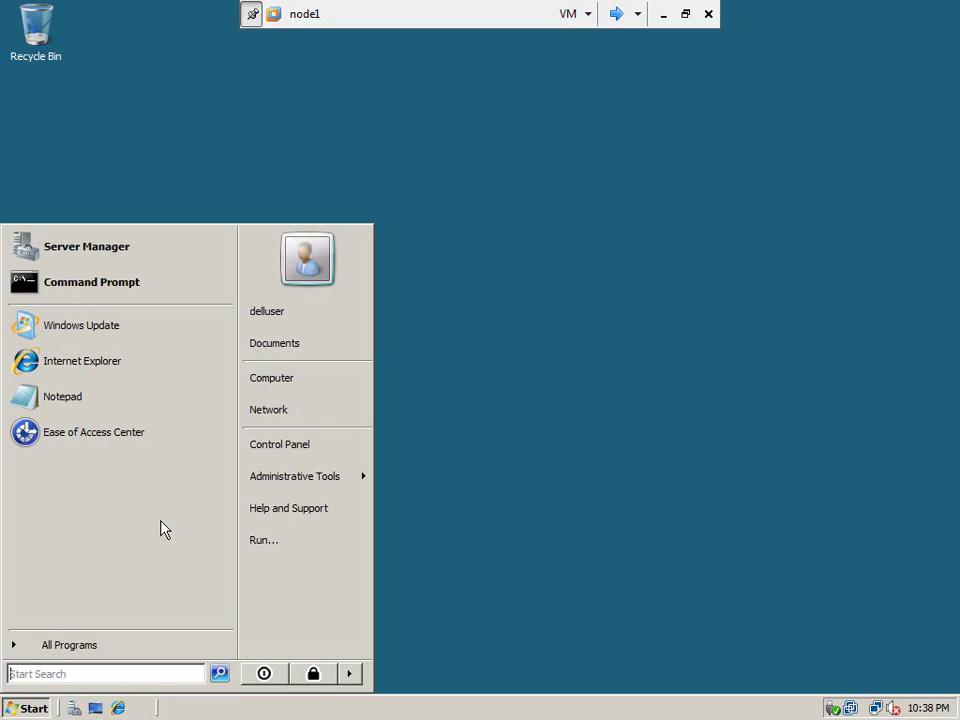
pyautogui.rightClick(297, 384)
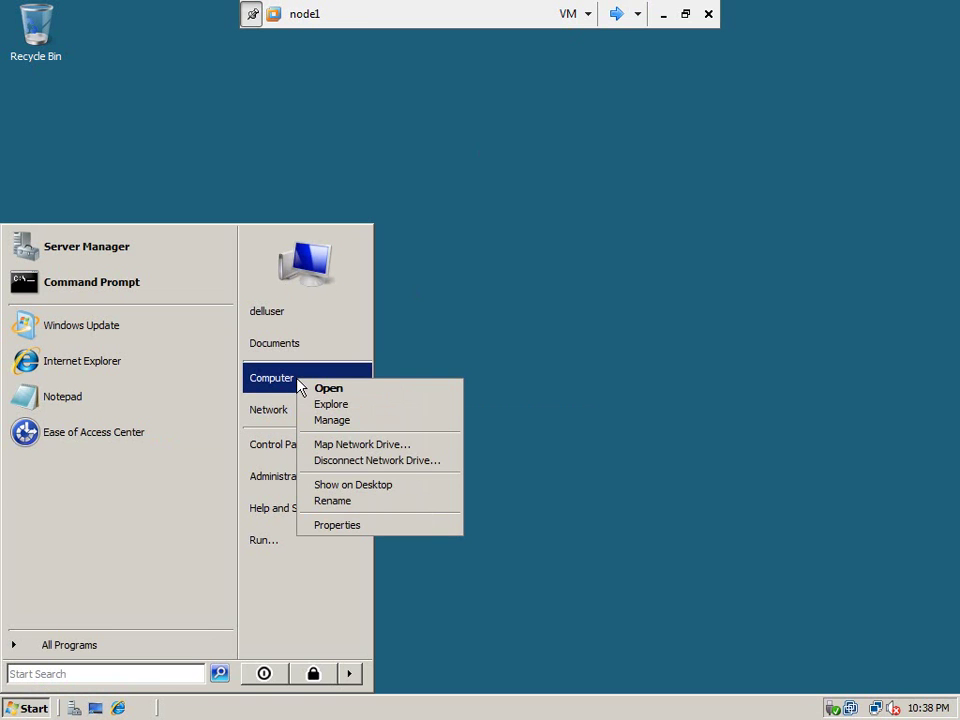
pyautogui.click(345, 525)
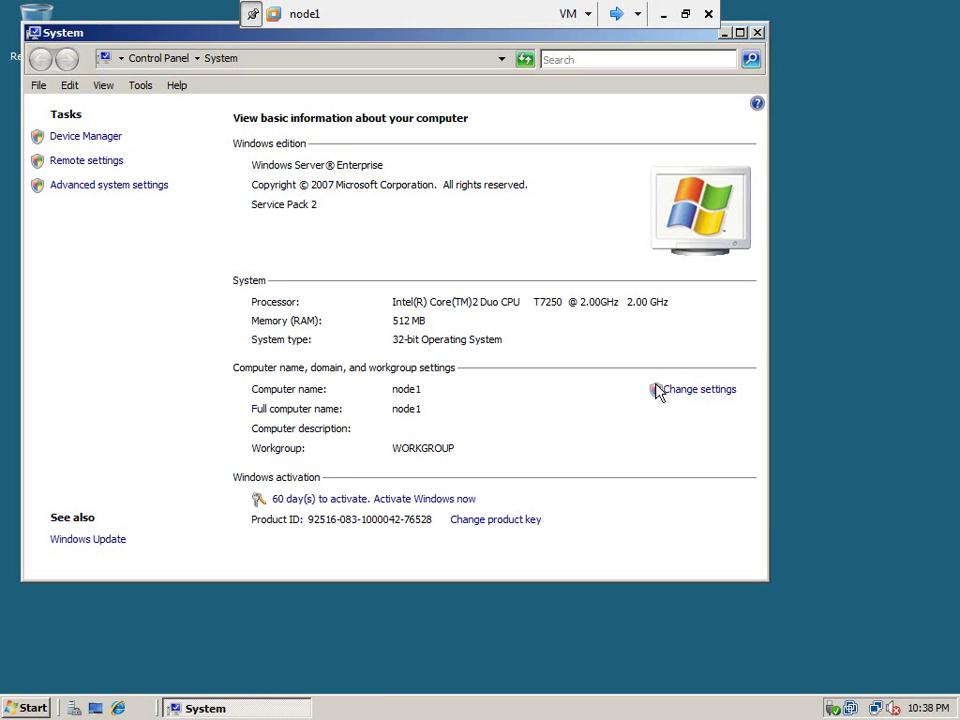
pyautogui.click(679, 392)
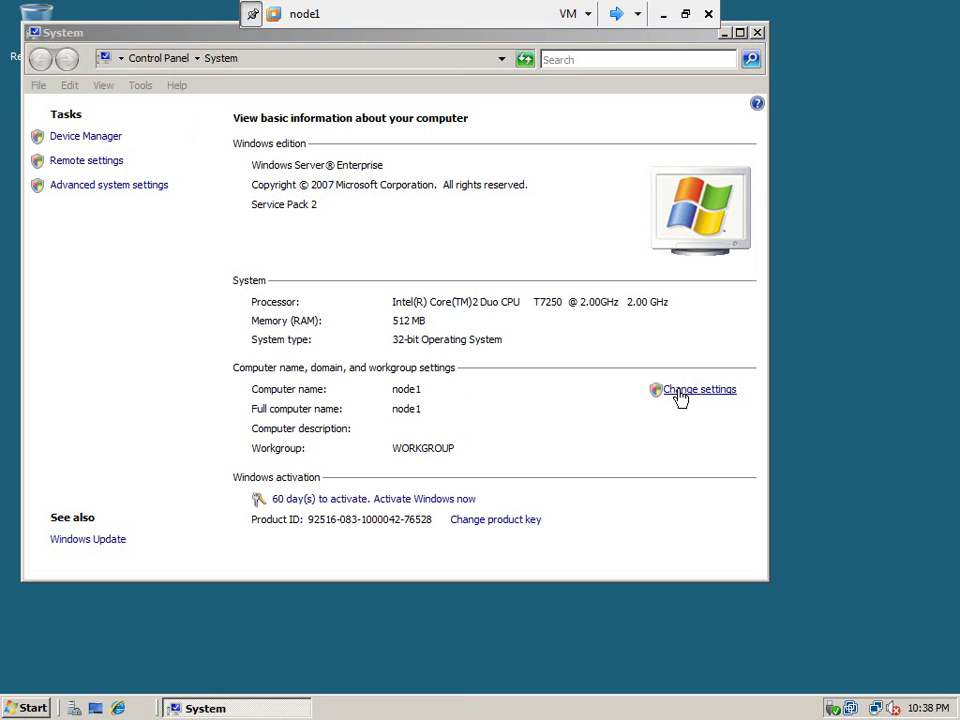
# Set node1 to be a member of the domain metamanager.
pyautogui.click(424, 323)
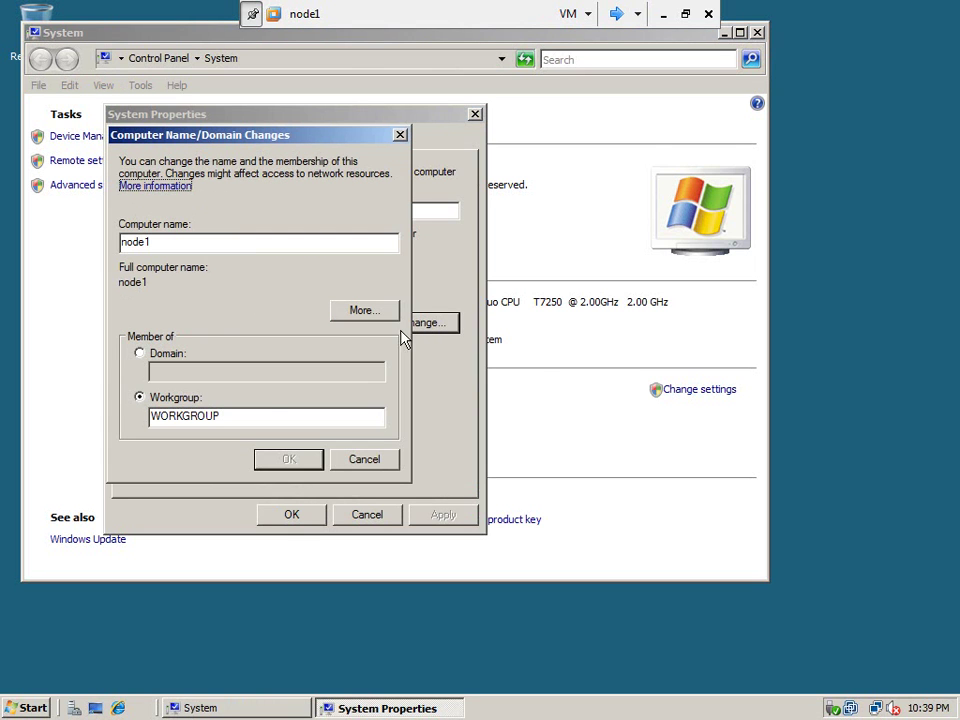
pyautogui.click(140, 355)
pyautogui.click(179, 375)
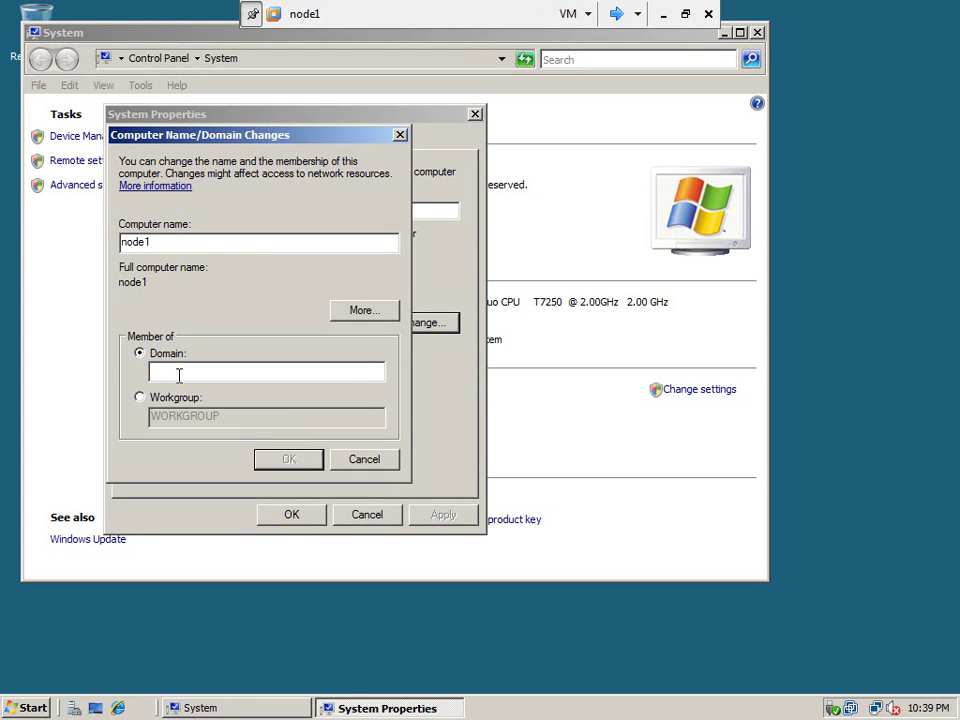
pyautogui.write('metamanager')
pyautogui.click(268, 457)
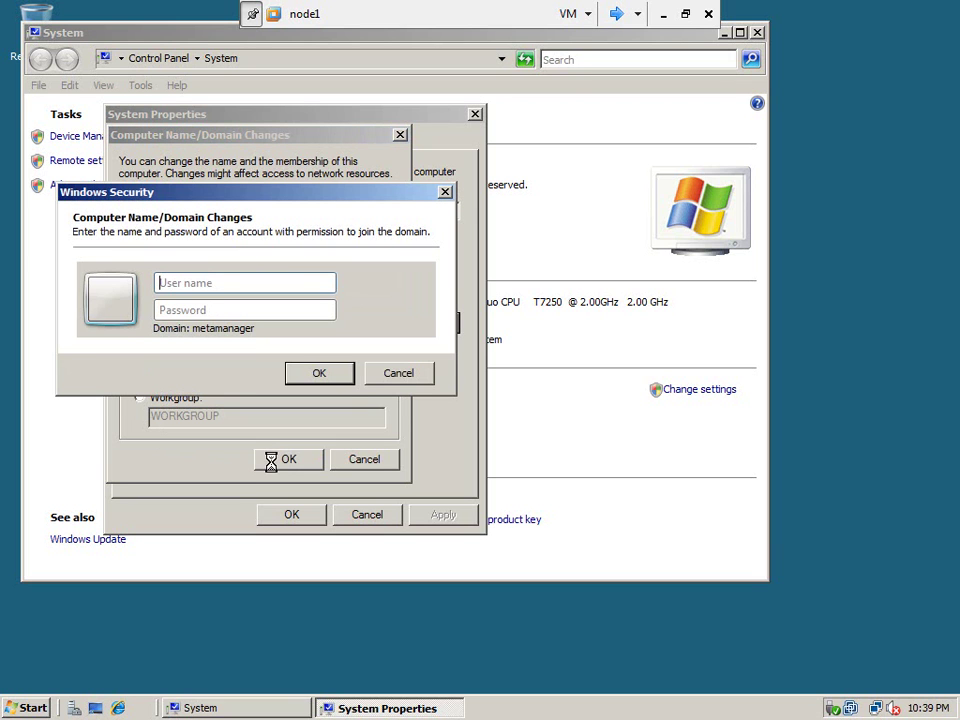
# Supply cluadm's credentials to join and dismiss the domain-controller DNS resolution error.
pyautogui.click(228, 285)
pyautogui.write('cluadm')
pyautogui.press('Tab')
pyautogui.write('*********')
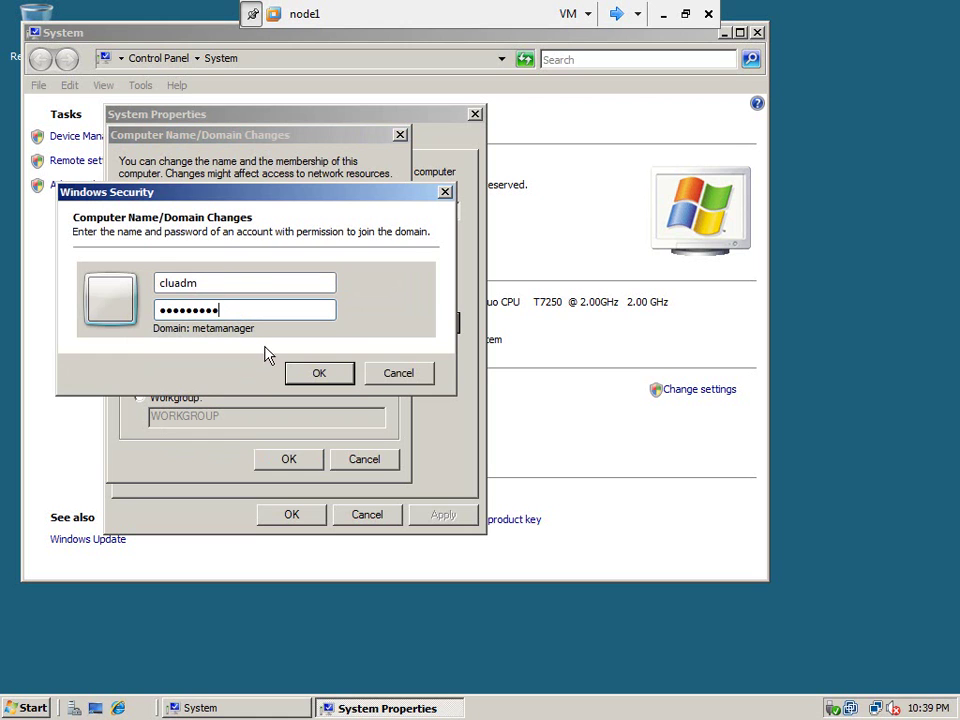
pyautogui.click(314, 375)
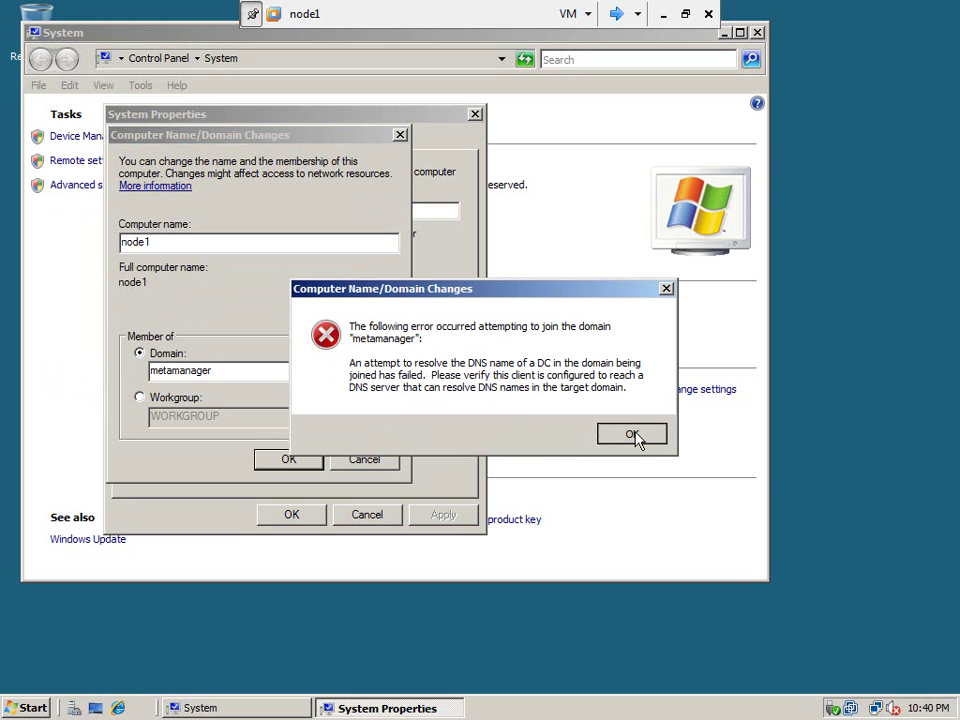
pyautogui.click(632, 435)
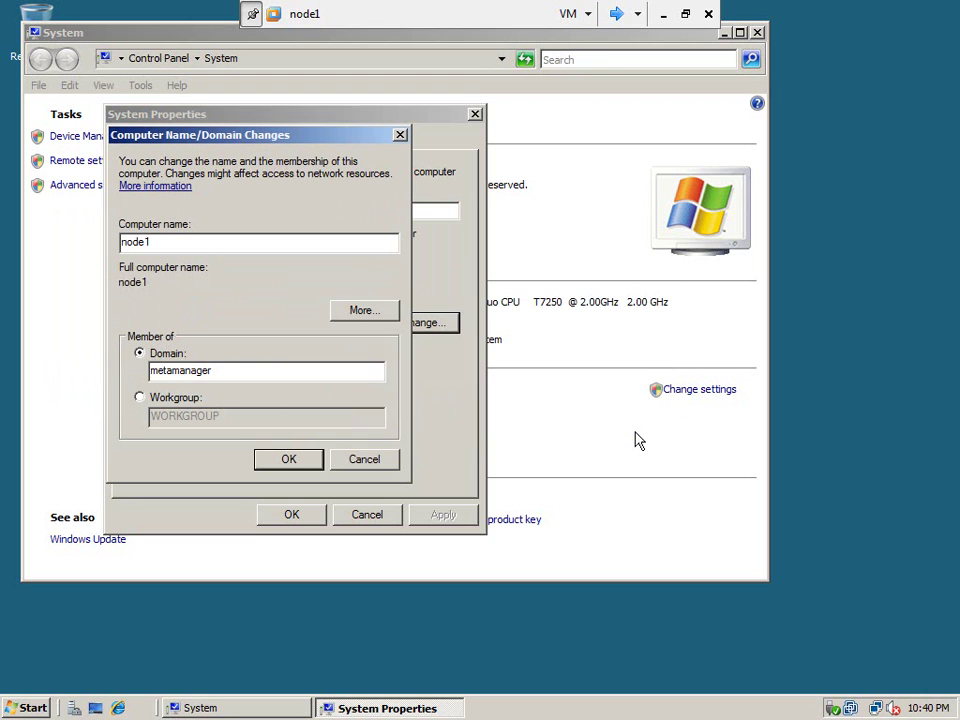
pyautogui.click(25, 709)
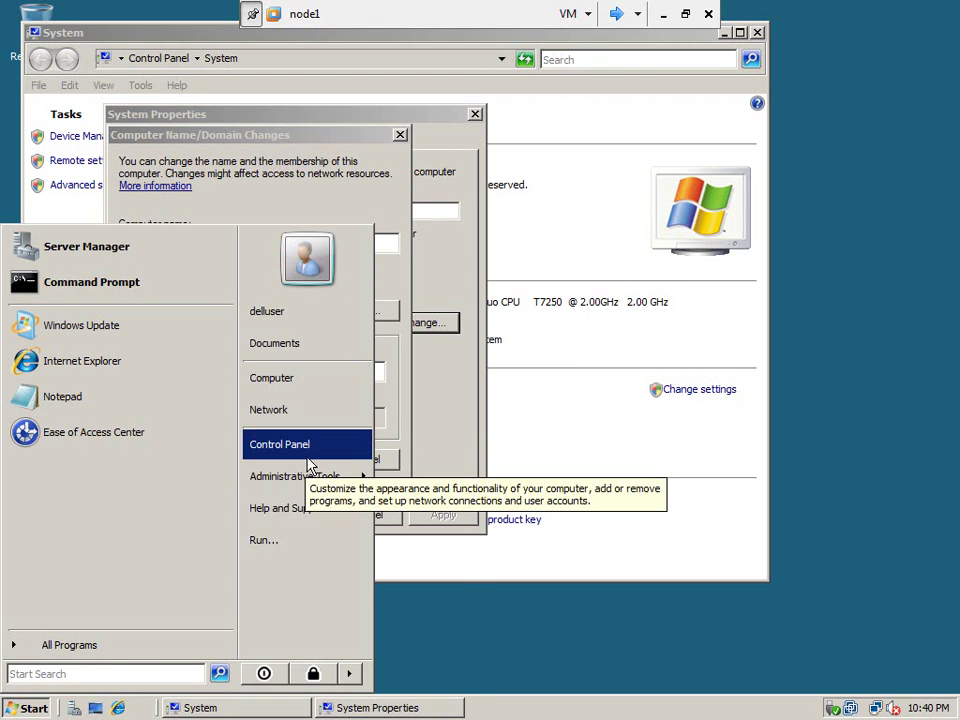
# From Network and Sharing Center, open Local Area Connection properties and select TCP/IPv4.
pyautogui.click(303, 417)
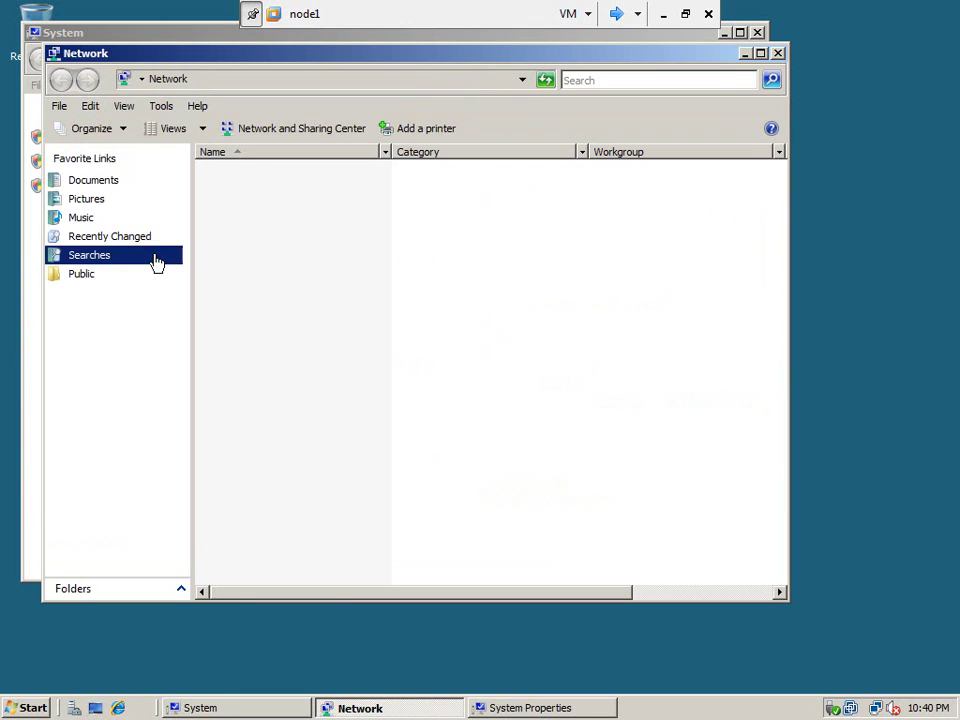
pyautogui.click(288, 132)
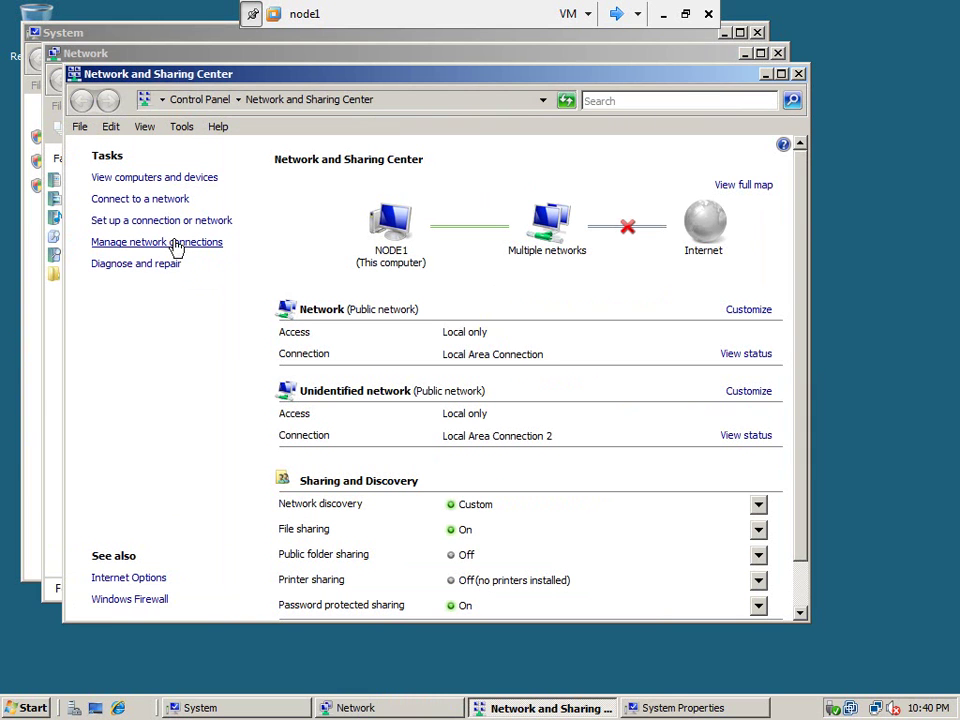
pyautogui.click(153, 243)
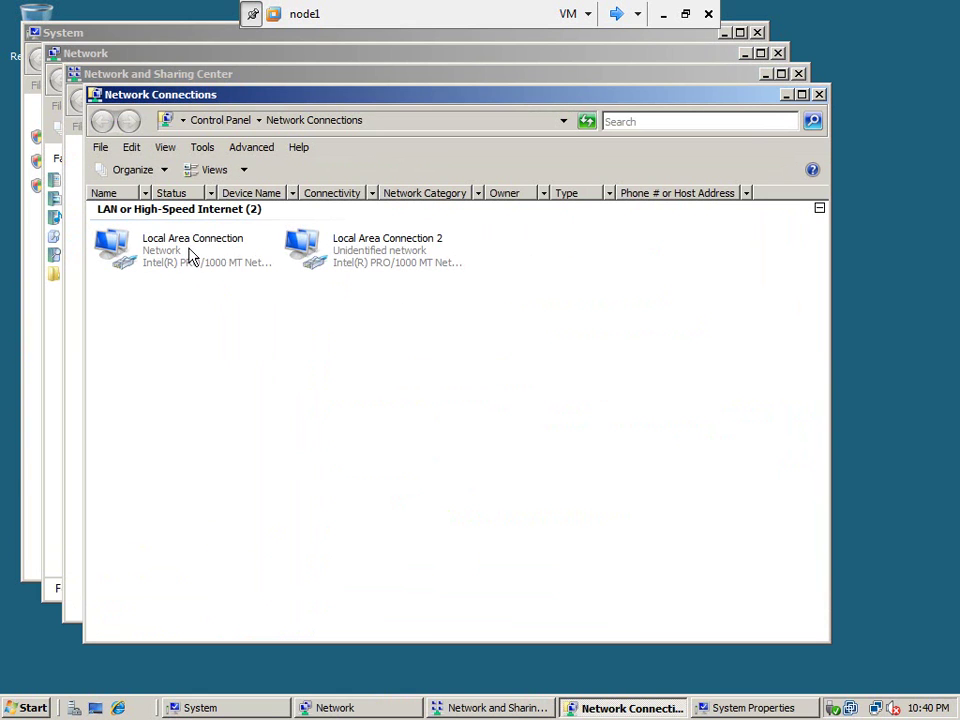
pyautogui.click(180, 255)
pyautogui.click(326, 258)
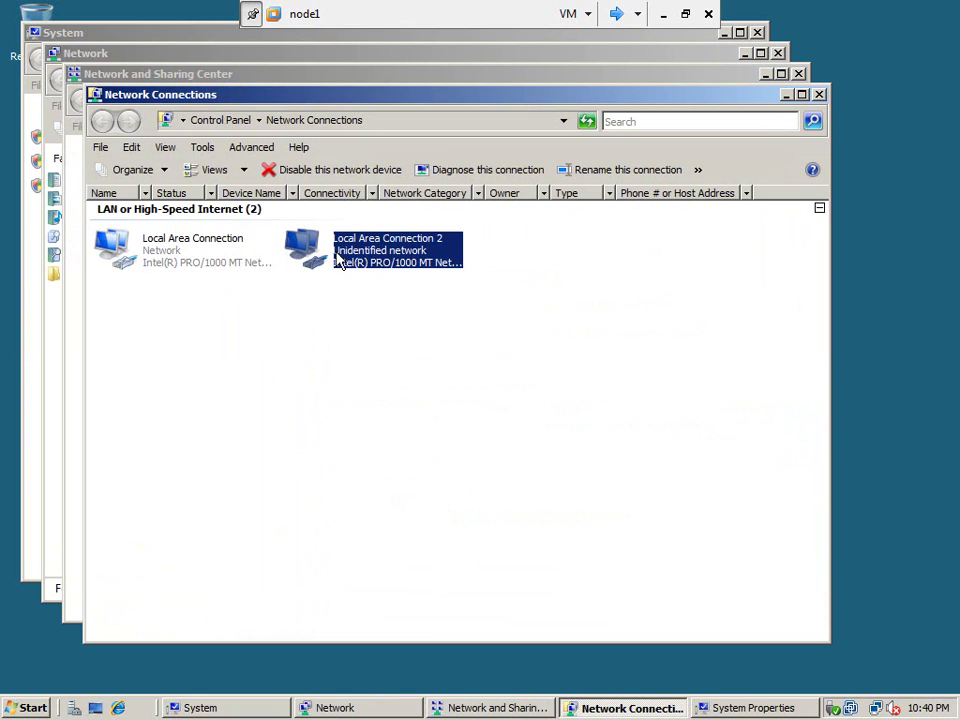
pyautogui.click(181, 256)
pyautogui.rightClick(181, 255)
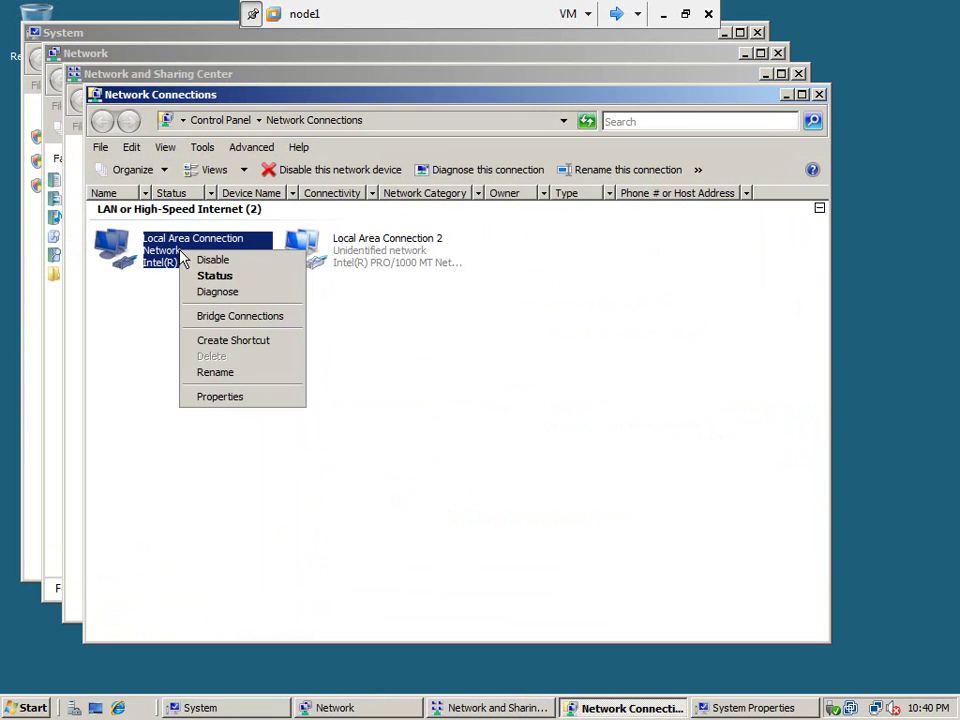
pyautogui.click(221, 397)
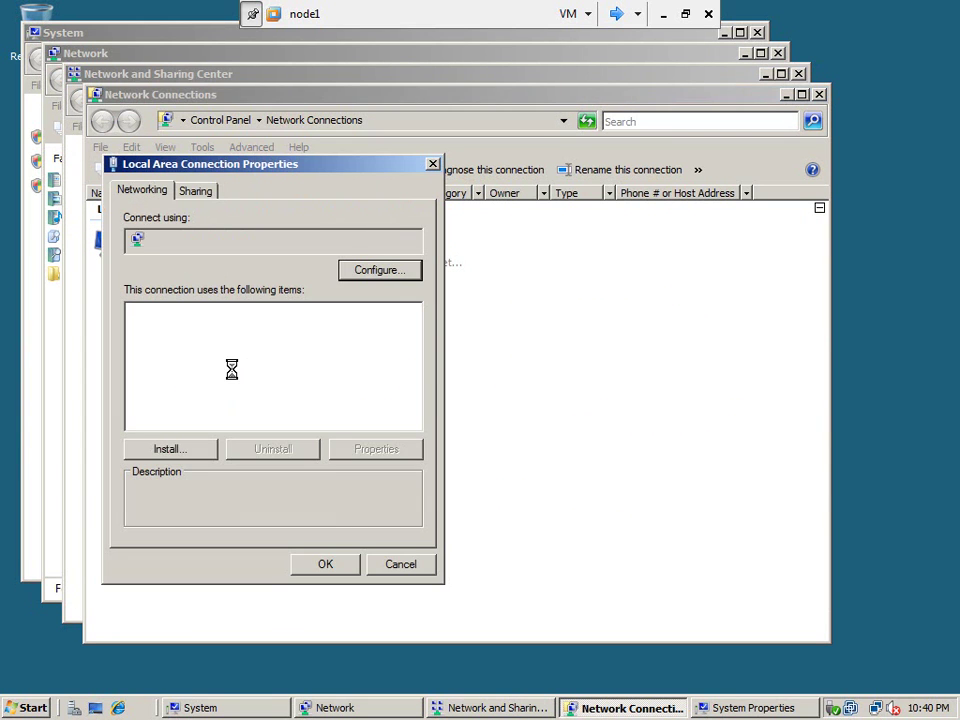
pyautogui.click(216, 375)
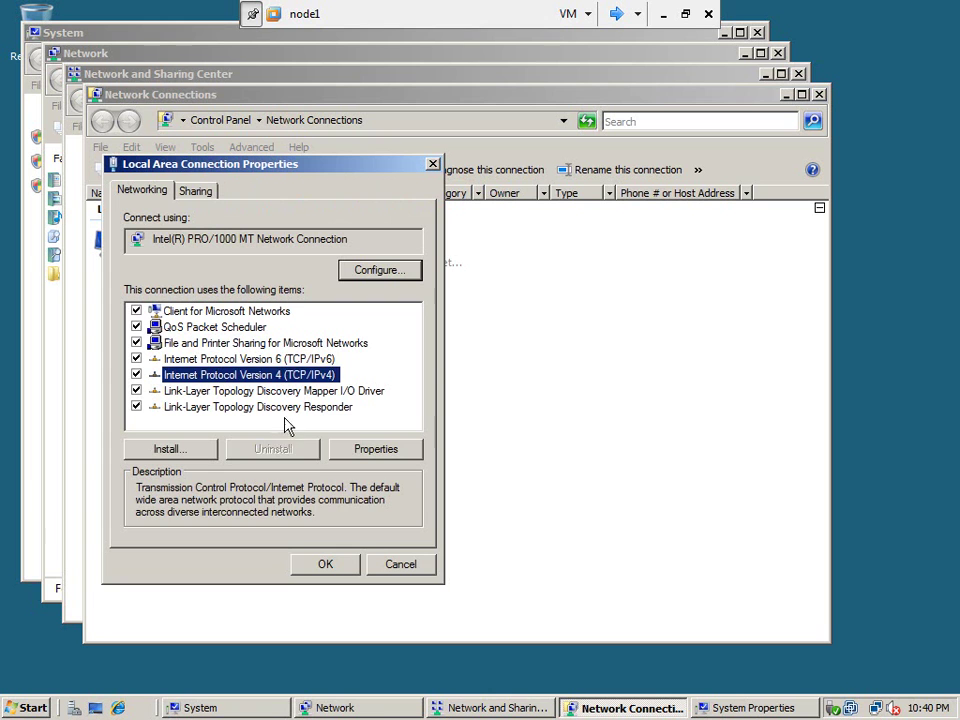
# Switch node1's IPv4 to static 192.168.1.111, mask 255.255.255.0, gateway 192.168.1.1, DNS 192.168.1.110, and save.
pyautogui.click(381, 452)
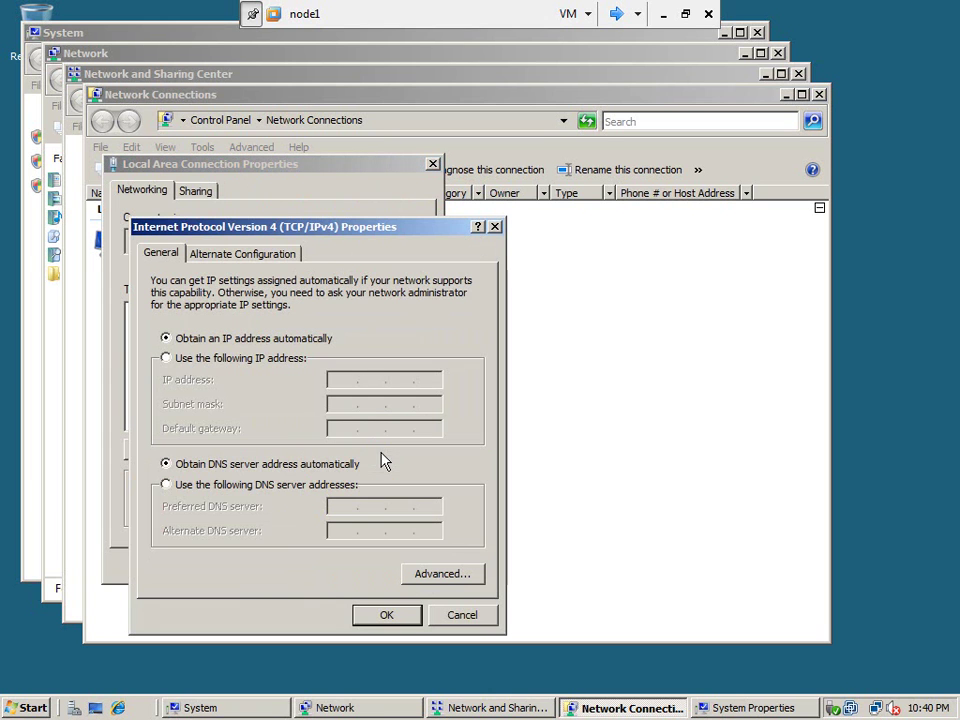
pyautogui.click(166, 358)
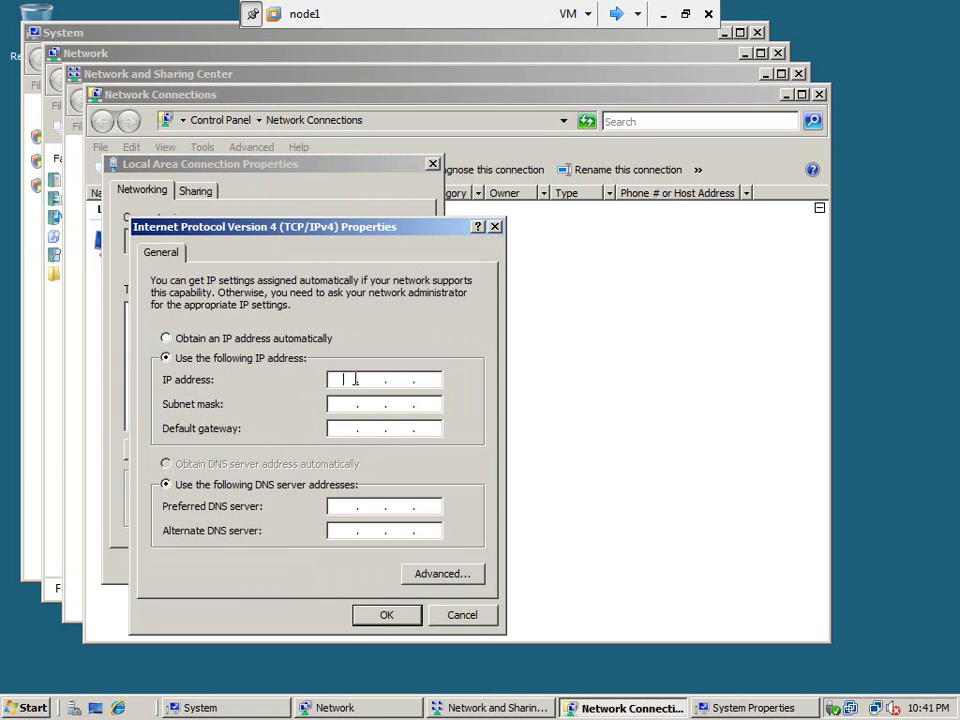
pyautogui.click(430, 378)
pyautogui.write('192 . 168 . 1 . 111')
pyautogui.press('Tab')
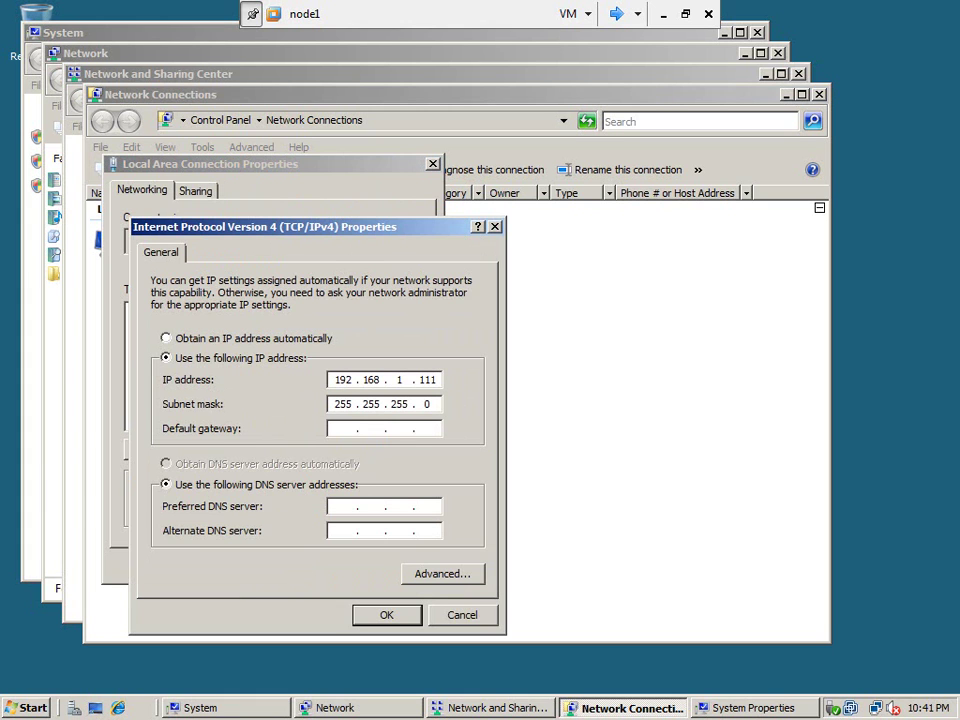
pyautogui.write('192168')
pyautogui.press('Tab')
pyautogui.press('Tab')
pyautogui.write('192.168.1.11')
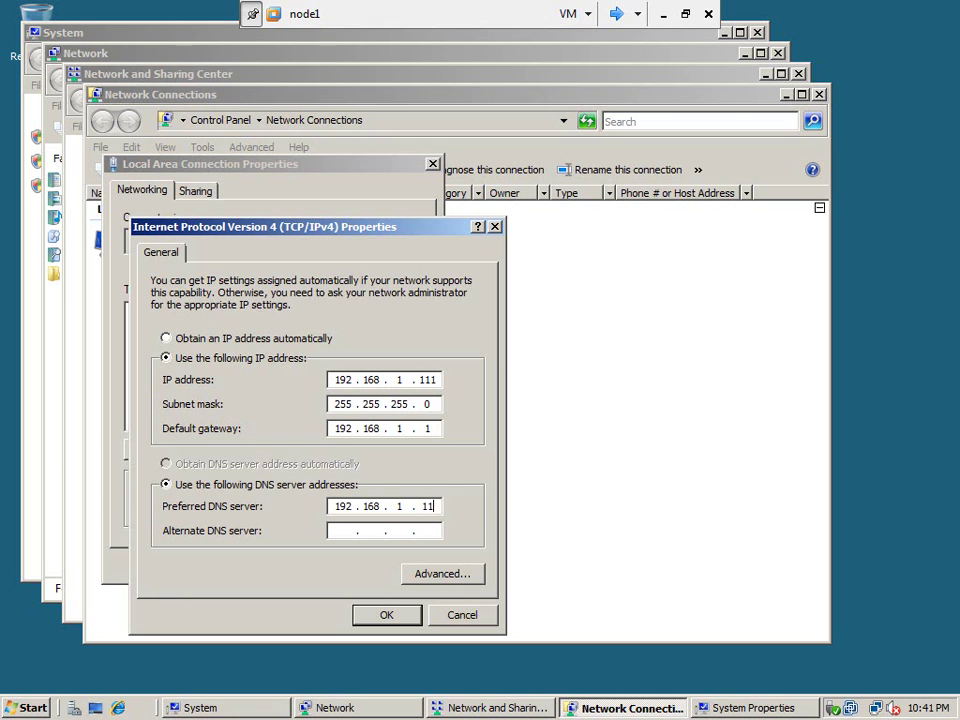
pyautogui.write('0')
pyautogui.click(385, 617)
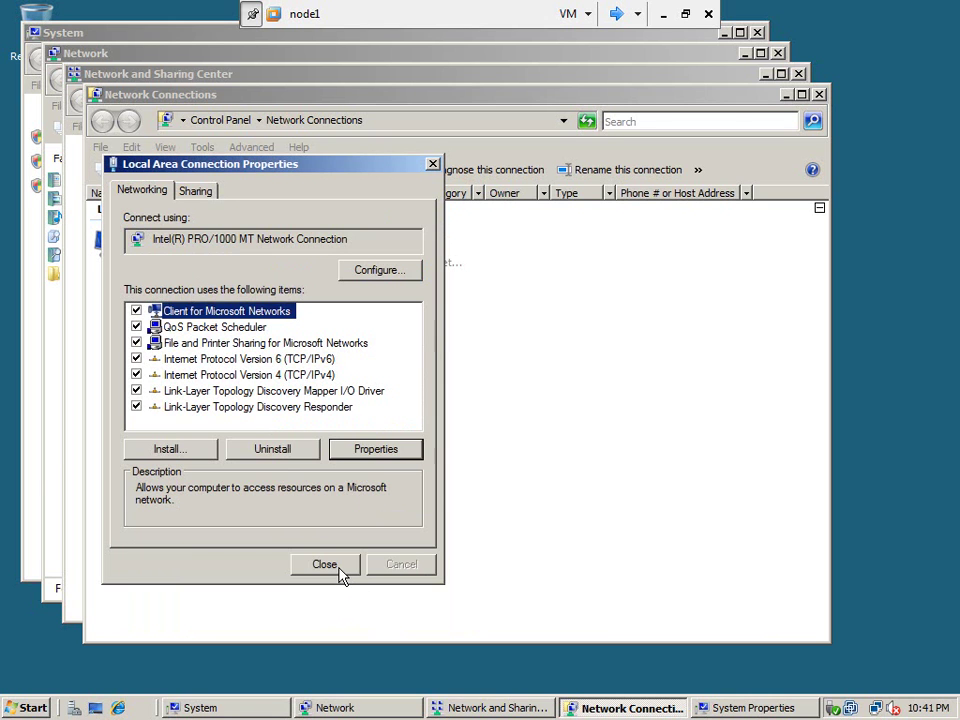
pyautogui.click(340, 575)
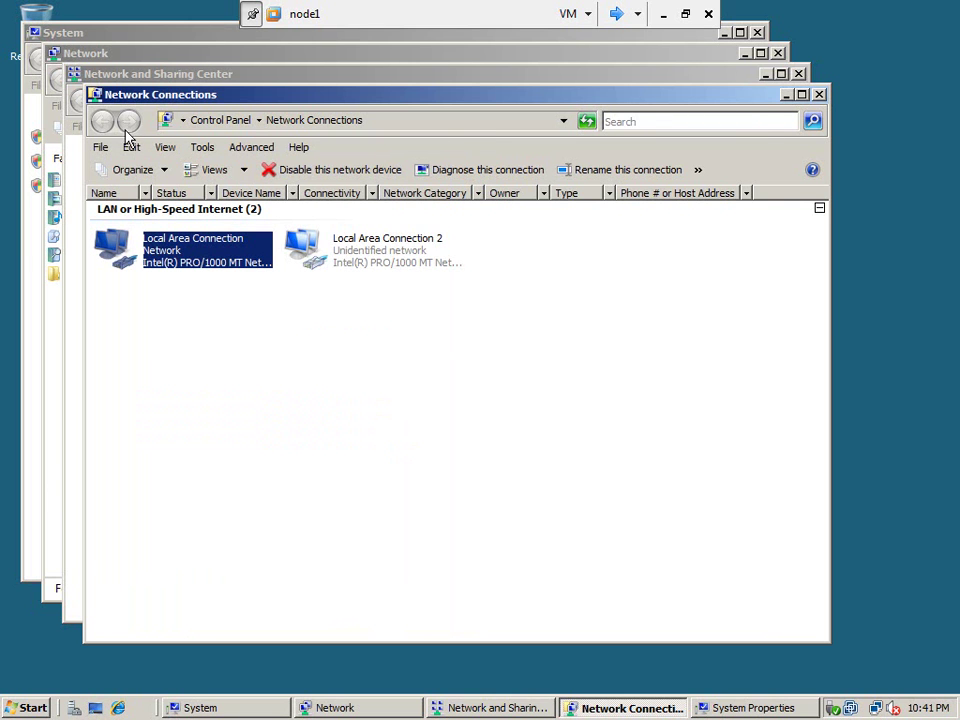
# Bring node1's System window forward and attempt to join the metamanager domain.
pyautogui.click(106, 36)
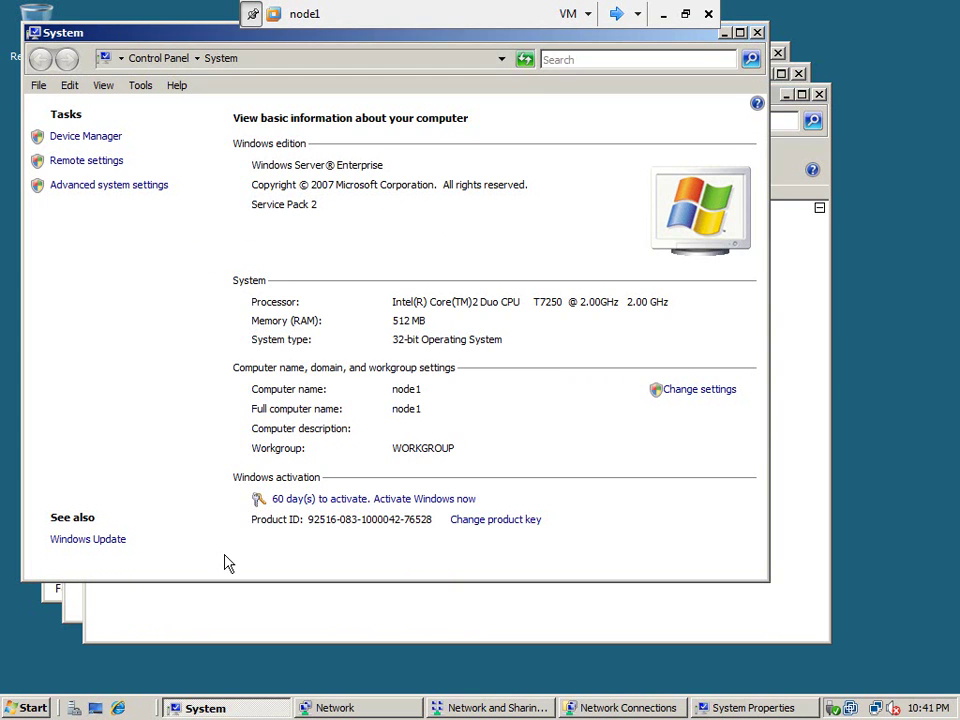
pyautogui.click(372, 710)
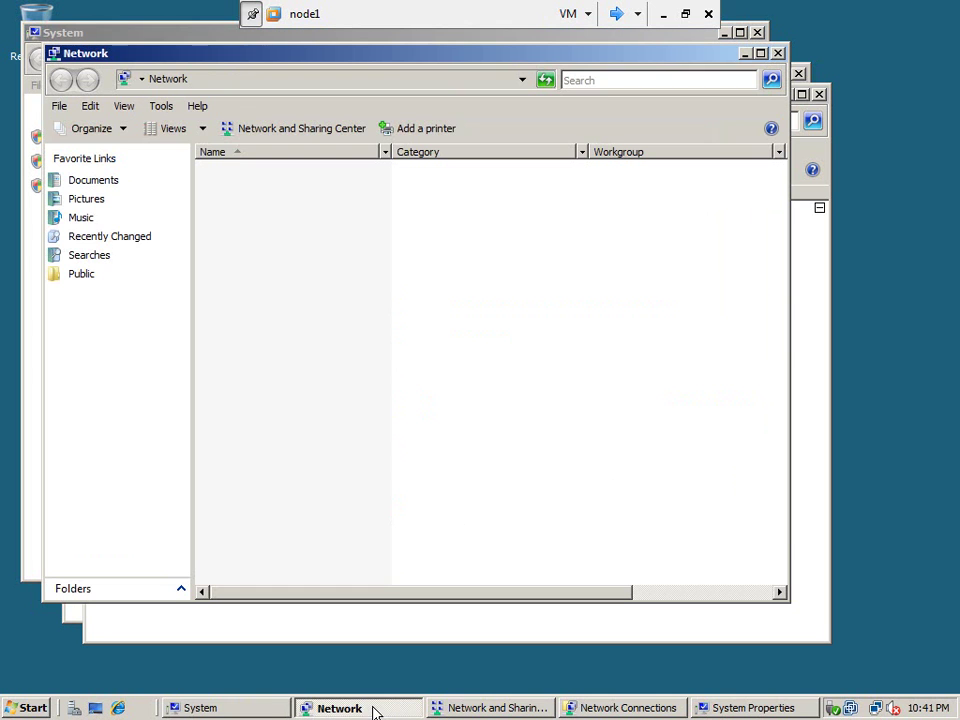
pyautogui.click(267, 708)
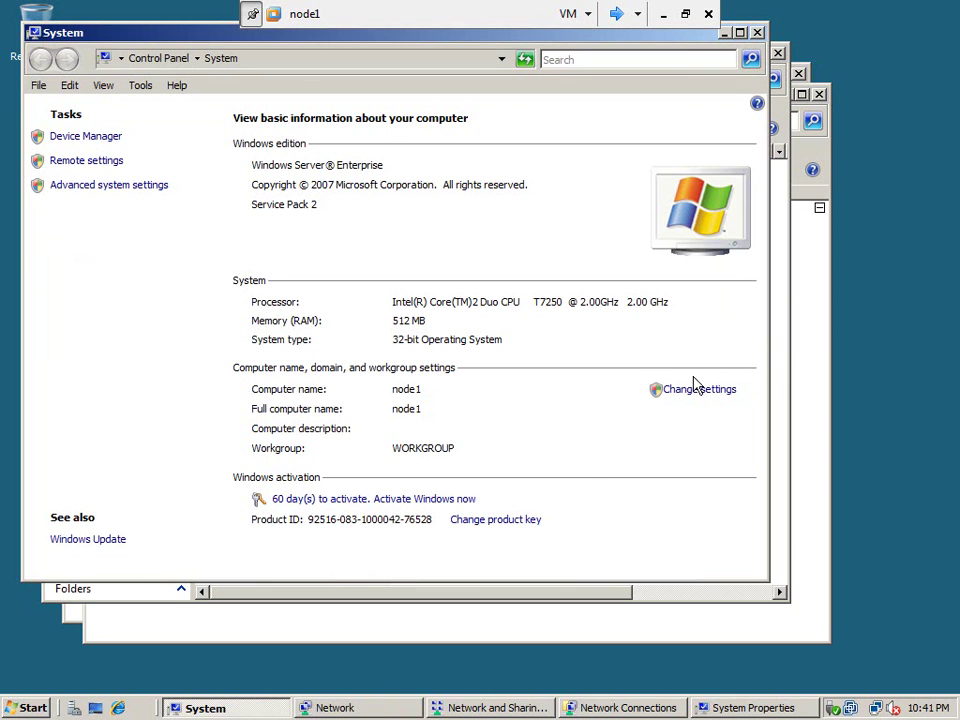
pyautogui.click(690, 390)
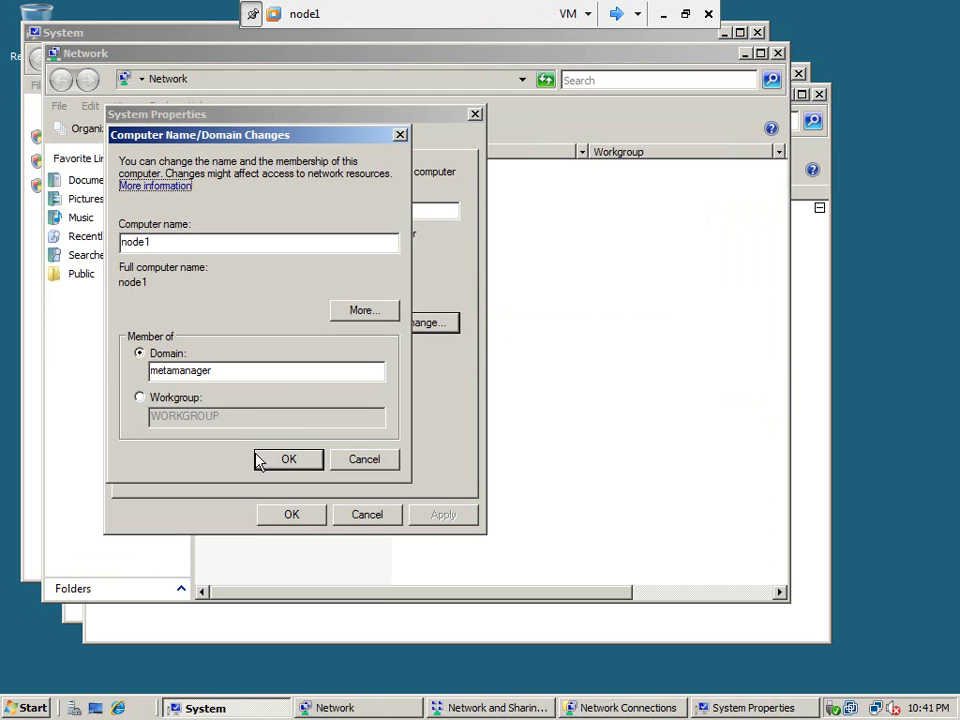
pyautogui.click(287, 460)
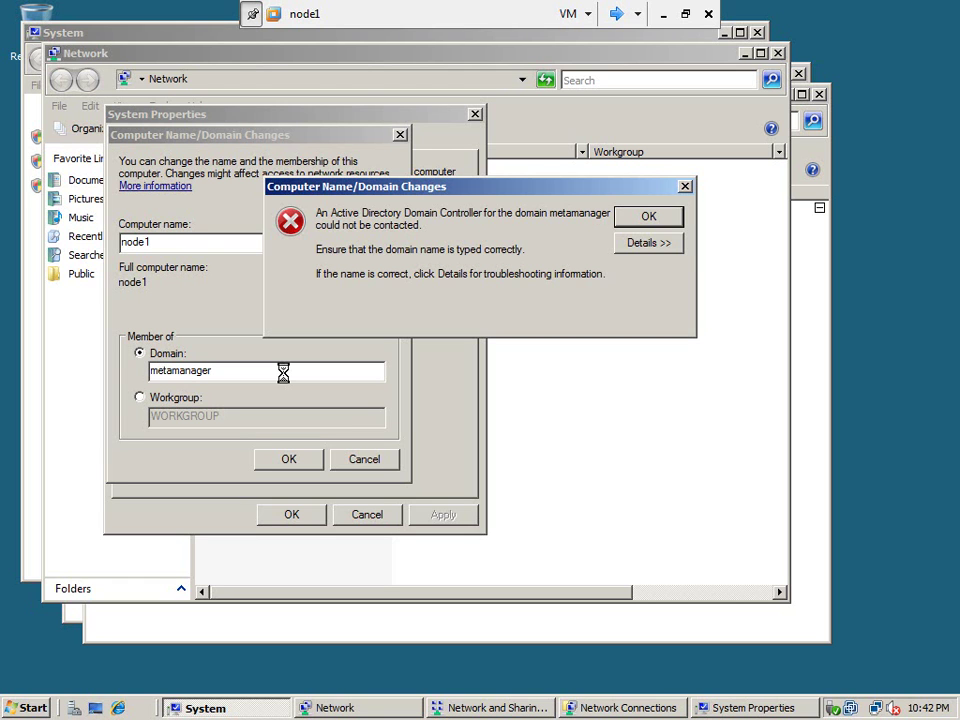
# Dismiss the error and join node1 to metamanager.local using the domain admin account's credentials.
pyautogui.click(634, 221)
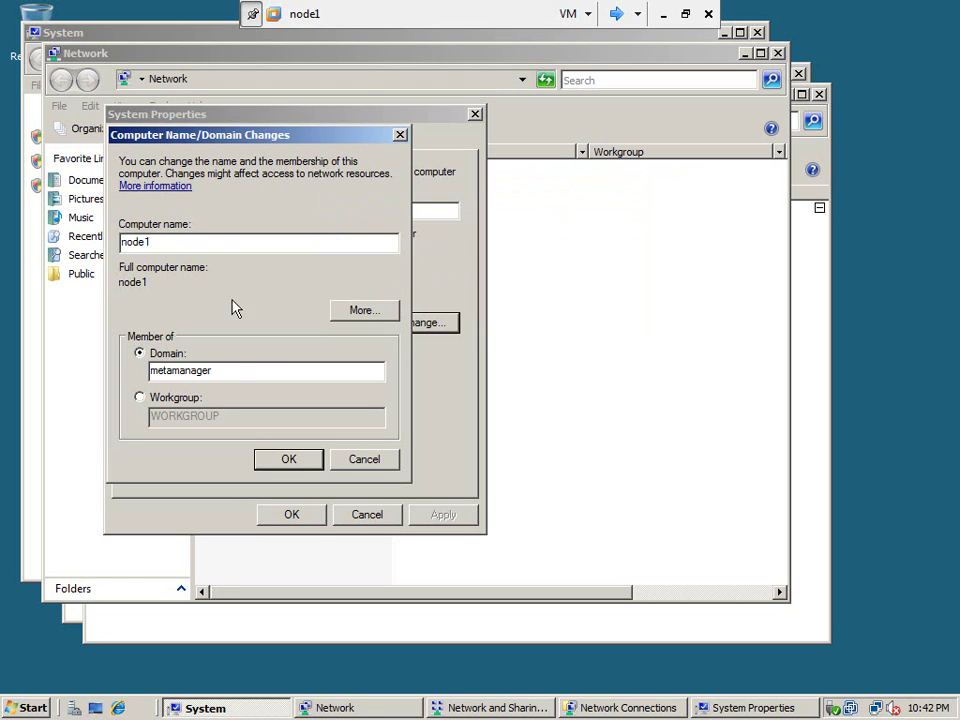
pyautogui.click(235, 372)
pyautogui.write('.local')
pyautogui.click(282, 457)
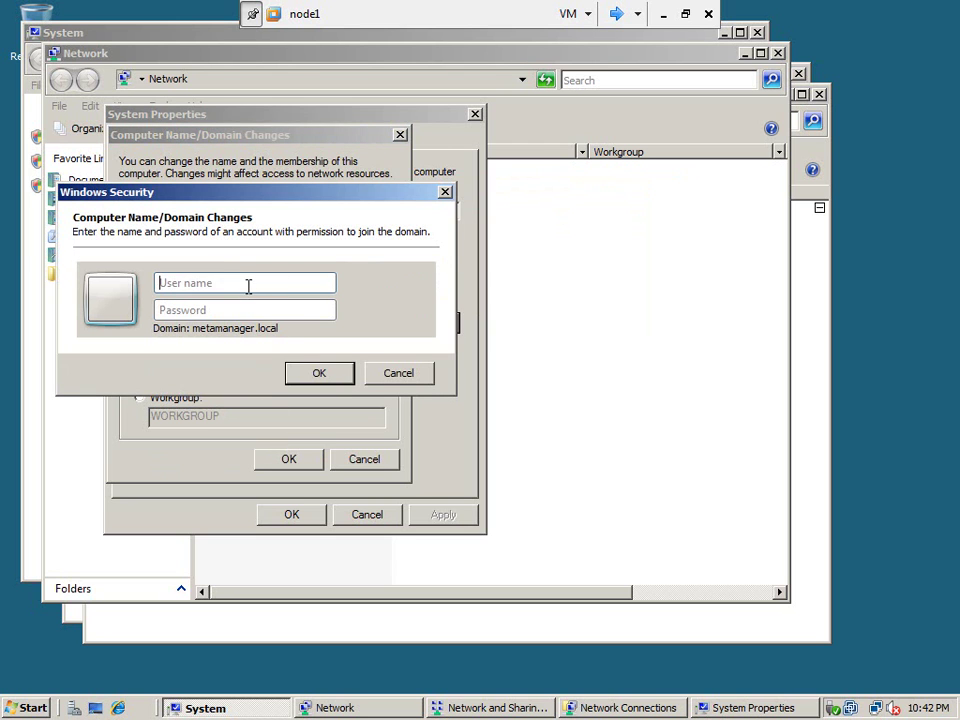
pyautogui.click(248, 285)
pyautogui.write('cluadm')
pyautogui.press('Tab')
pyautogui.write('•••••••••')
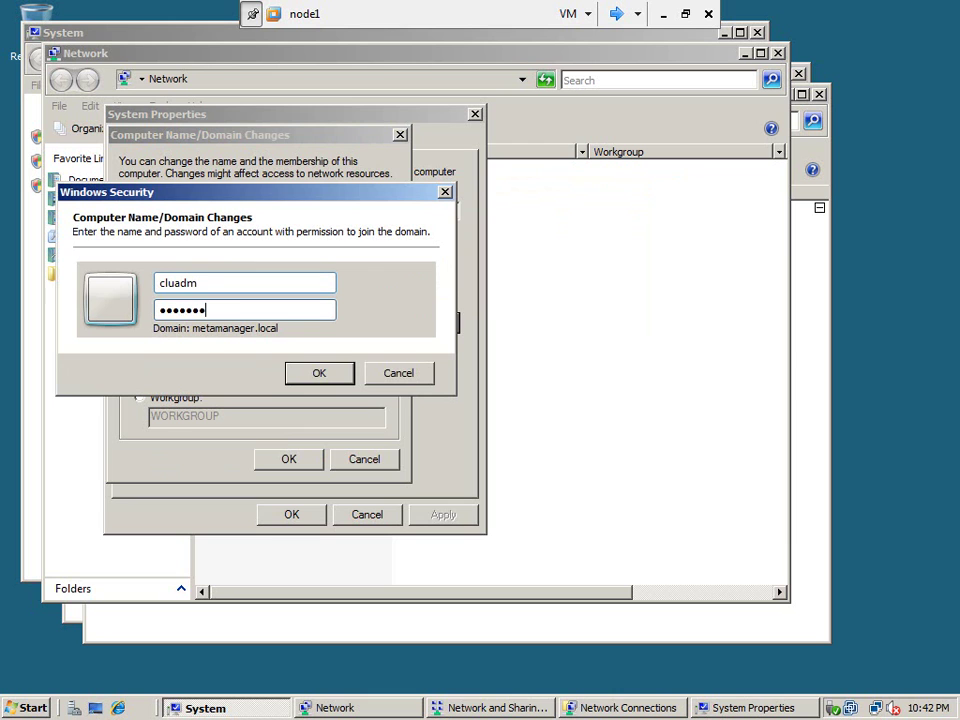
pyautogui.click(319, 373)
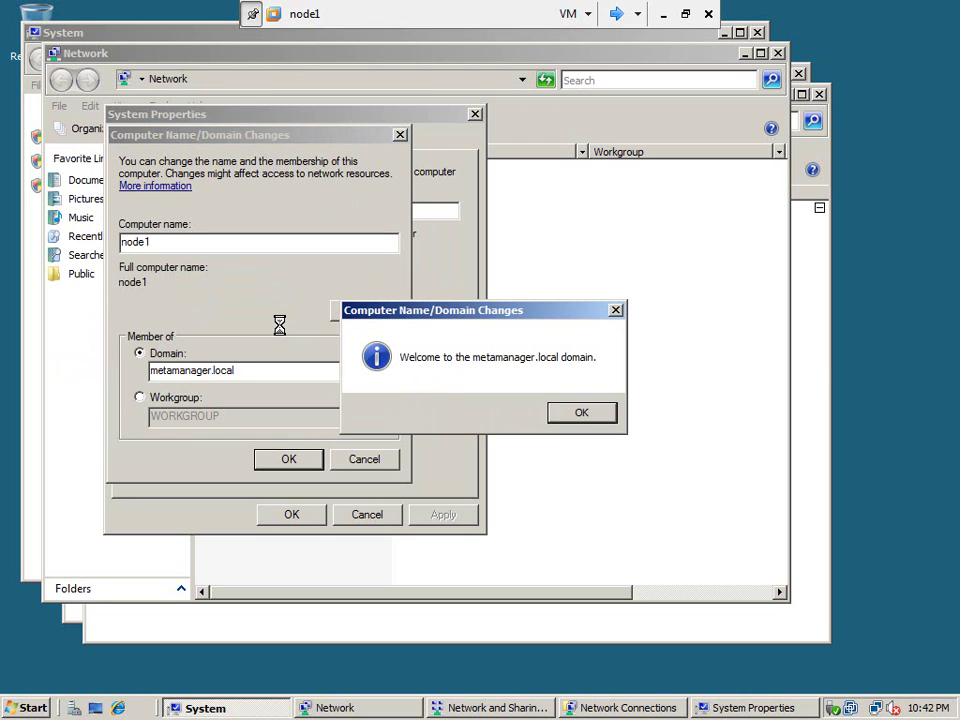
# Acknowledge the welcome and restart-required messages, then restart node1 now.
pyautogui.click(582, 414)
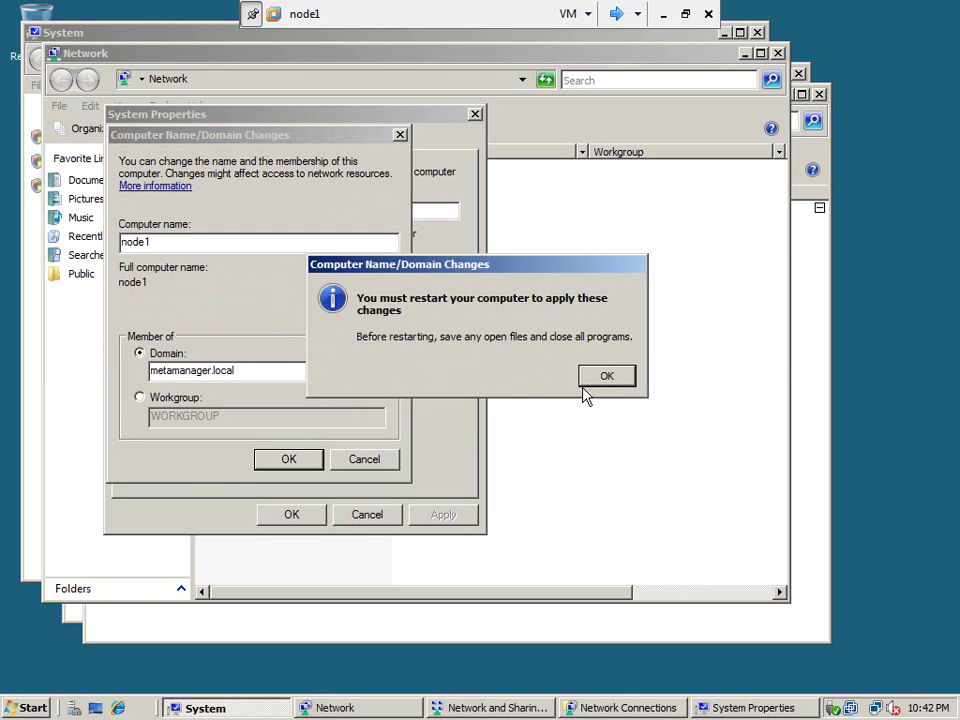
pyautogui.click(606, 376)
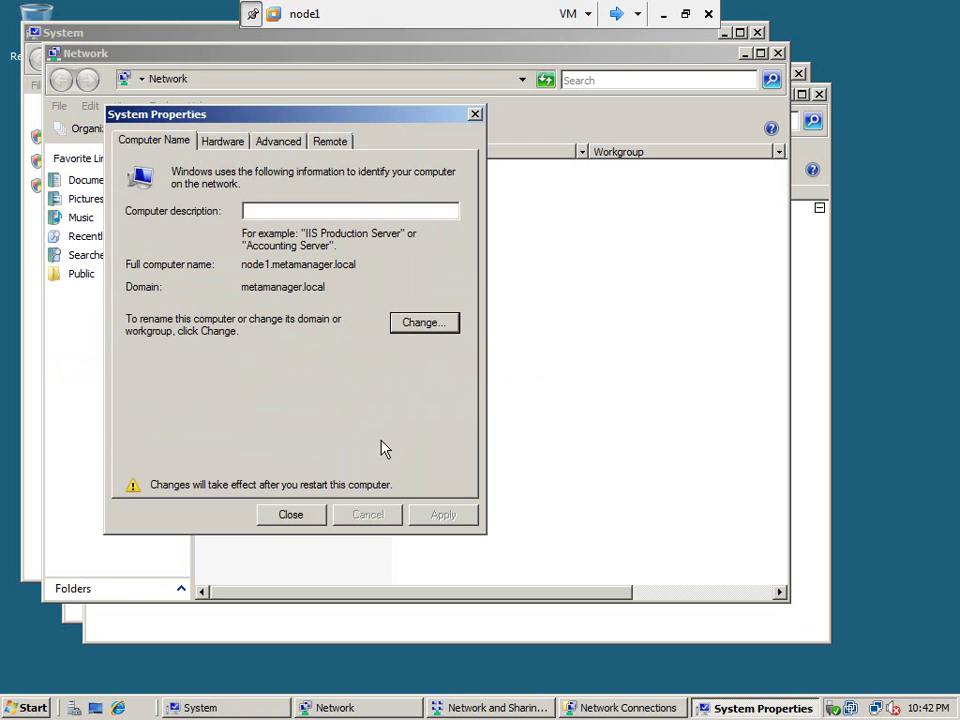
pyautogui.click(315, 516)
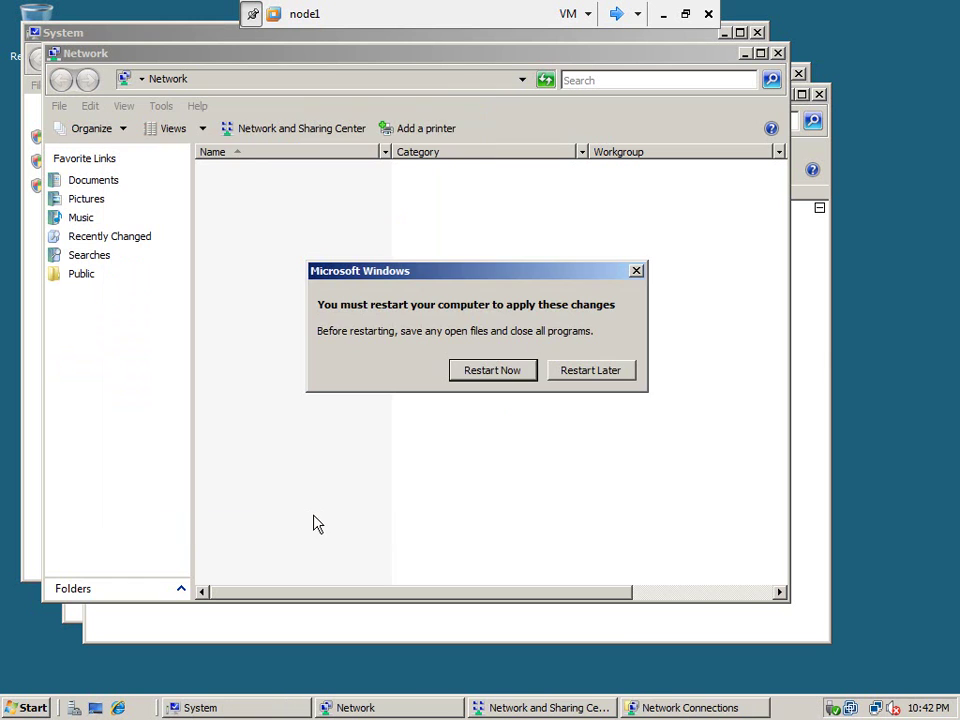
pyautogui.click(515, 378)
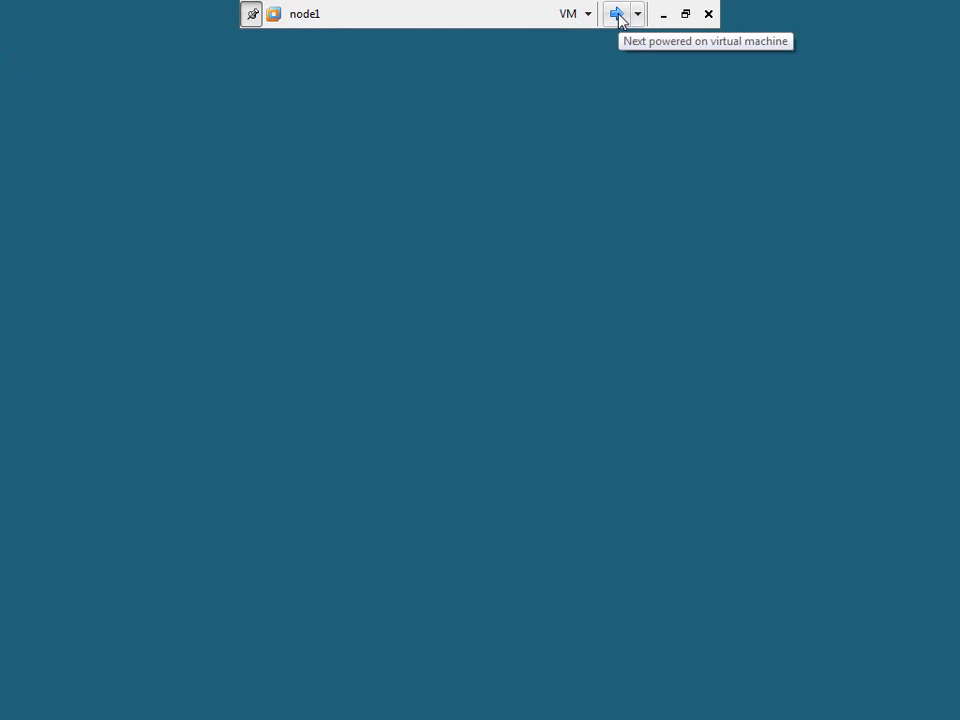
# Switch the viewer to node2, open its Network Connections, and bring up Local Area Connection's actions.
pyautogui.click(617, 15)
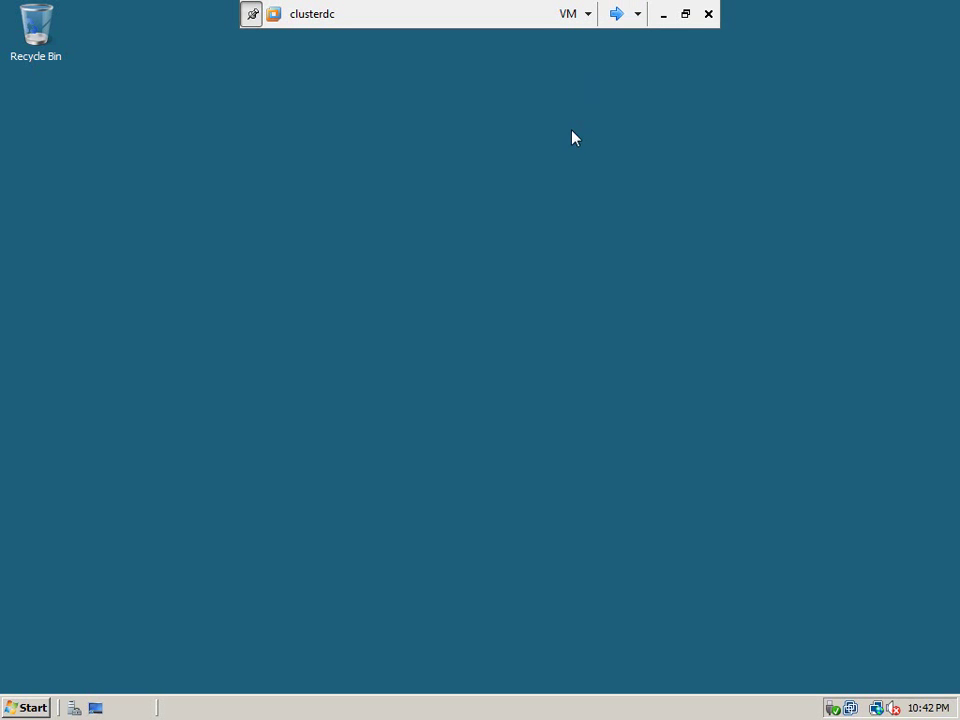
pyautogui.click(612, 17)
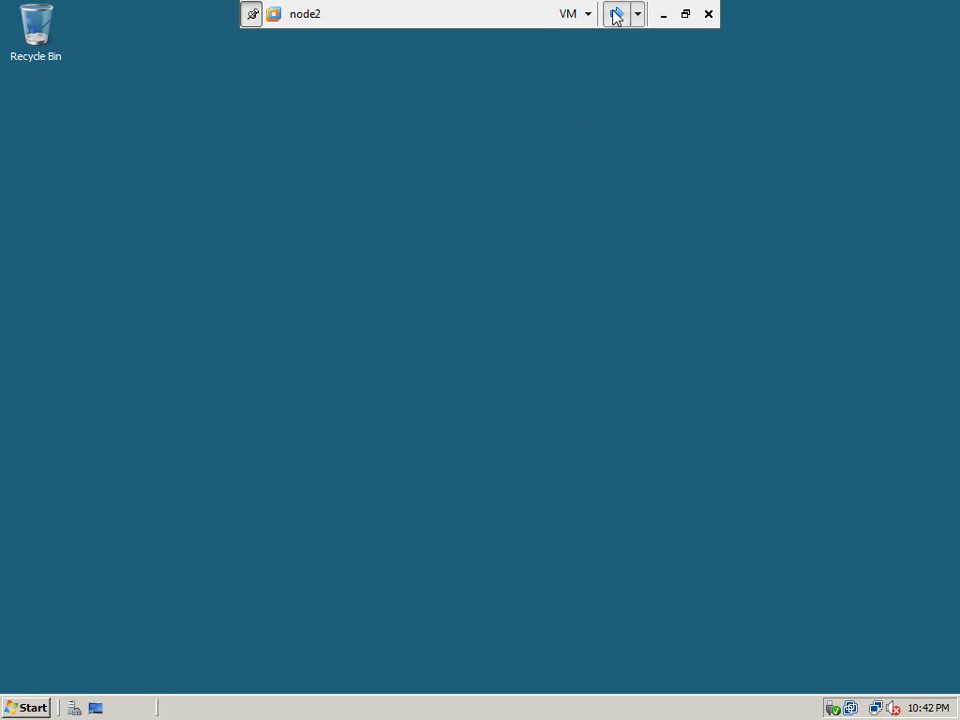
pyautogui.click(33, 709)
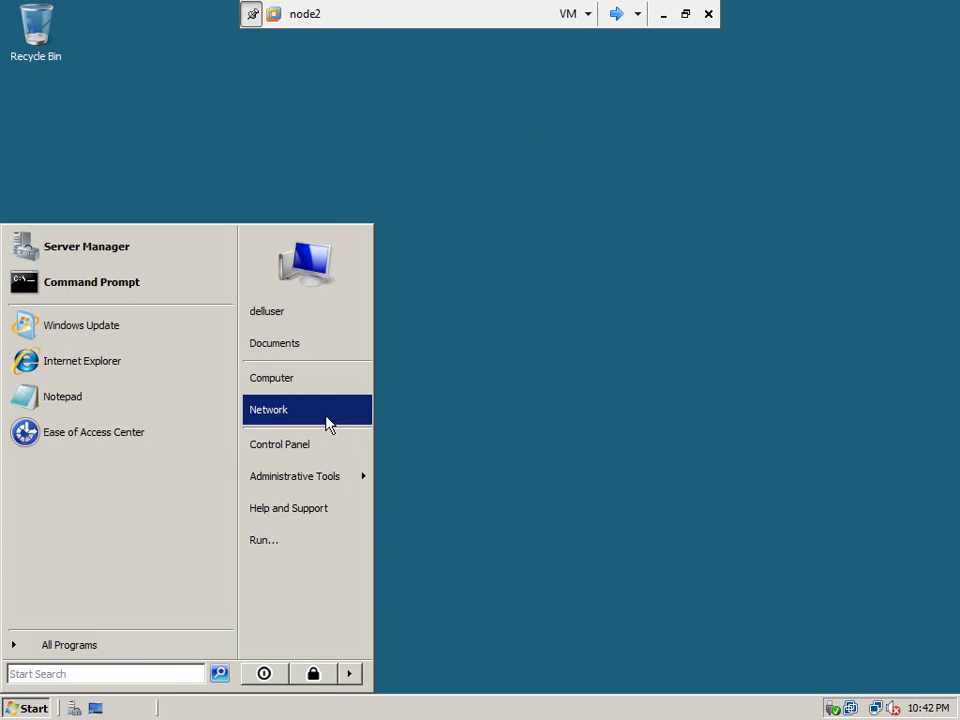
pyautogui.click(328, 424)
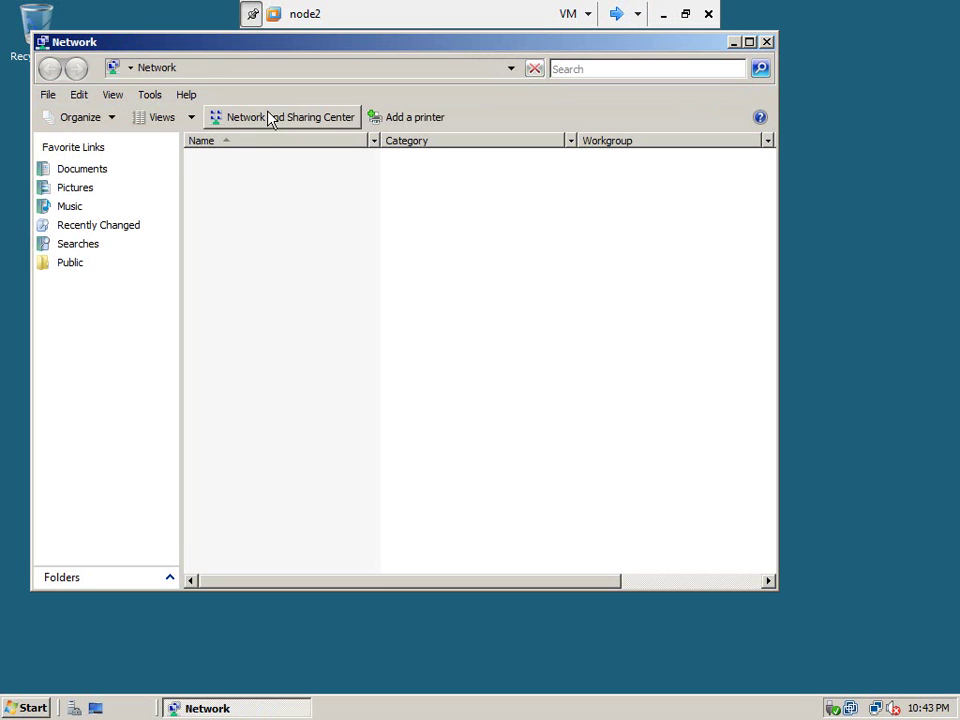
pyautogui.click(270, 118)
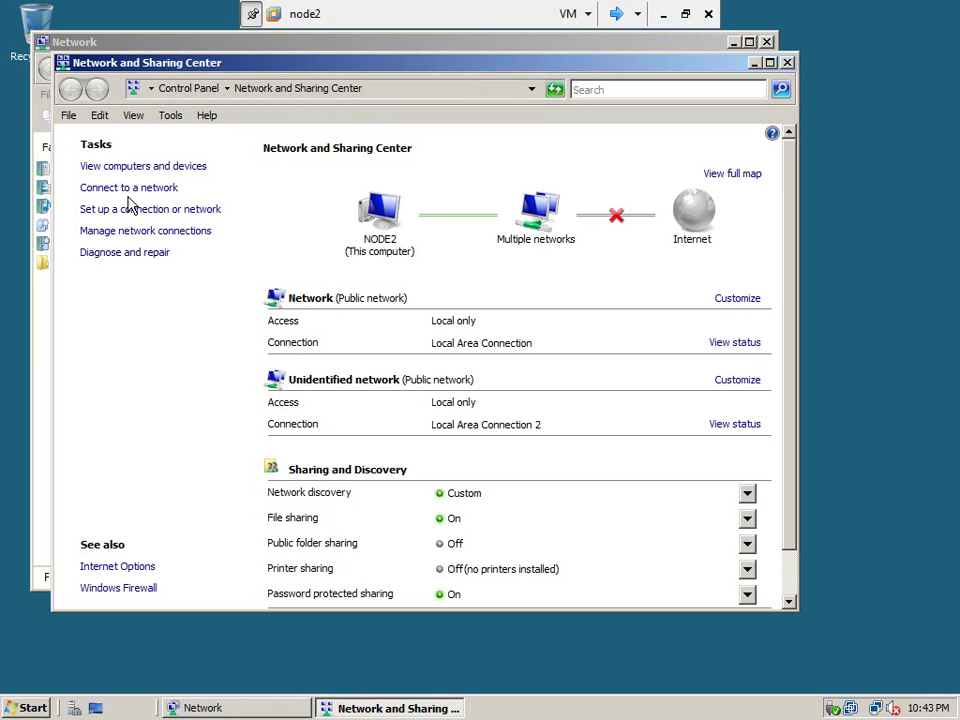
pyautogui.click(126, 231)
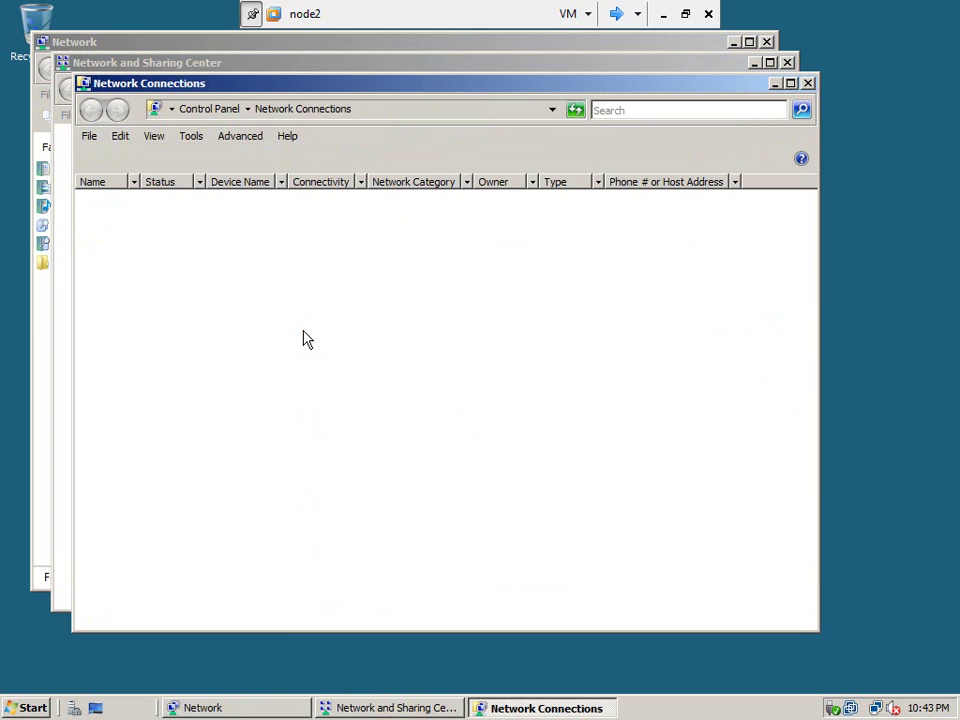
pyautogui.click(157, 255)
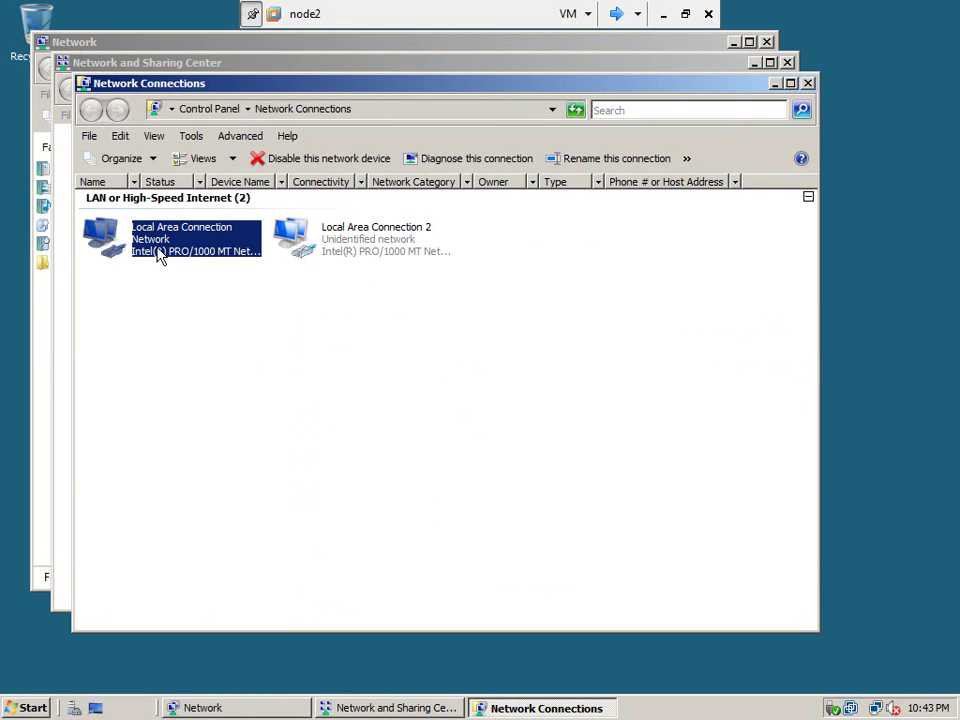
pyautogui.rightClick(157, 255)
# Open node2's IPv4 settings and enter the static IP address 192.168.1.112.
pyautogui.click(236, 398)
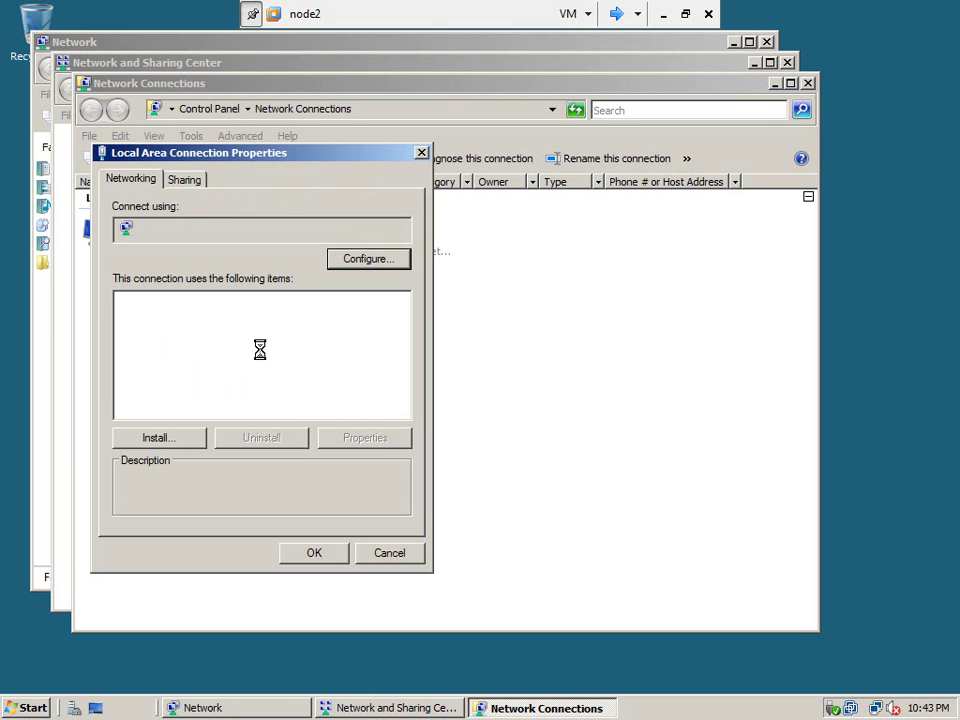
pyautogui.click(237, 364)
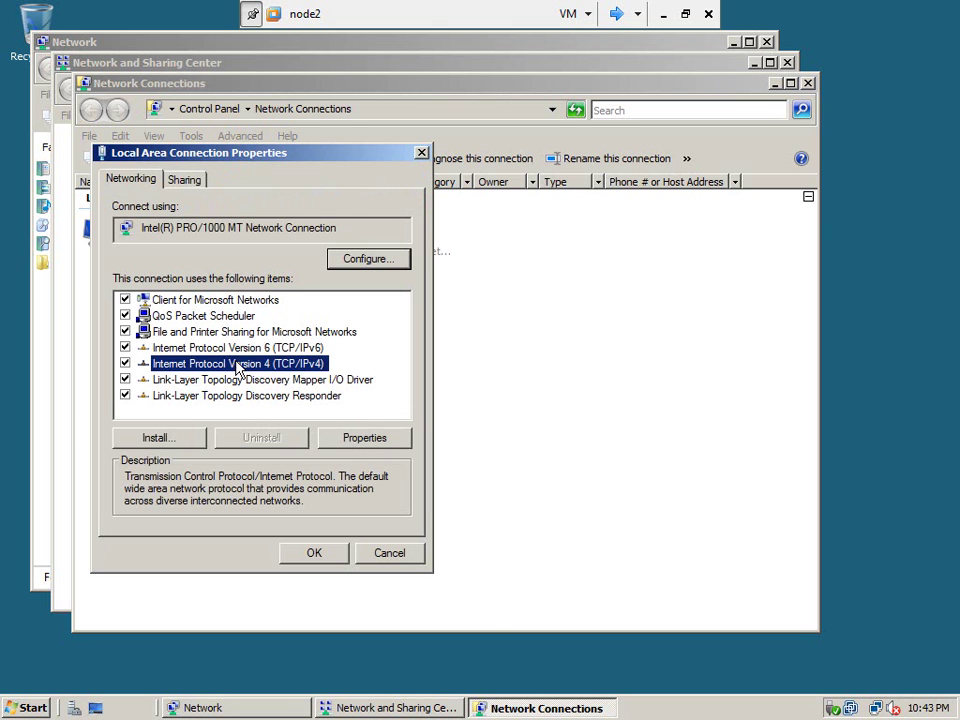
pyautogui.click(376, 439)
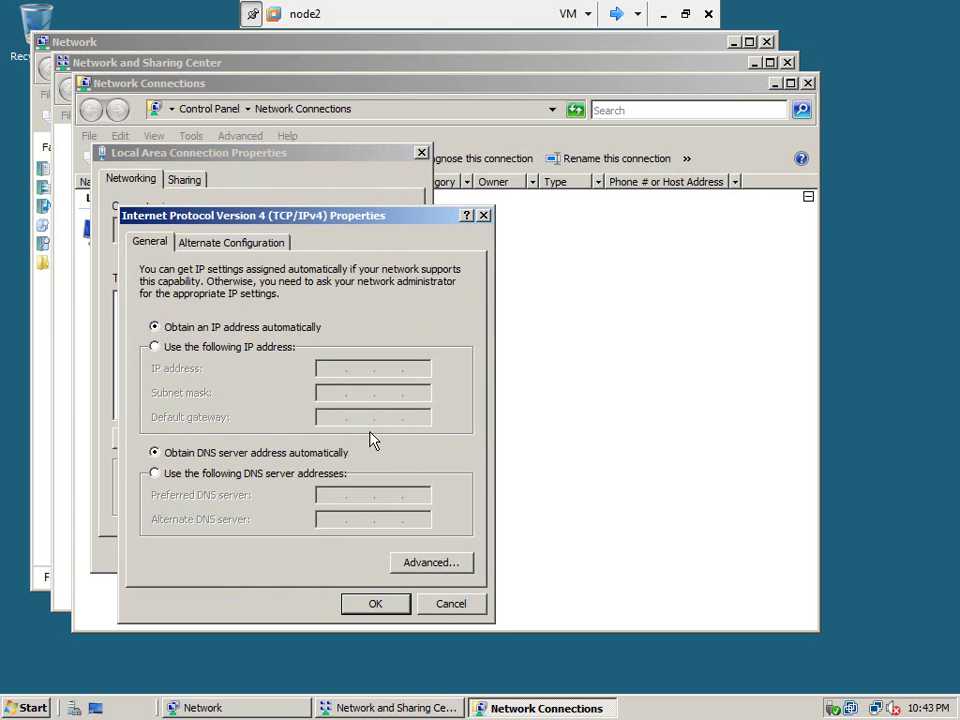
pyautogui.click(155, 347)
pyautogui.click(326, 370)
pyautogui.write('192 . 168 . ')
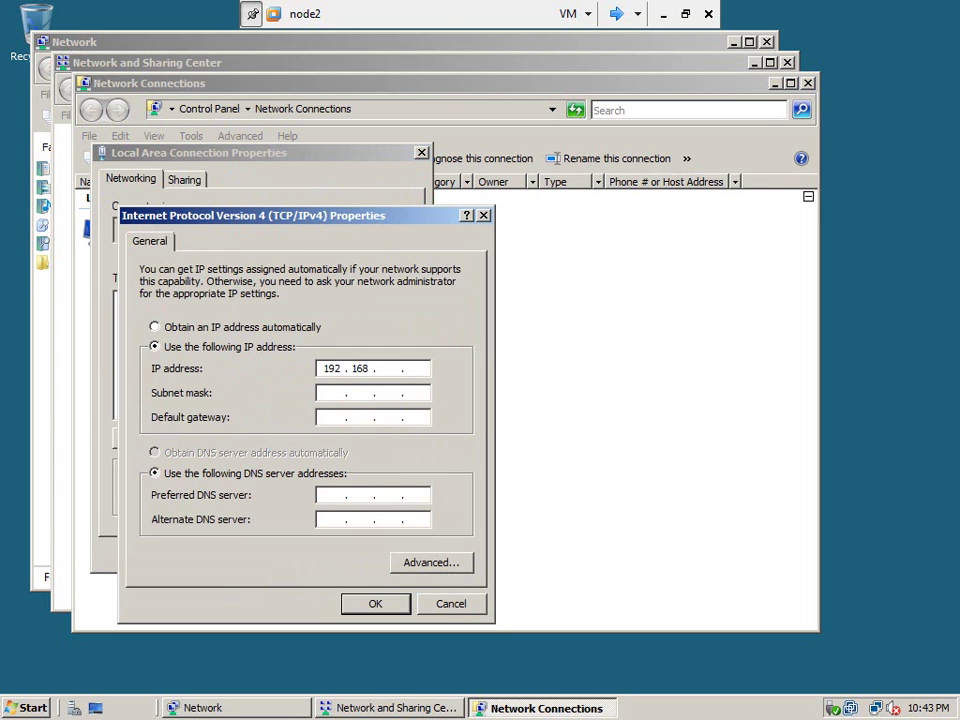
pyautogui.write('1 . 112')
# Fill in mask 255.255.255.0, gateway 192.168.1.1 and DNS 192.168.1.110, then save and close.
pyautogui.press('Tab')
pyautogui.press('Tab')
pyautogui.write('192 . 168 . 1')
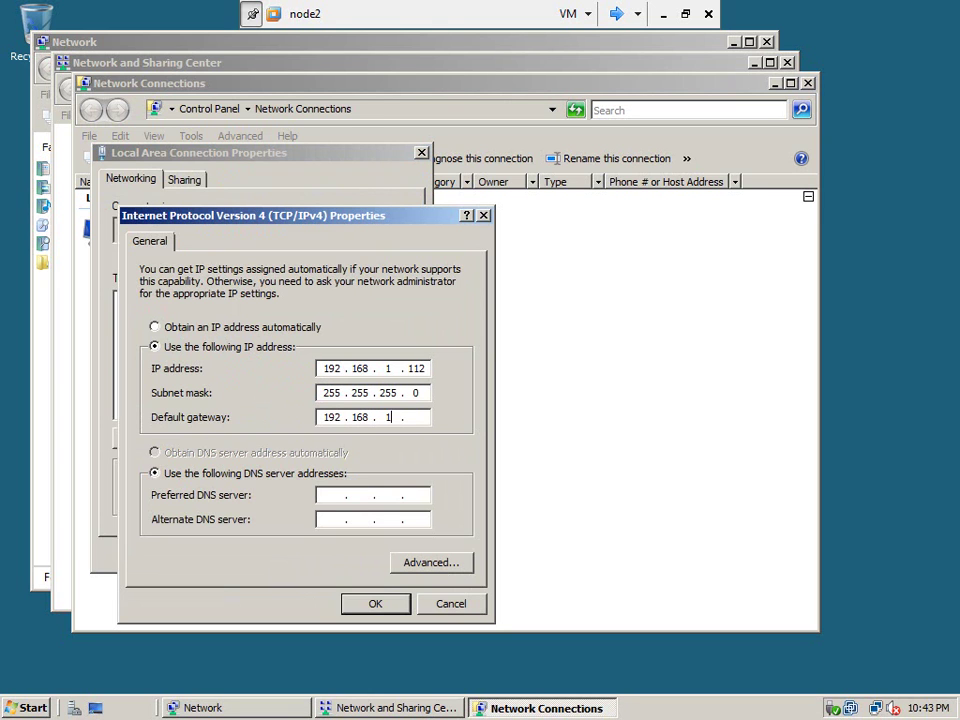
pyautogui.press('Tab')
pyautogui.press('Tab')
pyautogui.write('12')
pyautogui.press('BackSpace')
pyautogui.write('92 . 168 . 1 . 110')
pyautogui.click(375, 604)
pyautogui.click(330, 559)
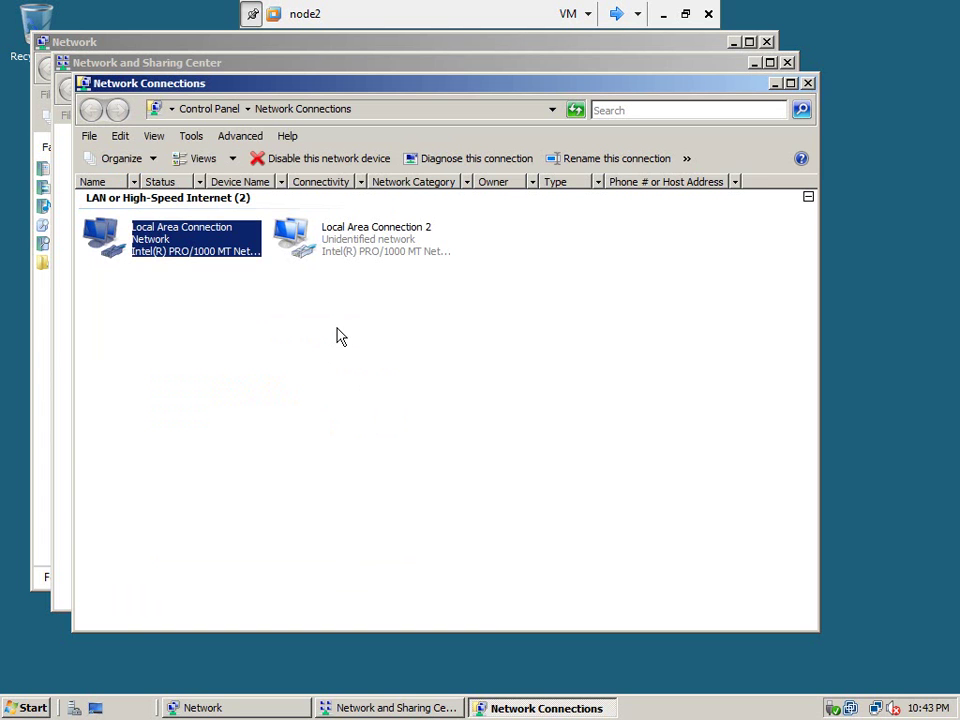
pyautogui.click(360, 254)
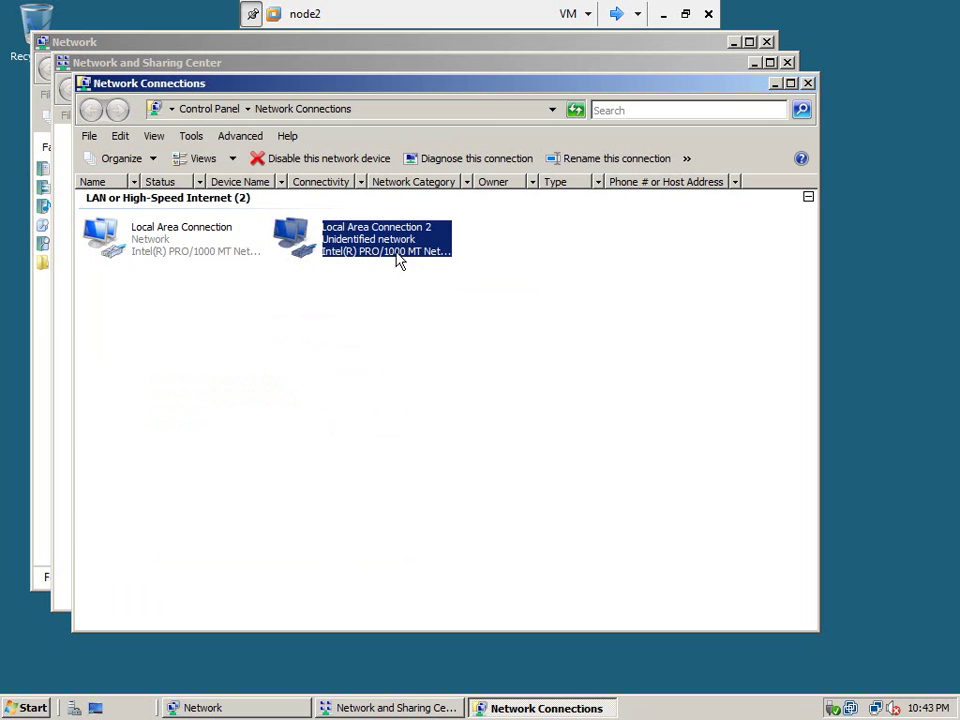
# Open Local Area Connection 2's properties, select IPv4, and take the VM out of full-screen.
pyautogui.rightClick(371, 237)
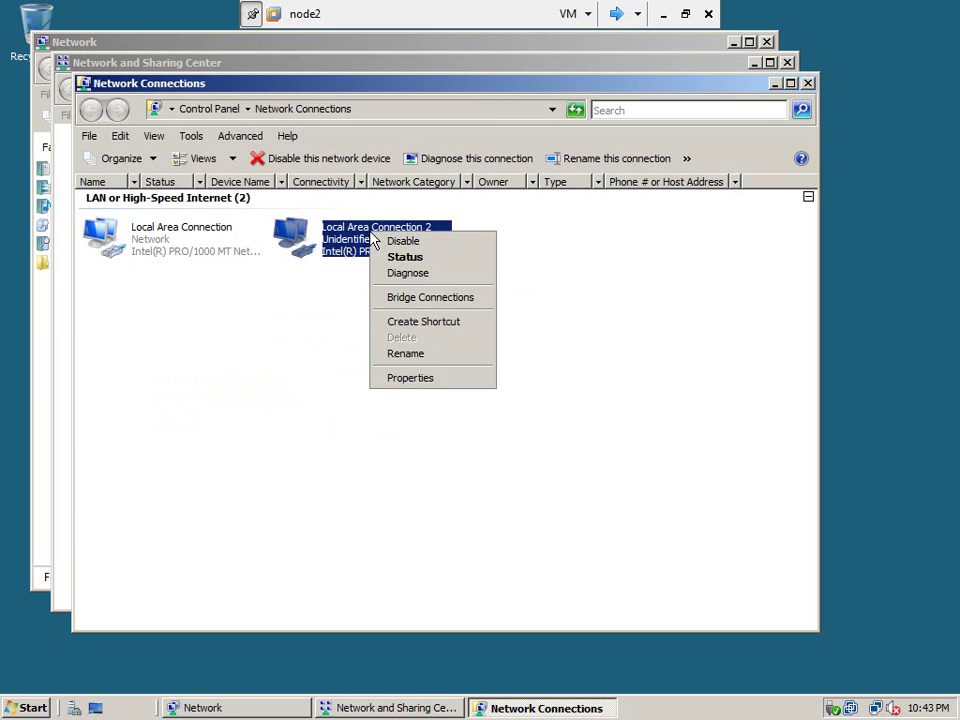
pyautogui.click(429, 378)
pyautogui.click(265, 366)
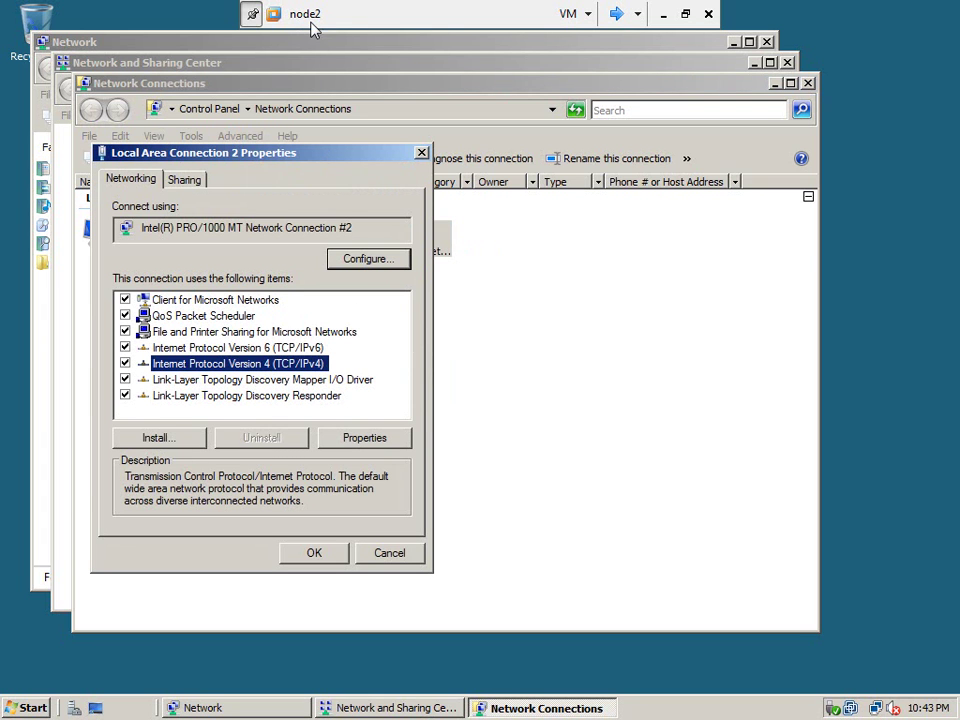
pyautogui.click(685, 14)
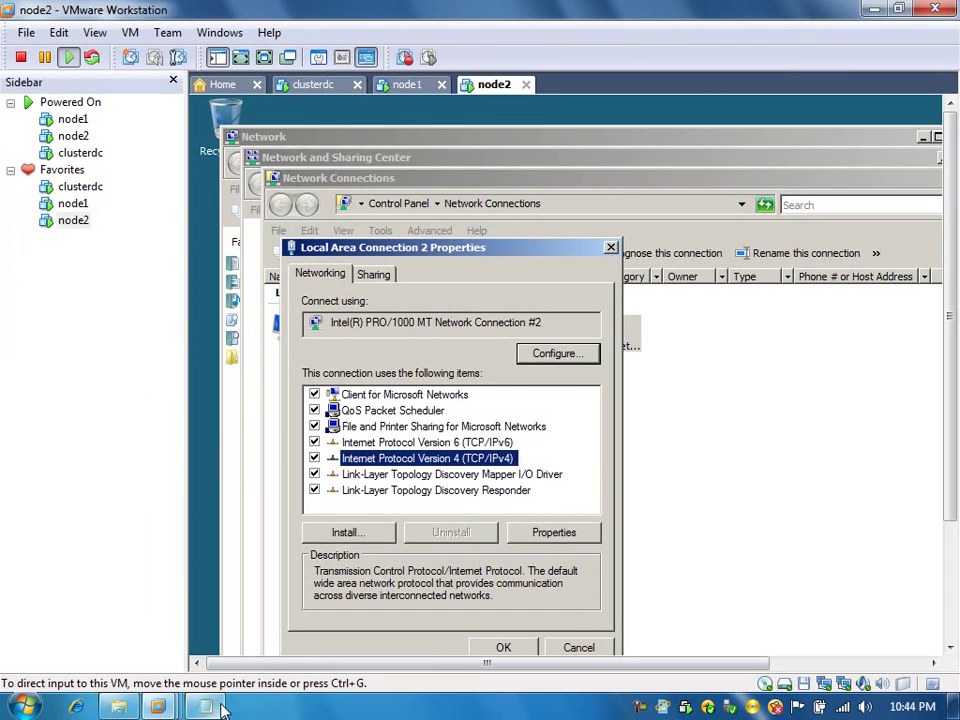
pyautogui.click(214, 708)
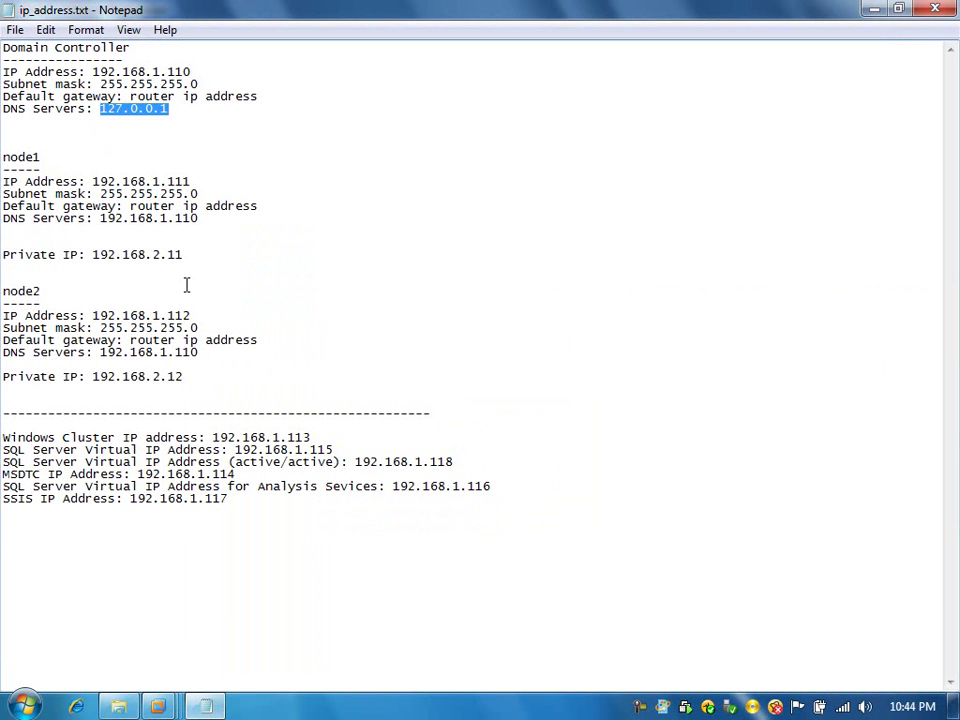
pyautogui.moveTo(187, 375); pyautogui.dragTo(162, 377)
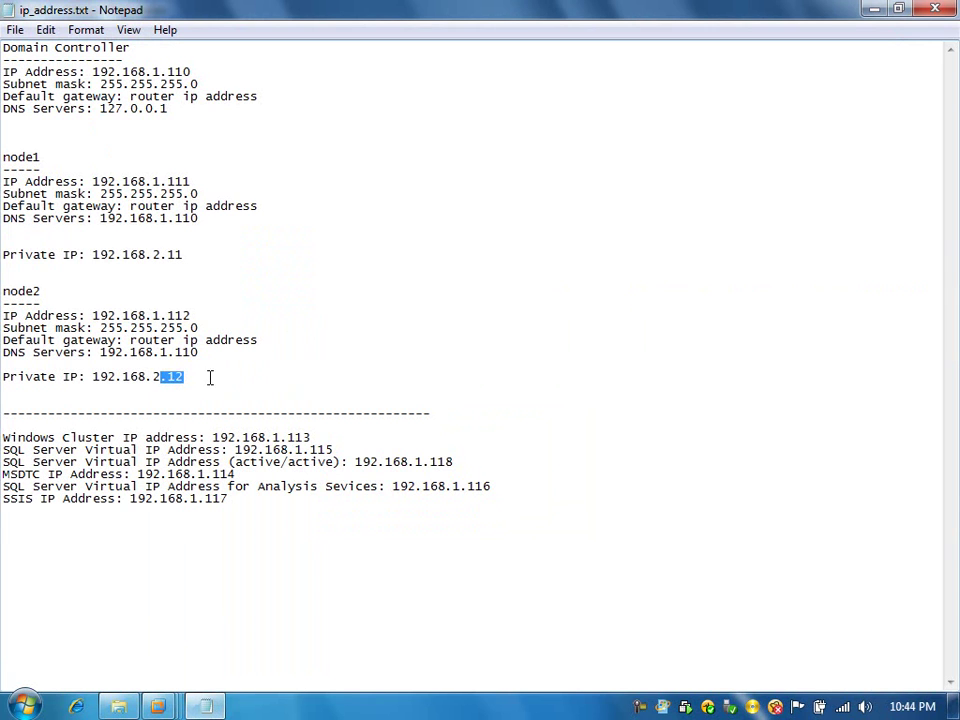
pyautogui.click(200, 377)
pyautogui.moveTo(185, 254); pyautogui.dragTo(152, 254)
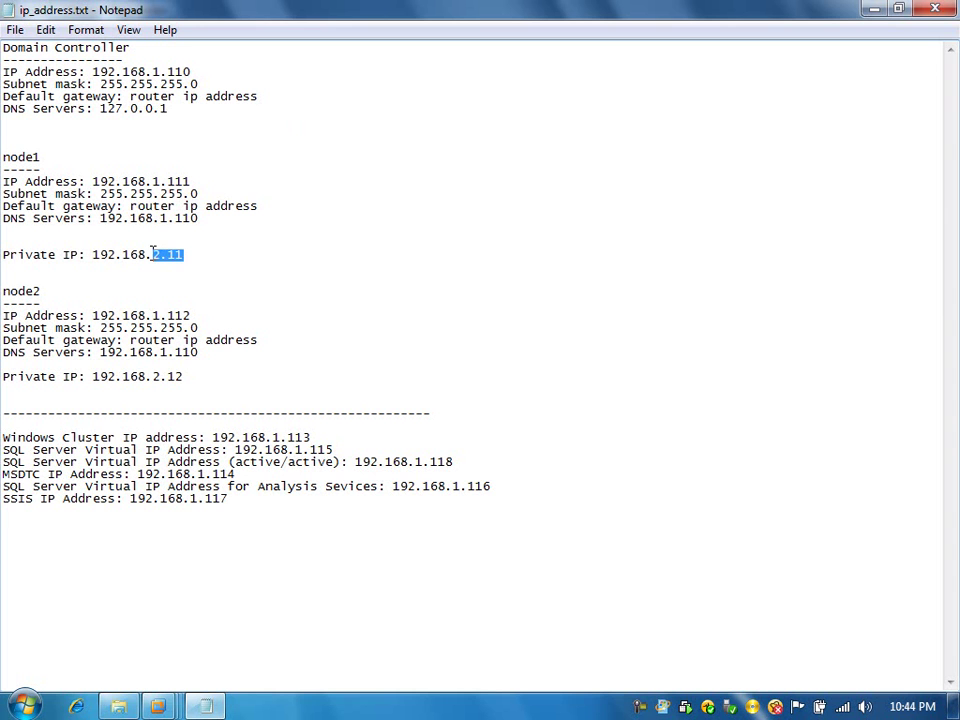
pyautogui.moveTo(162, 707)
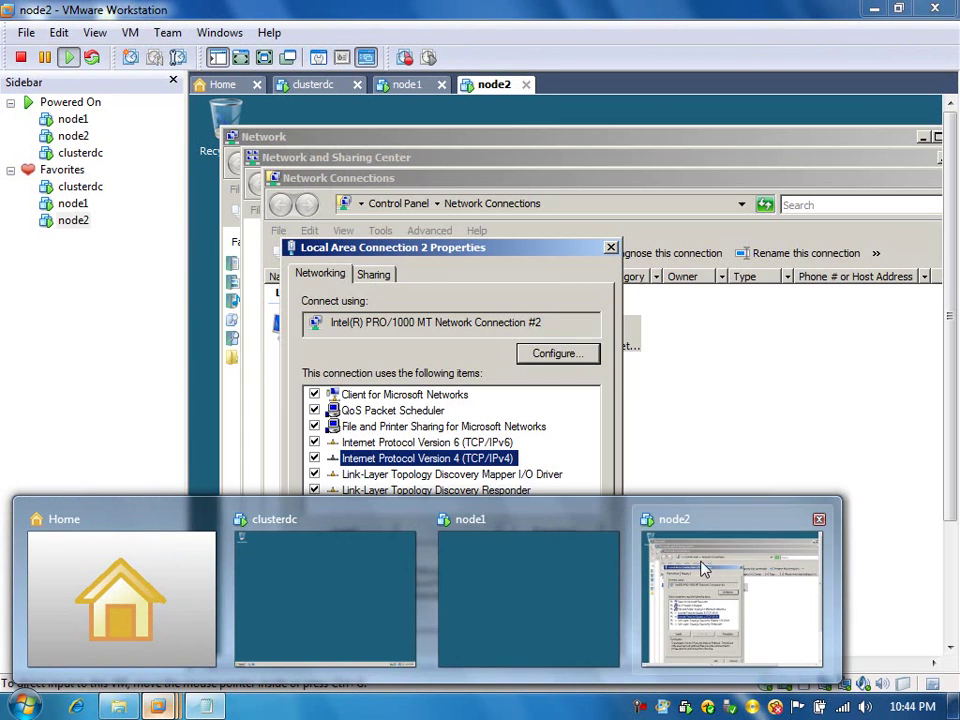
# Set Local Area Connection 2 to static IP 192.168.2.12 with mask 255.255.255.0 and save.
pyautogui.click(718, 568)
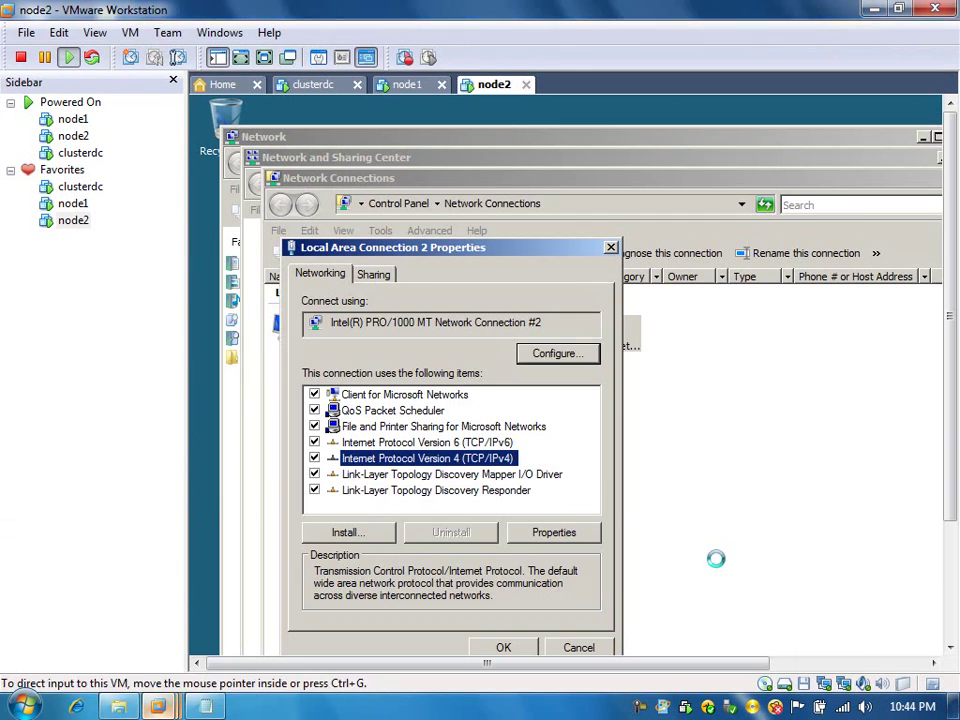
pyautogui.click(553, 533)
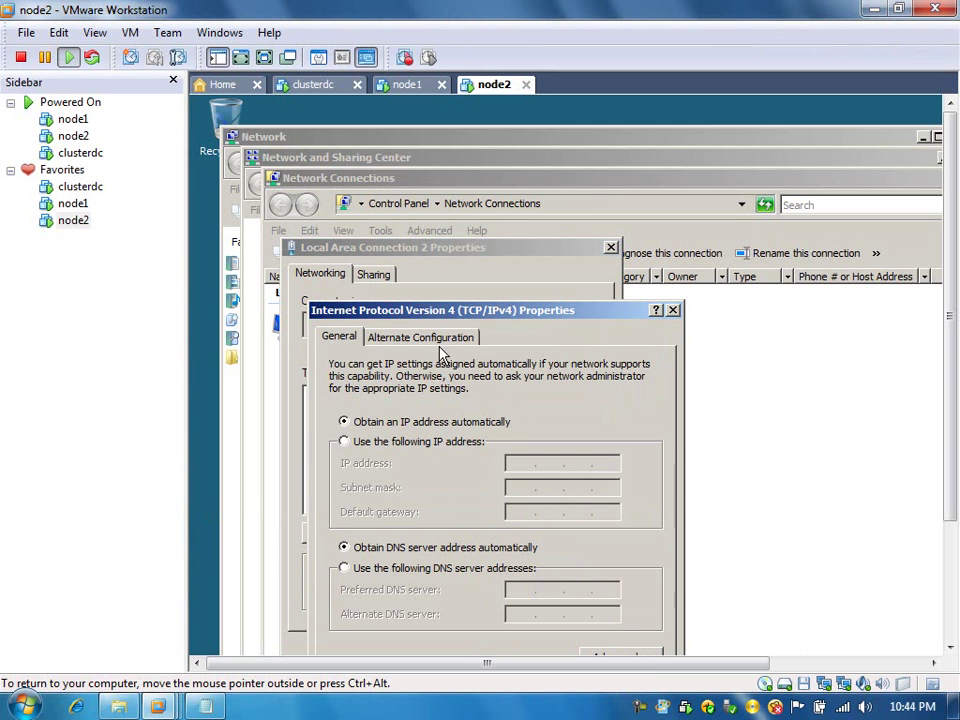
pyautogui.click(345, 442)
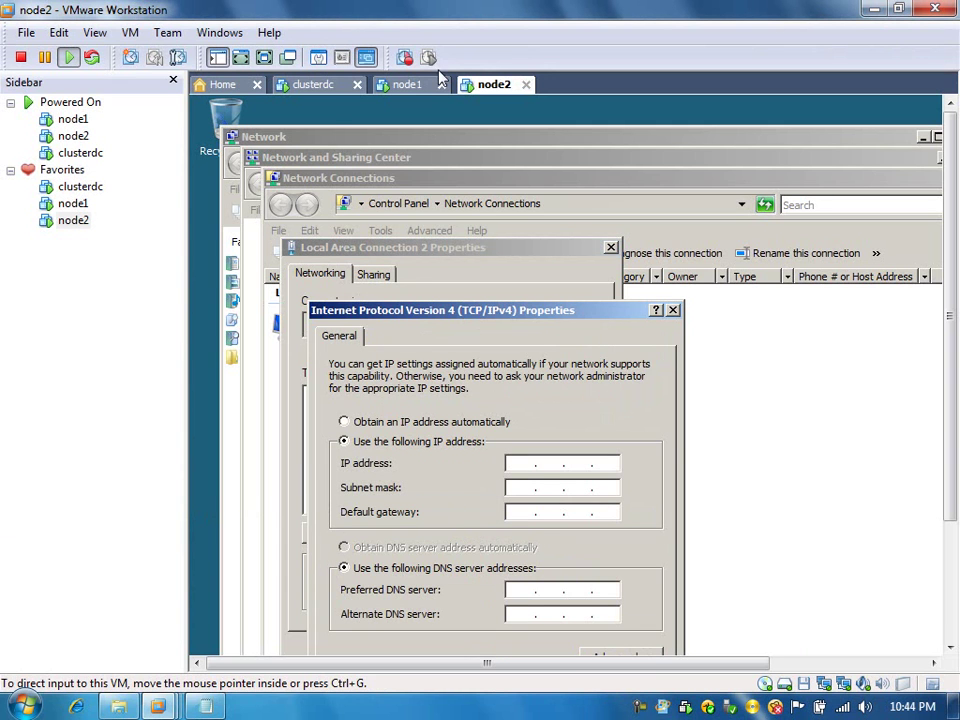
pyautogui.click(218, 57)
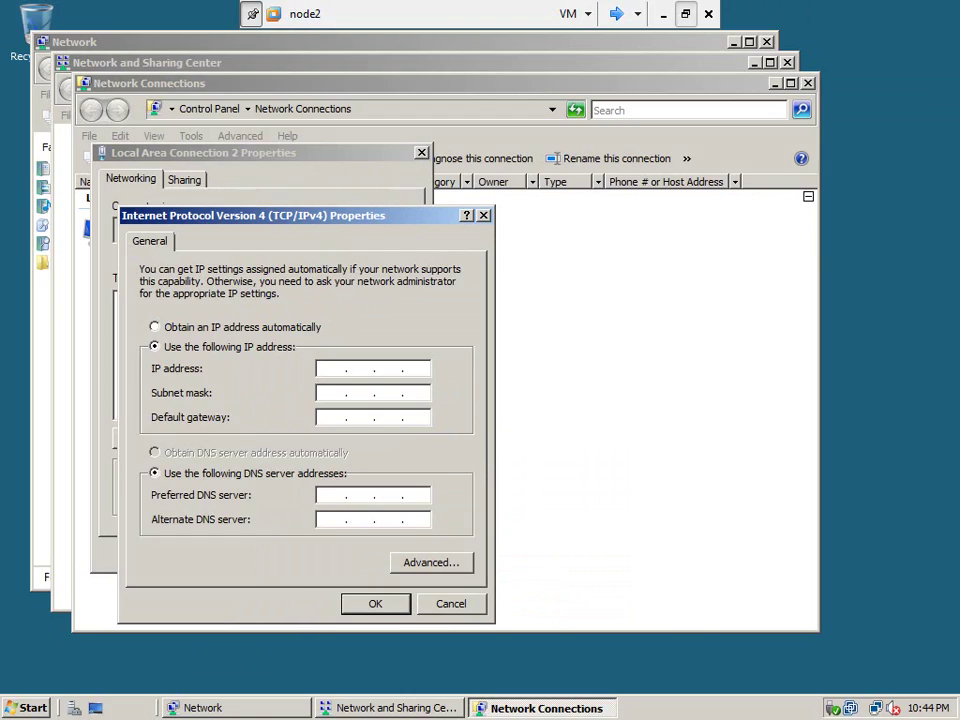
pyautogui.click(330, 368)
pyautogui.write('192.168.')
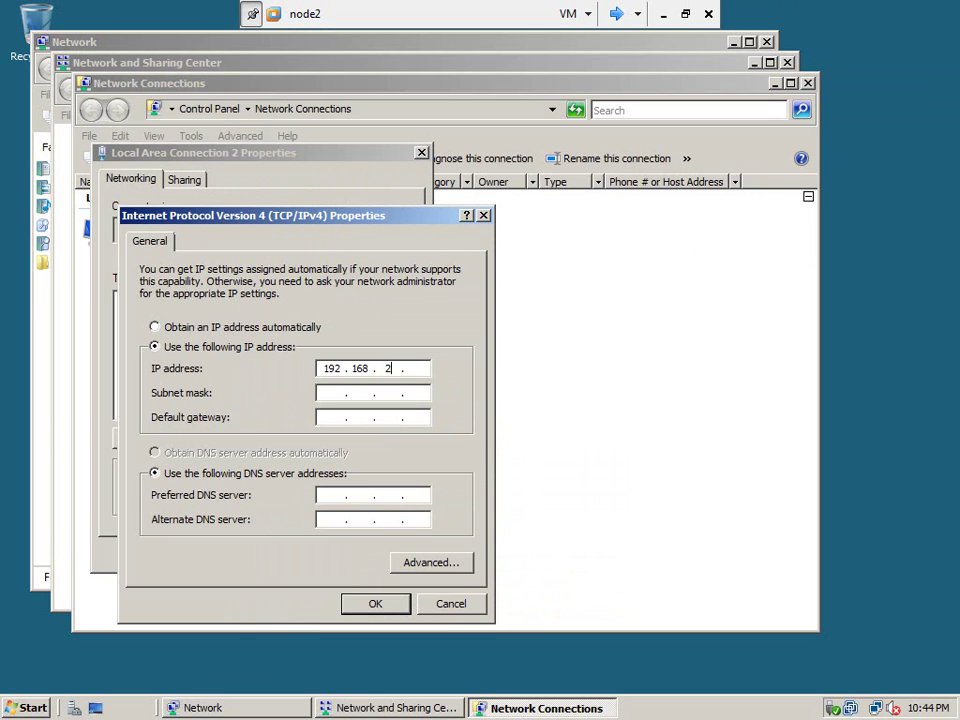
pyautogui.write('2.12')
pyautogui.click(329, 392)
pyautogui.click(373, 606)
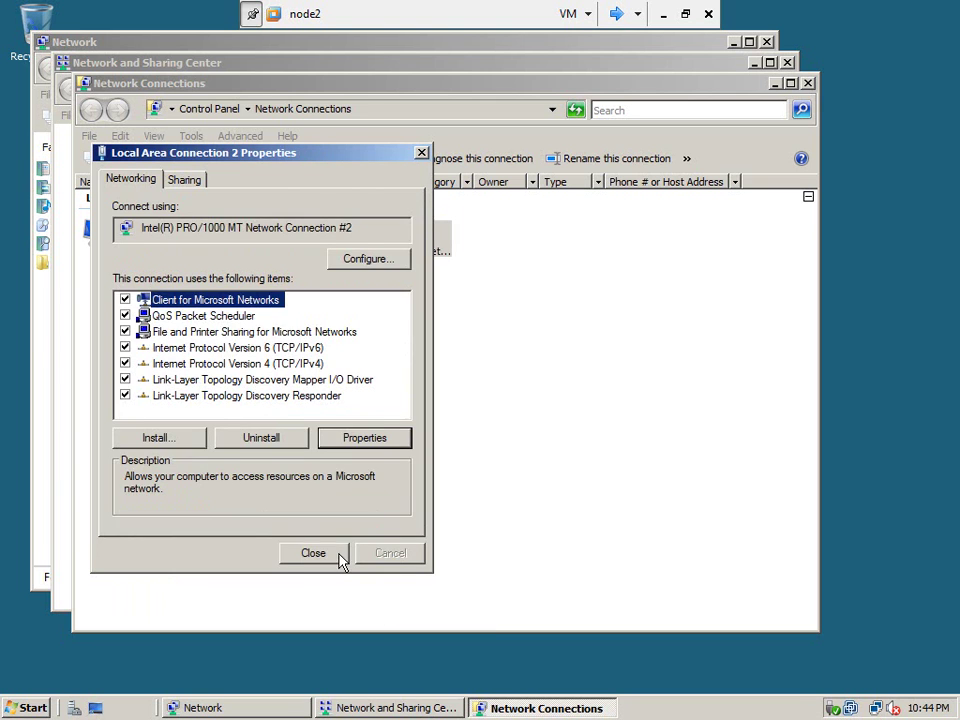
pyautogui.click(333, 554)
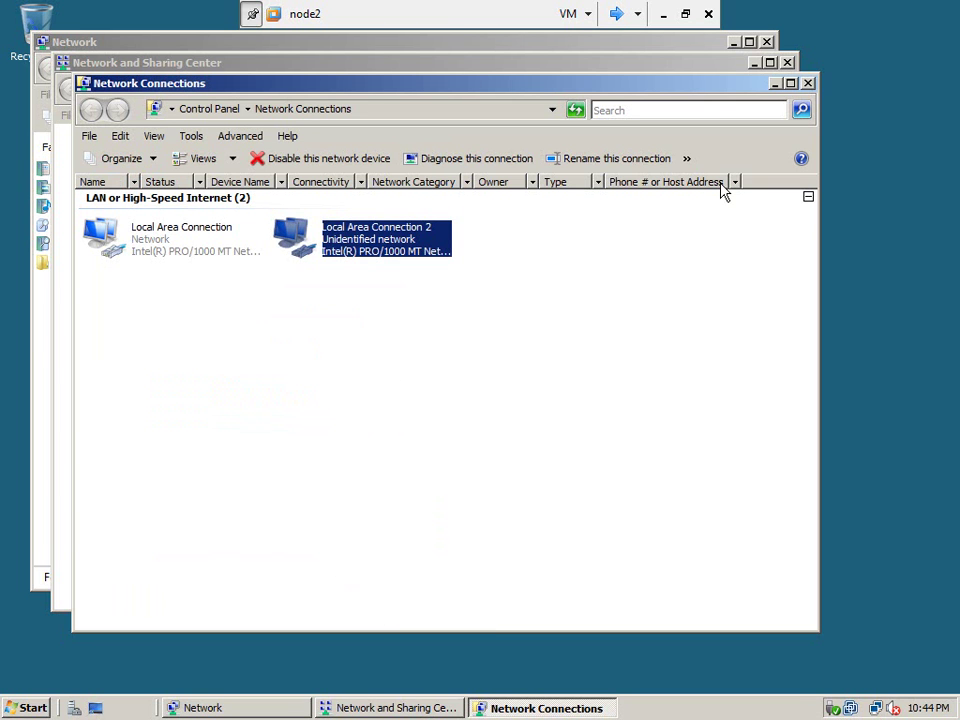
# Close the three network windows and open node2's System properties from Computer.
pyautogui.click(810, 87)
pyautogui.click(786, 63)
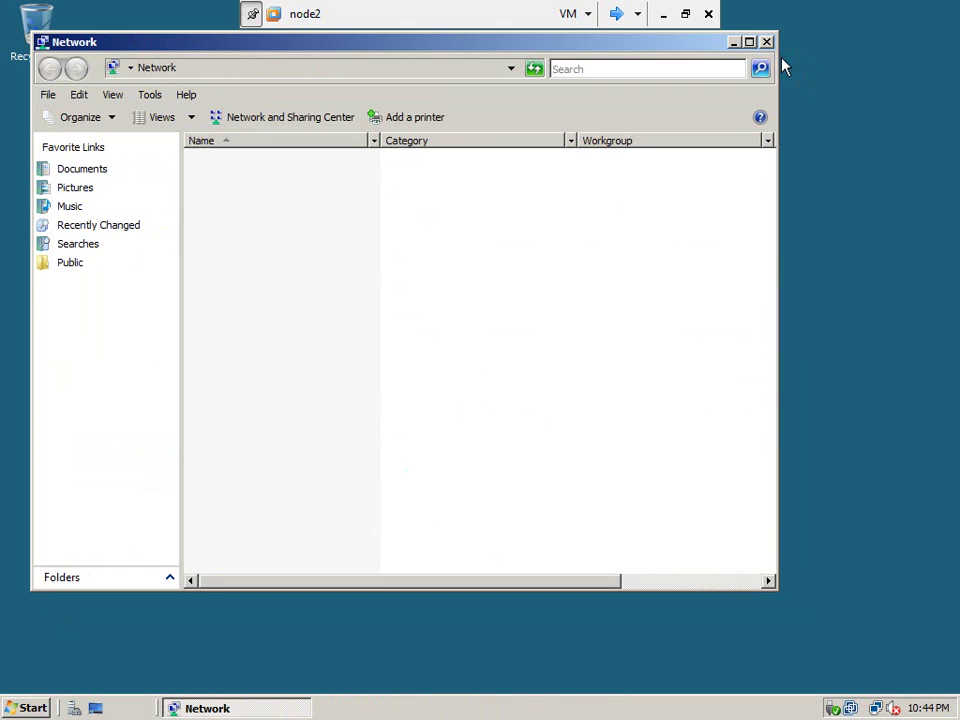
pyautogui.click(767, 43)
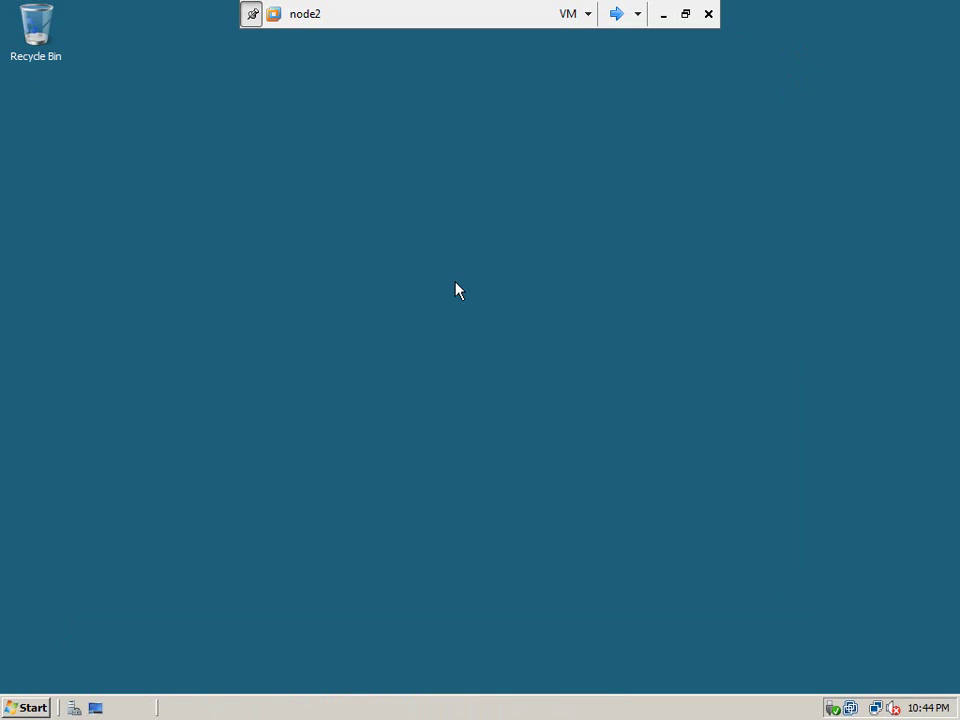
pyautogui.click(30, 707)
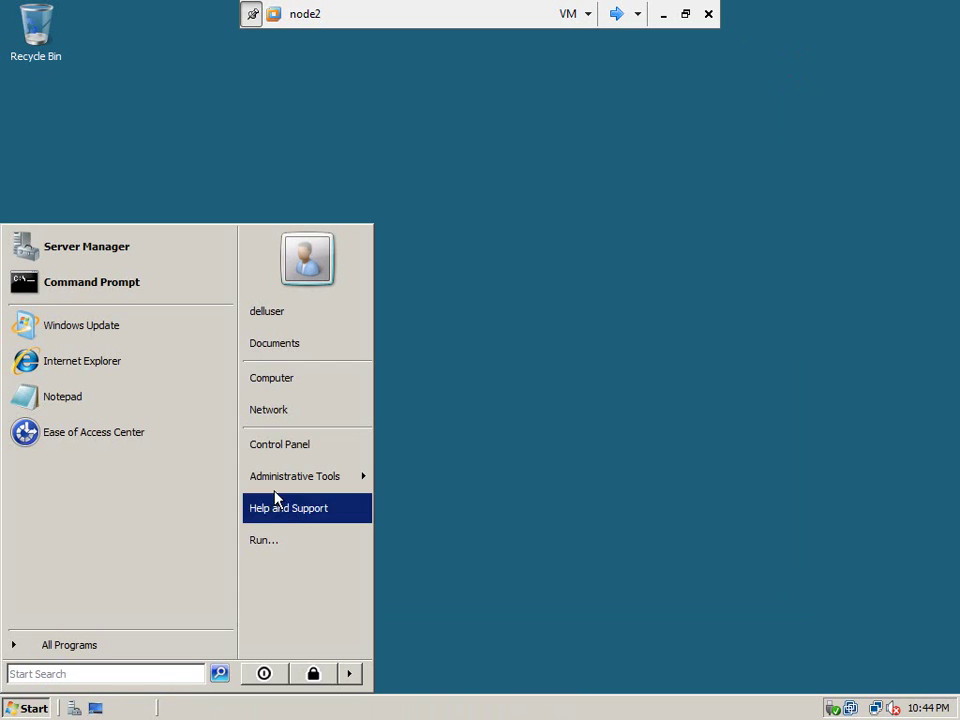
pyautogui.rightClick(303, 382)
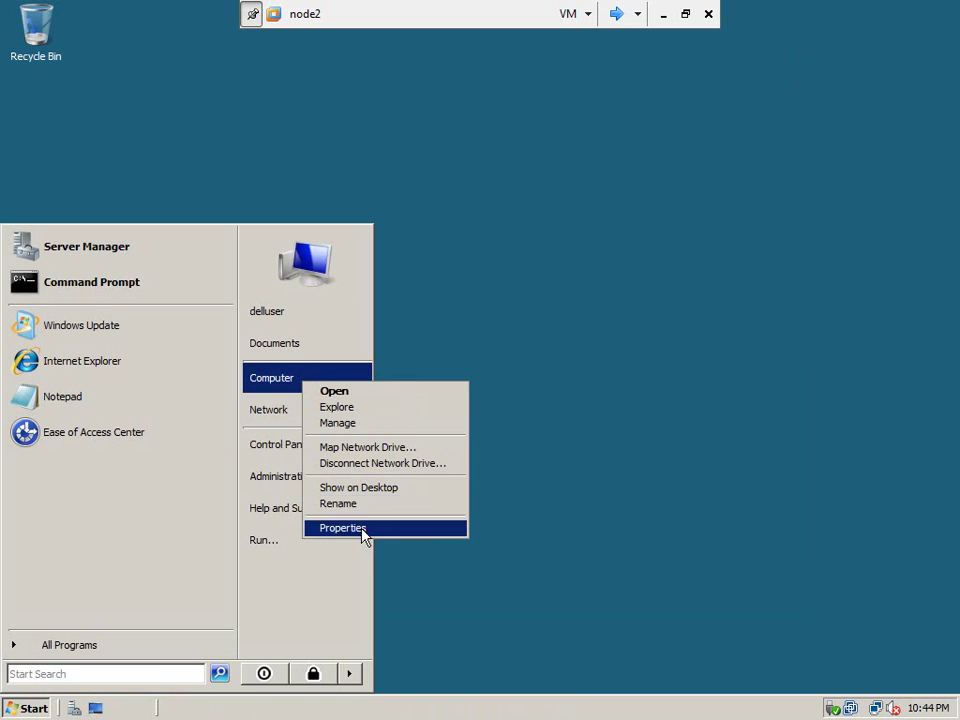
pyautogui.click(364, 537)
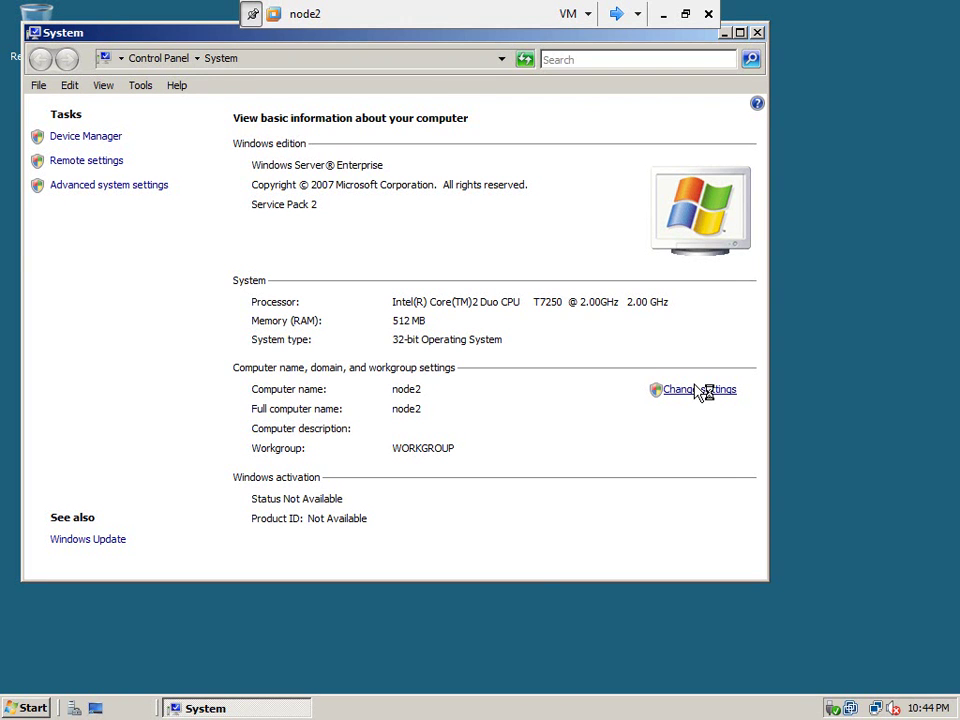
# Change node2's membership to the domain metamanager.local.
pyautogui.click(700, 390)
pyautogui.click(485, 391)
pyautogui.click(202, 416)
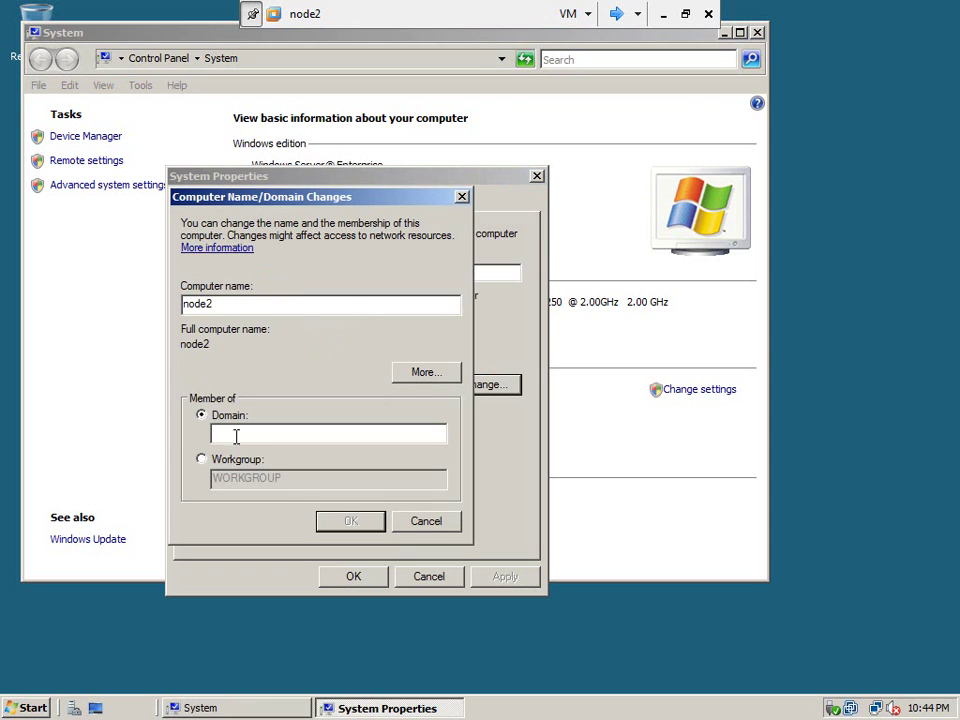
pyautogui.write('metamanager.local')
pyautogui.click(349, 521)
# Authenticate the join with the domain admin account's user name and password.
pyautogui.click(321, 347)
pyautogui.write('cluadm')
pyautogui.press('Tab')
pyautogui.write('•••••••••')
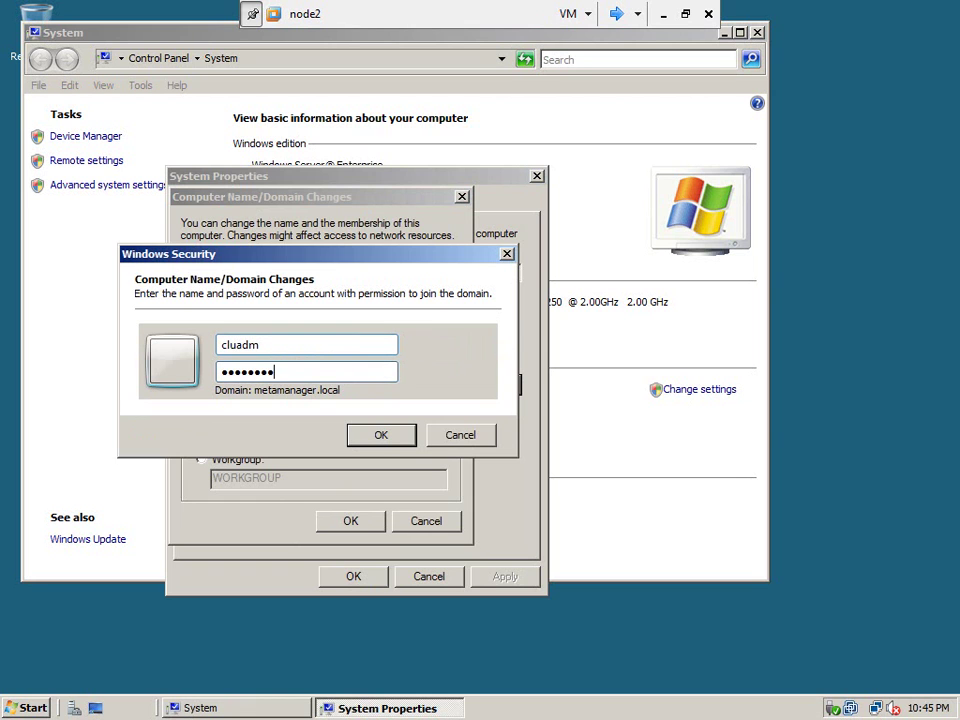
pyautogui.click(381, 433)
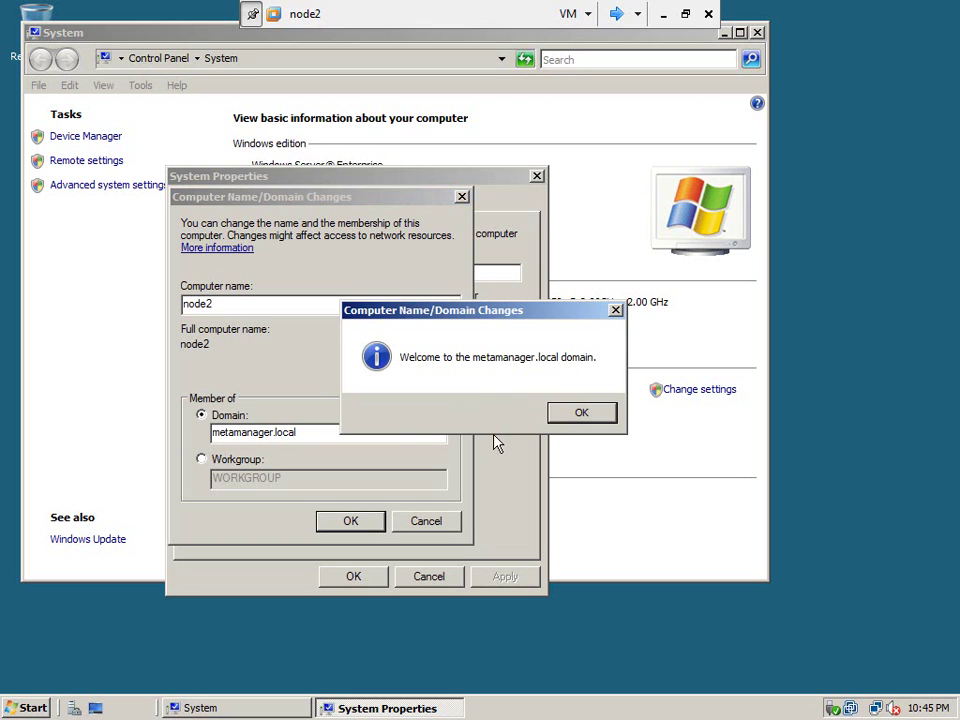
# Acknowledge the welcome and restart notices, then restart node2 now.
pyautogui.click(577, 414)
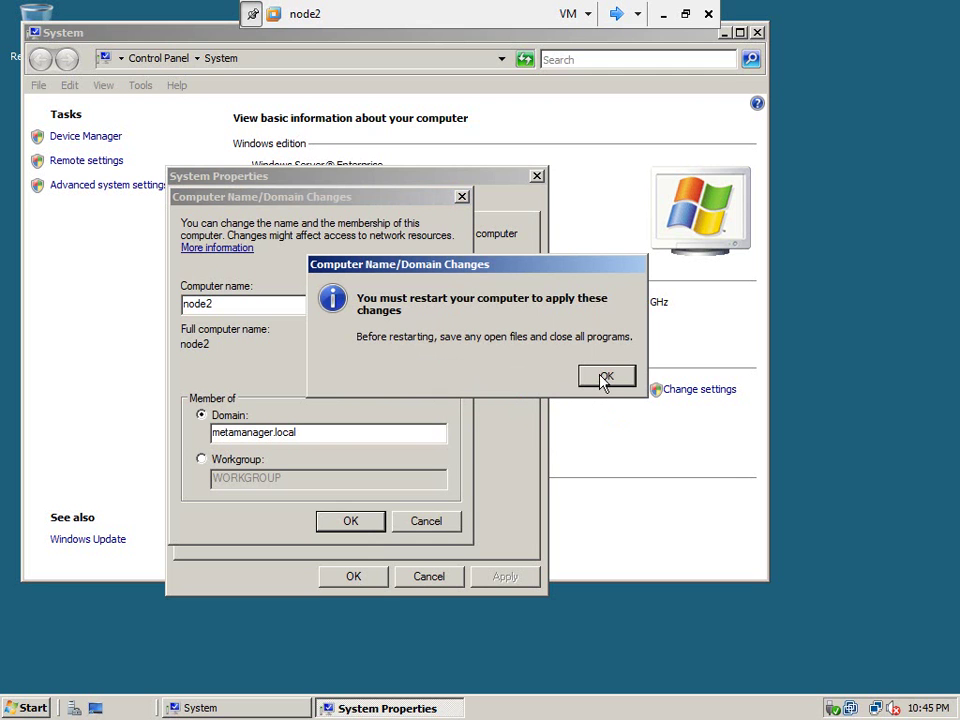
pyautogui.click(604, 377)
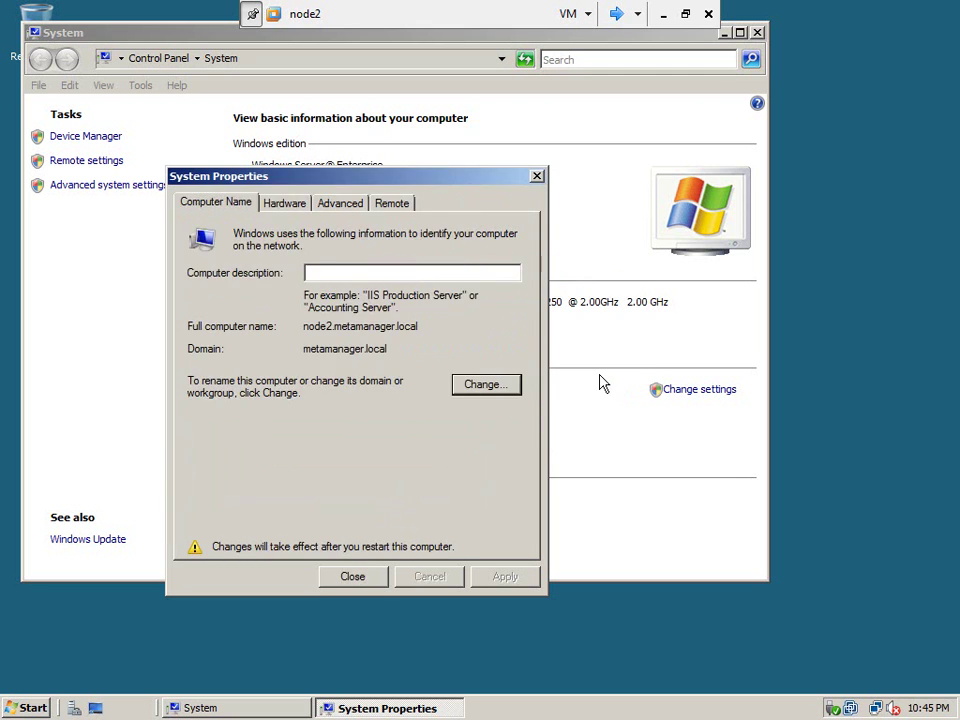
pyautogui.click(362, 580)
pyautogui.click(497, 380)
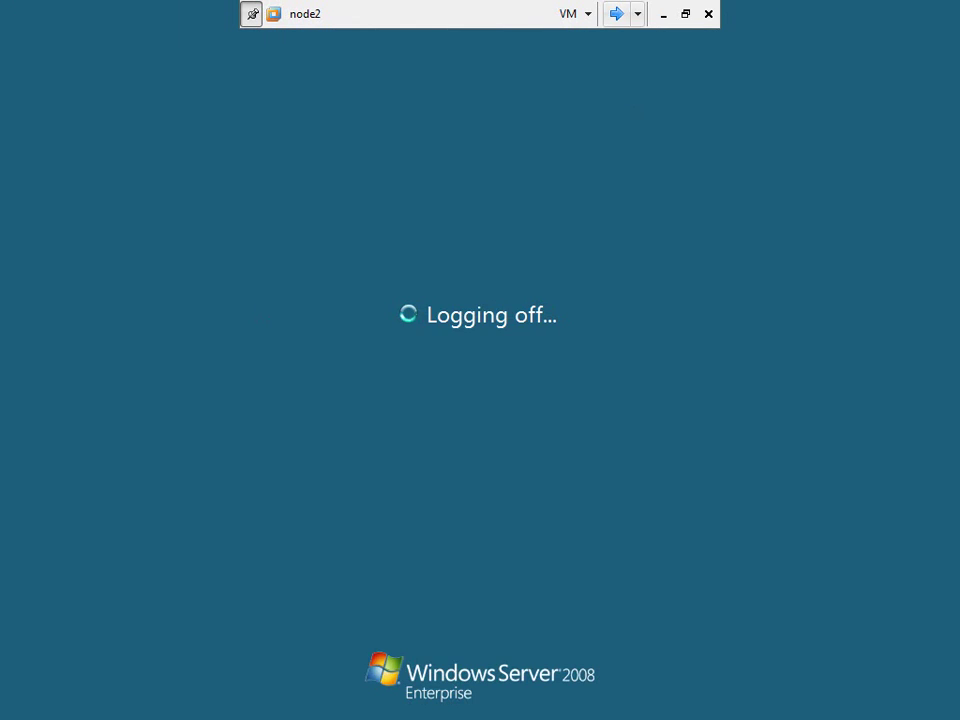
# Switch to node1, send Ctrl+Alt+Del, and log on with the account password.
pyautogui.click(616, 13)
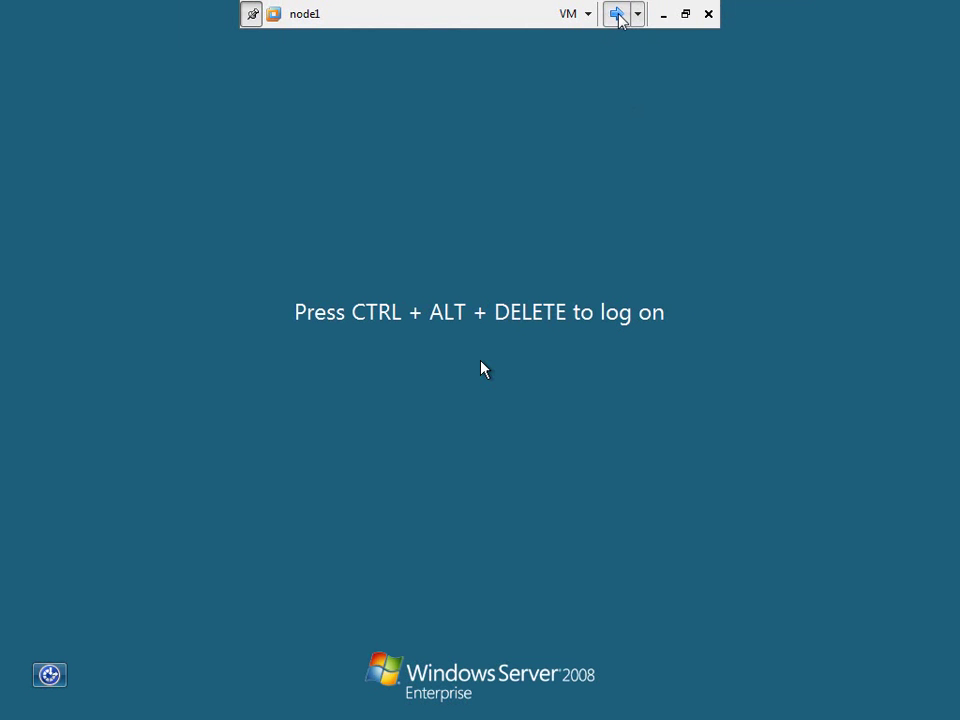
pyautogui.click(578, 14)
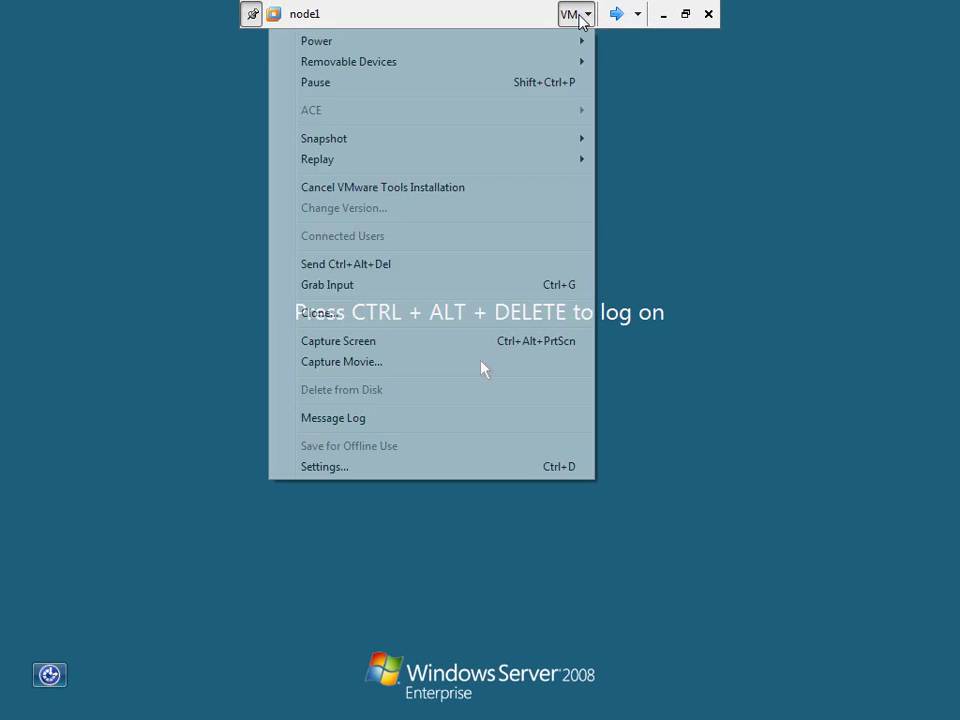
pyautogui.click(392, 272)
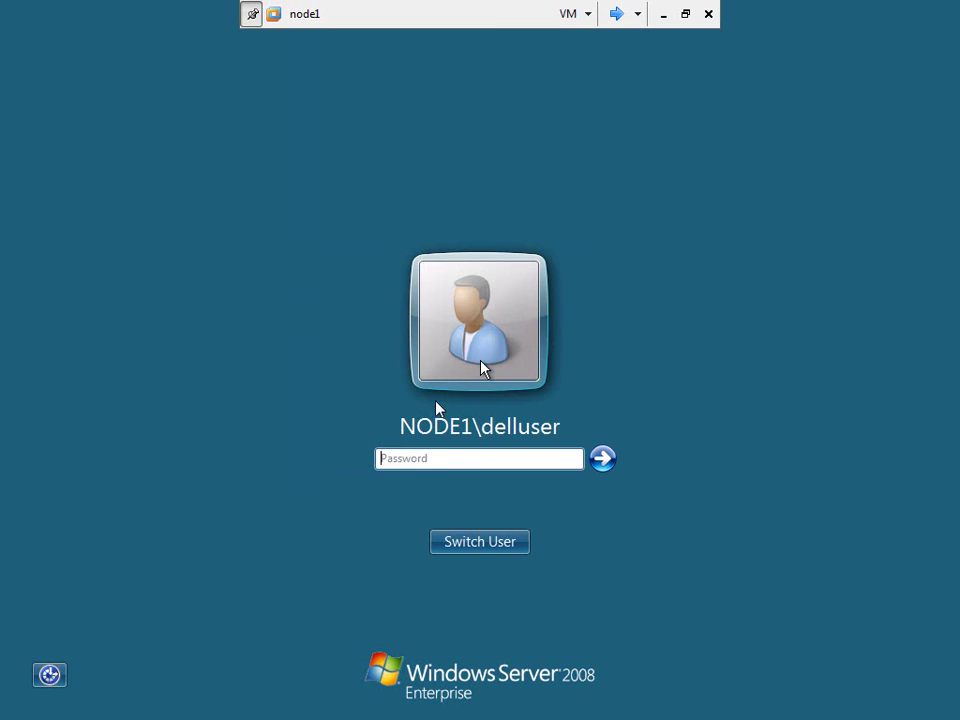
pyautogui.click(442, 459)
pyautogui.write('•••••••••')
pyautogui.press('Return')
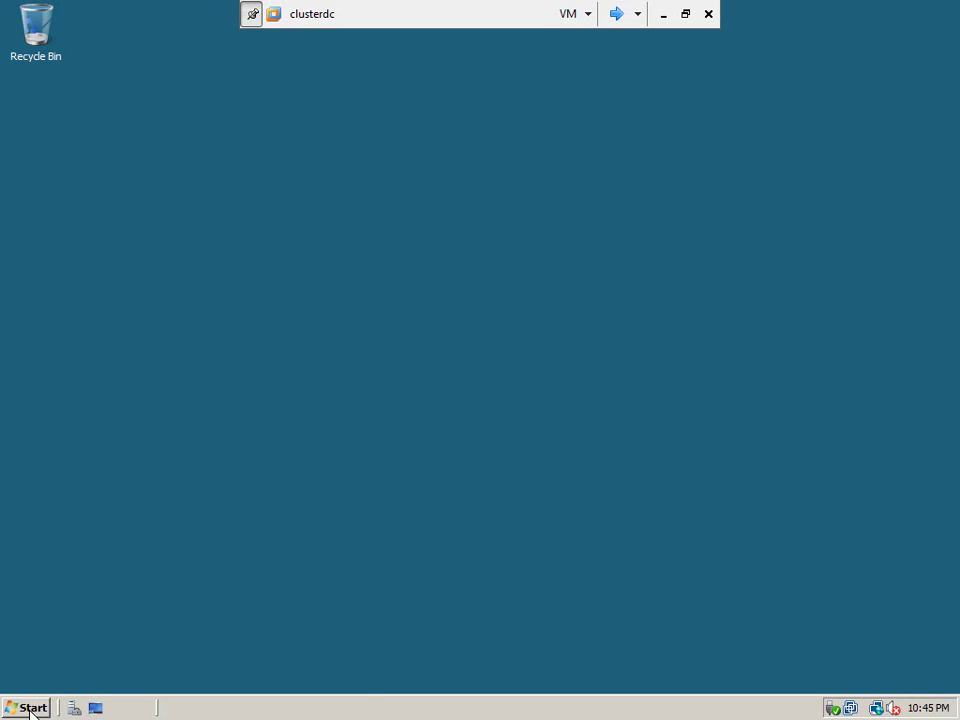
# Open a command prompt on clusterdc from Run using cmd.
pyautogui.click(26, 707)
pyautogui.click(264, 540)
pyautogui.write('cmd')
pyautogui.press('Return')
# Ping 192.168.1.111, 192.168.1.110 and 192.168.1.112, each replying with 0% loss.
pyautogui.write('ping 192.168')
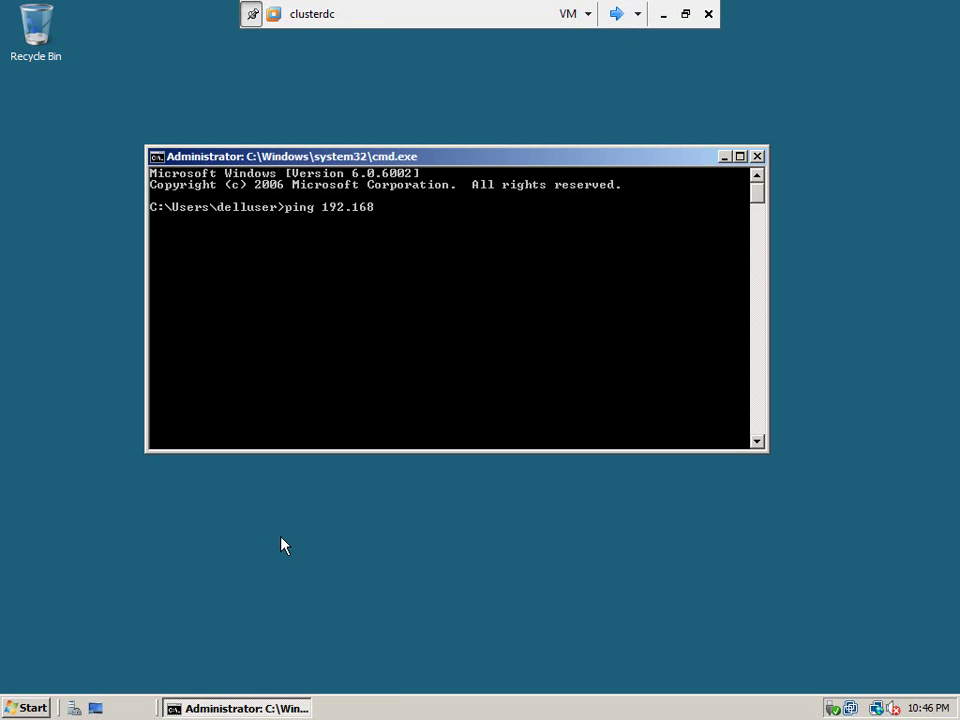
pyautogui.write('.1.111')
pyautogui.press('Return')
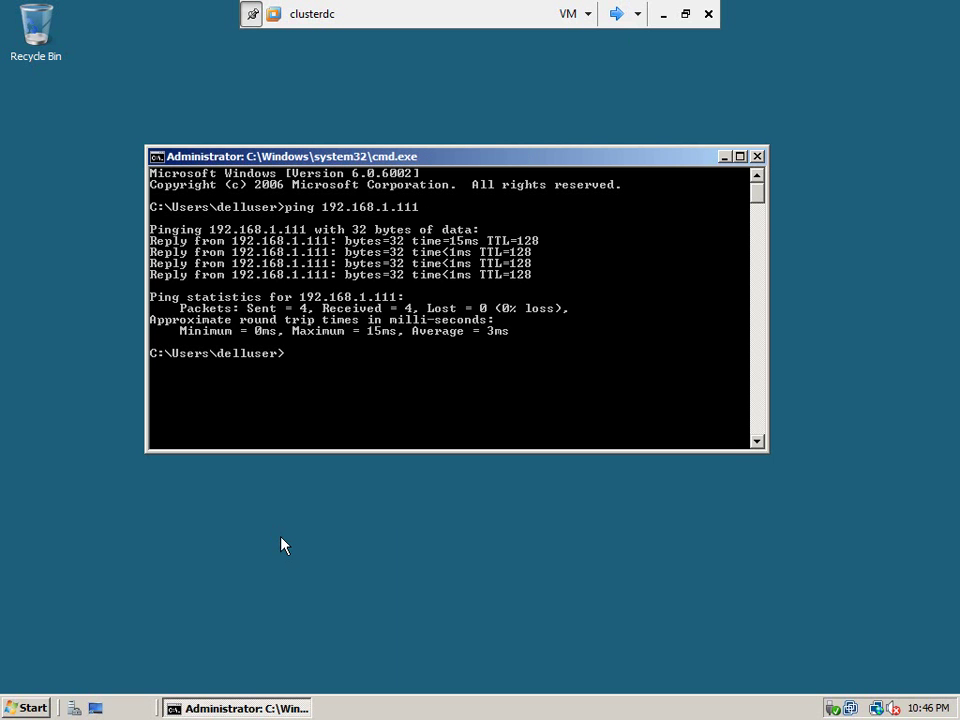
pyautogui.press('Up')
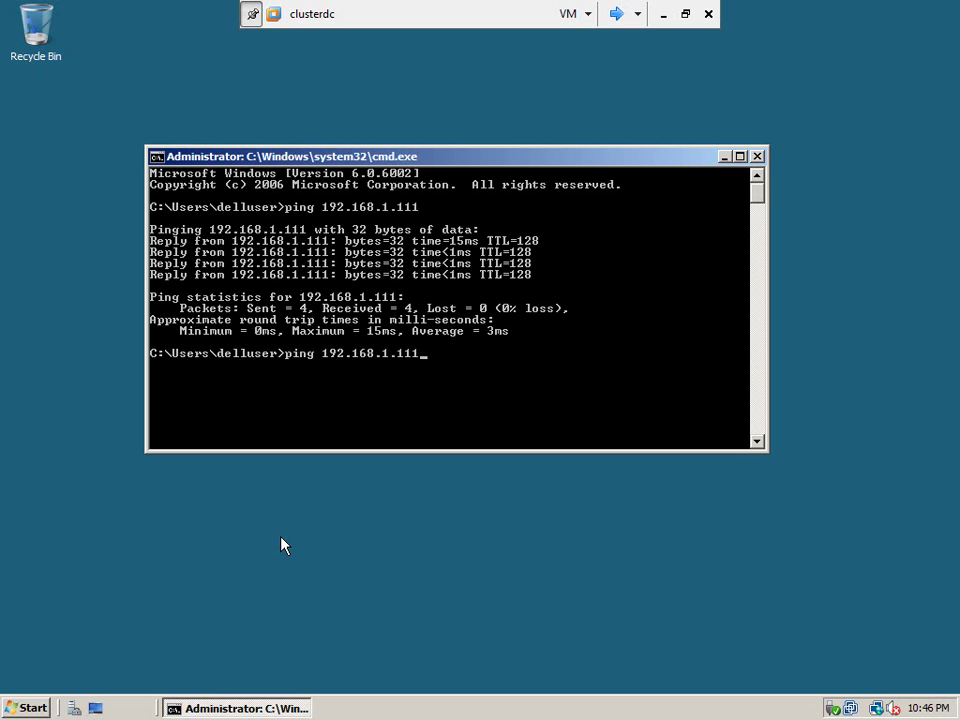
pyautogui.write('0')
pyautogui.press('Return')
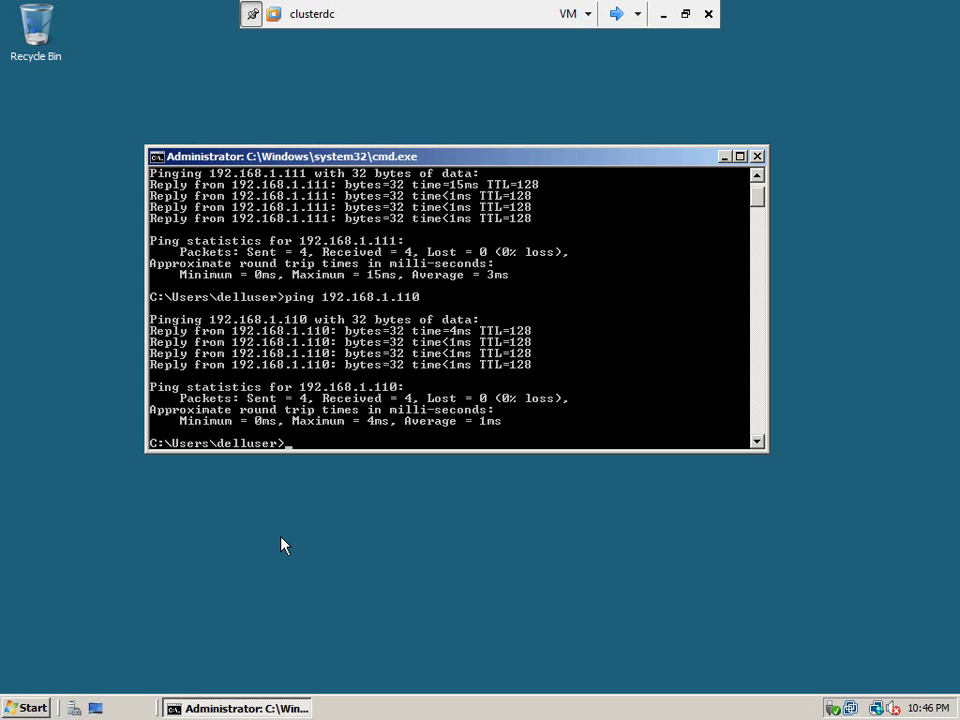
pyautogui.press('Up')
pyautogui.press('BackSpace')
pyautogui.write('2.168.1.11')
pyautogui.press('Return')
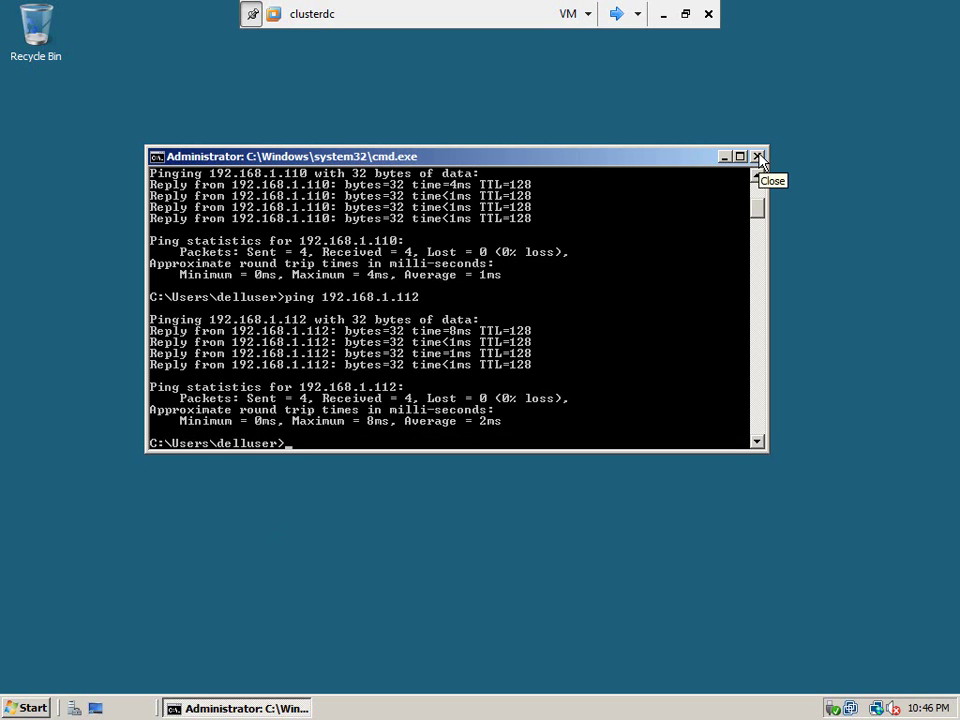
# Close clusterdc's command prompt and switch the console to node1.
pyautogui.click(758, 160)
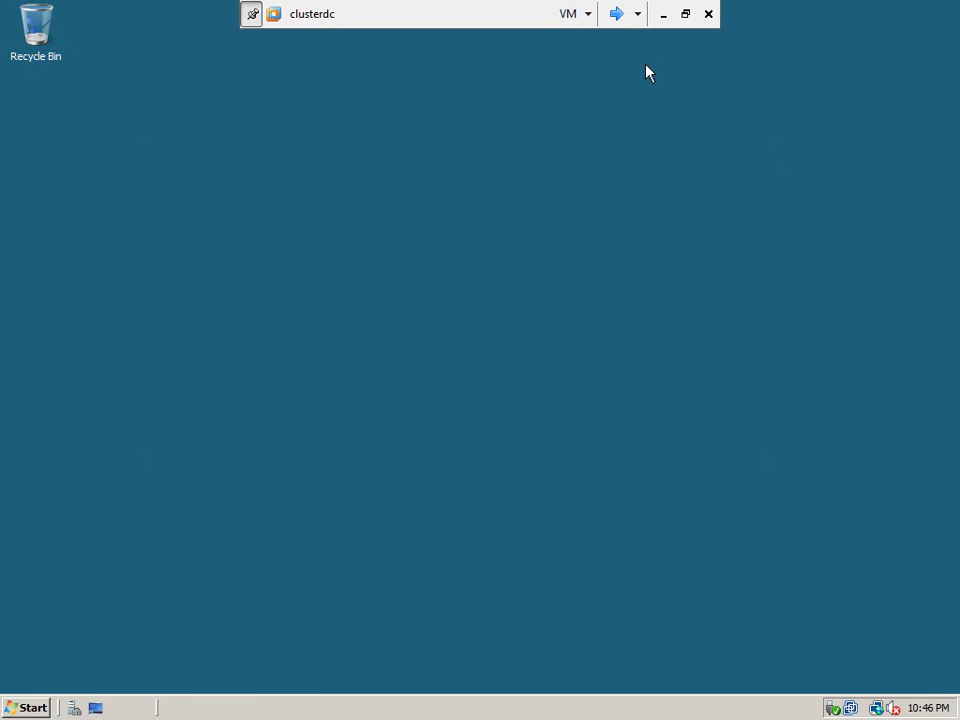
pyautogui.click(617, 18)
pyautogui.click(617, 18)
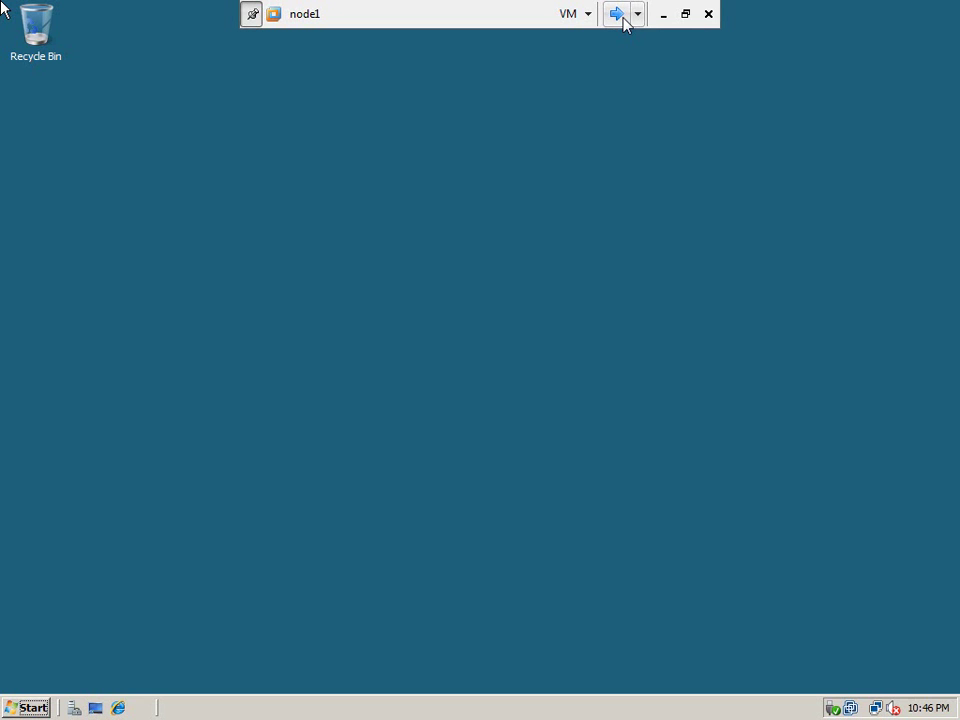
# On node1, ping 192.168.1.110 from a command prompt, then close it.
pyautogui.click(25, 708)
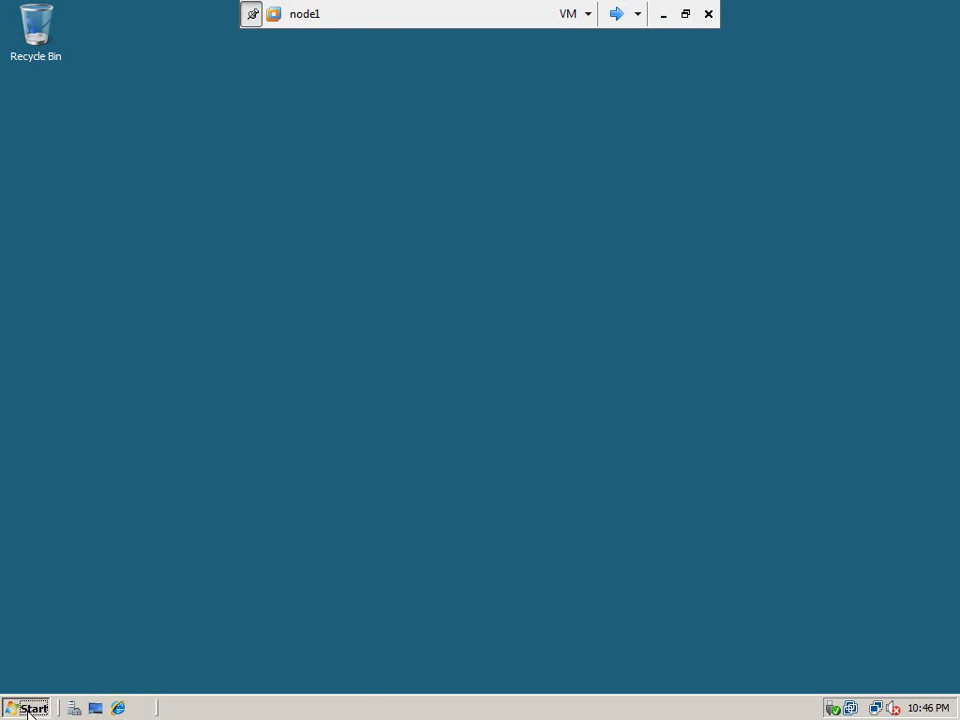
pyautogui.click(276, 549)
pyautogui.write('cmd')
pyautogui.press('Return')
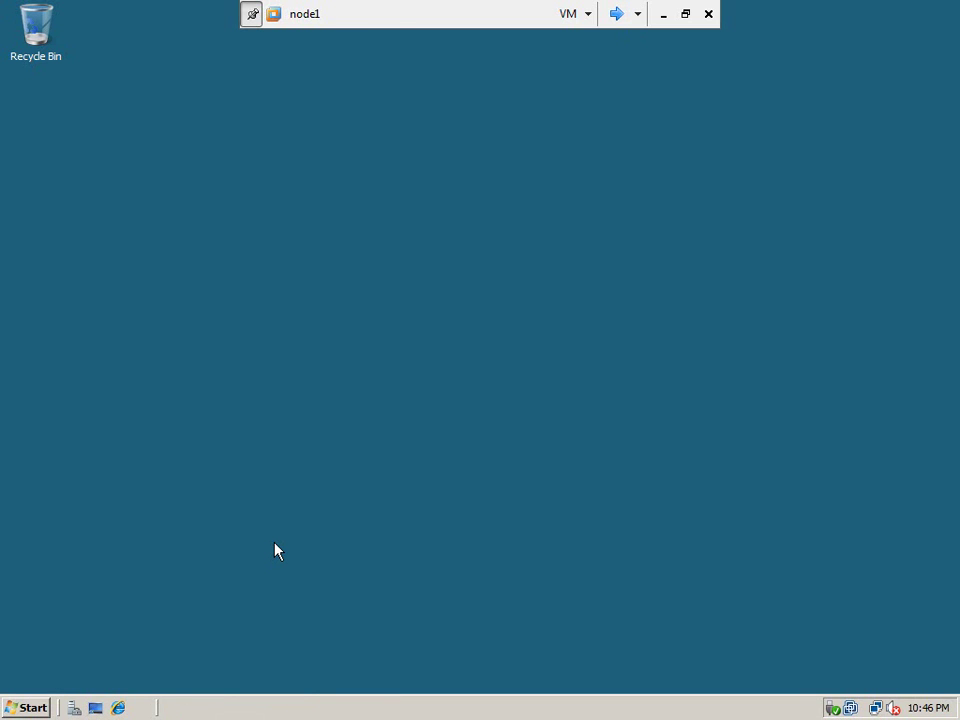
pyautogui.write('ping 192.168.1.110')
pyautogui.press('Return')
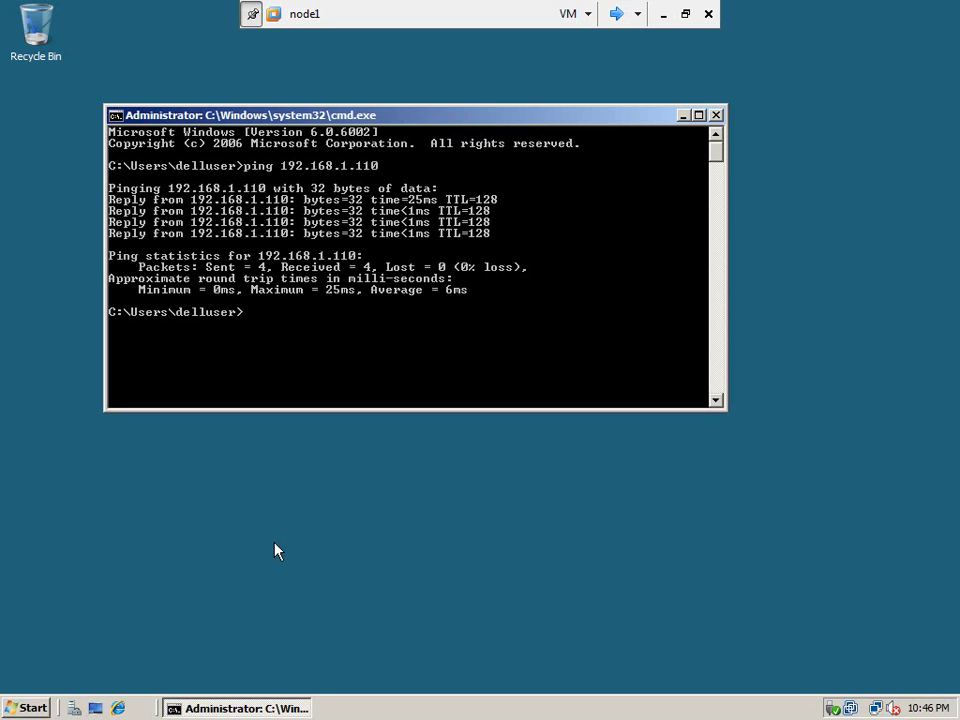
pyautogui.write('it')
pyautogui.press('Return')
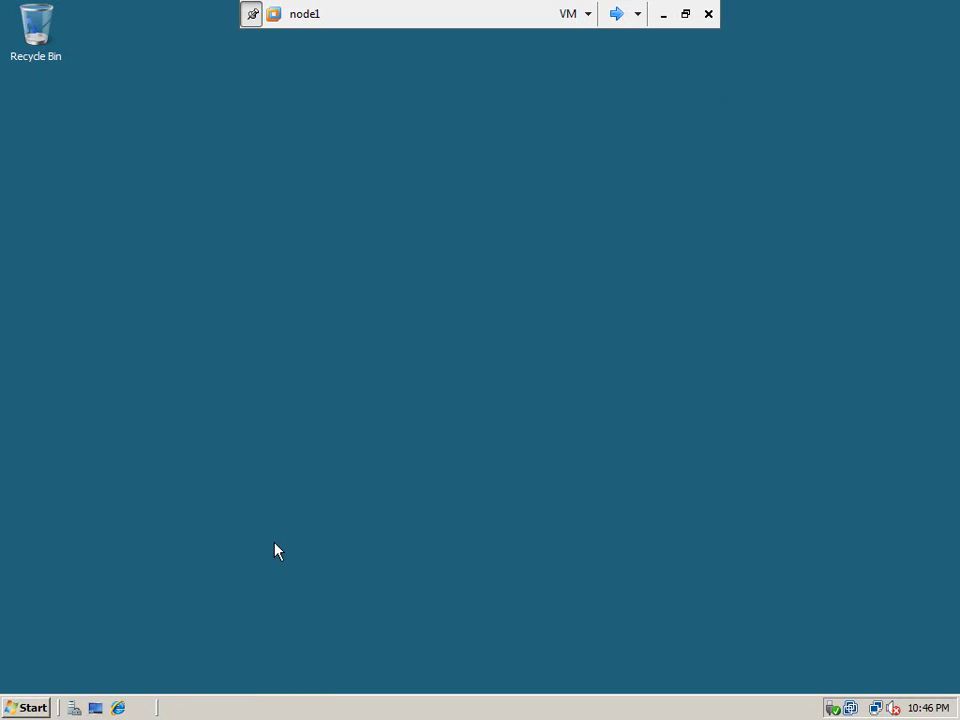
# Reopen the command prompt, ping 192.168.1.112 with 4 of 4 replies, and exit.
pyautogui.click(26, 707)
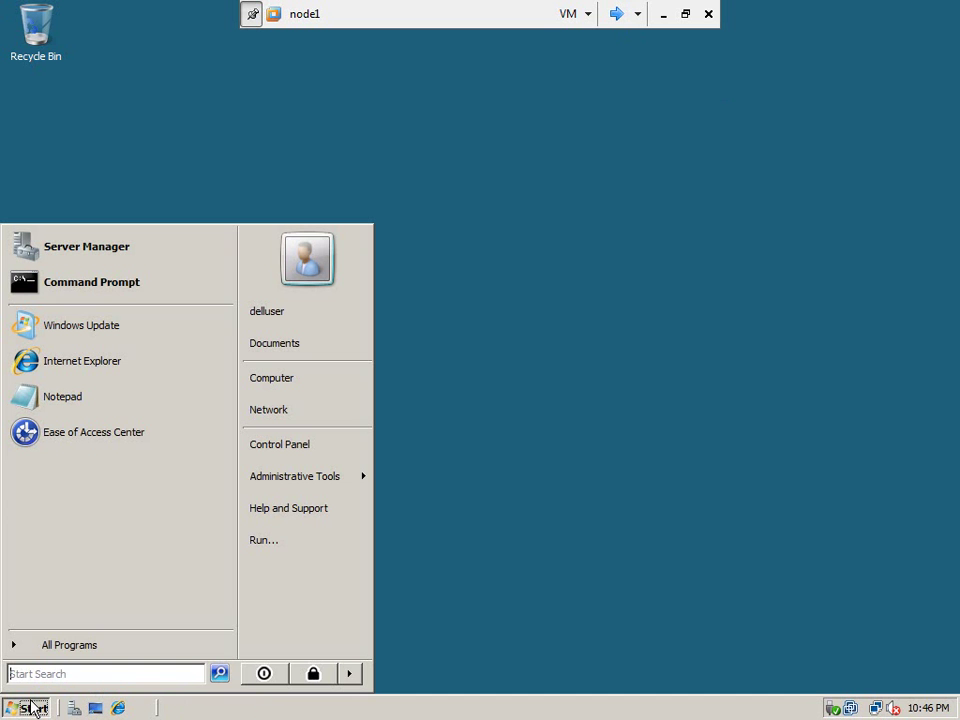
pyautogui.click(272, 550)
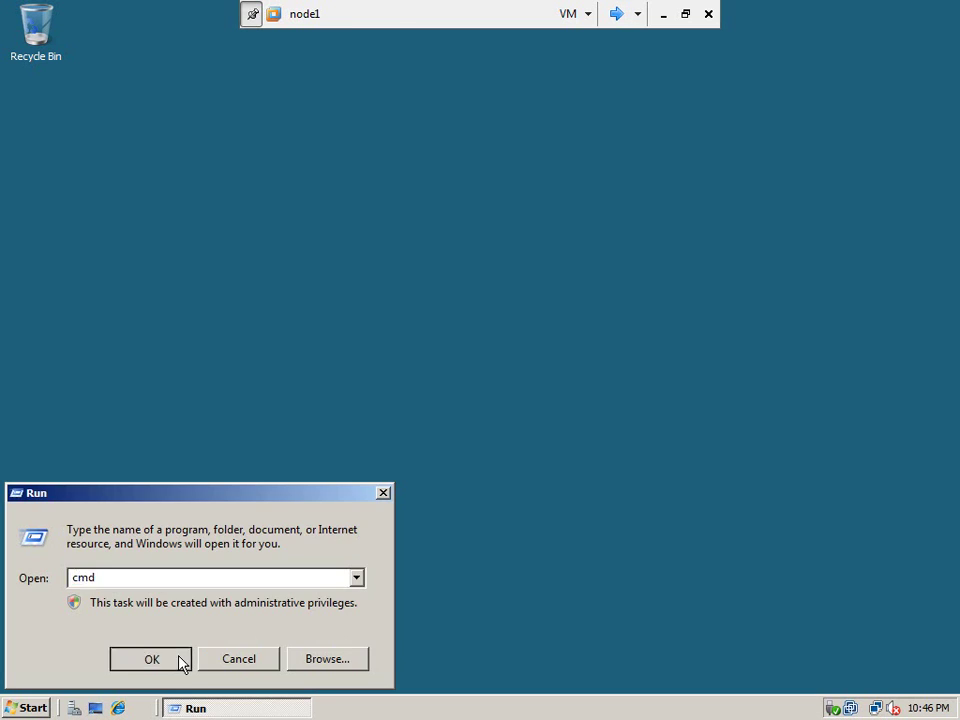
pyautogui.click(183, 662)
pyautogui.write('ping 192.168.1.')
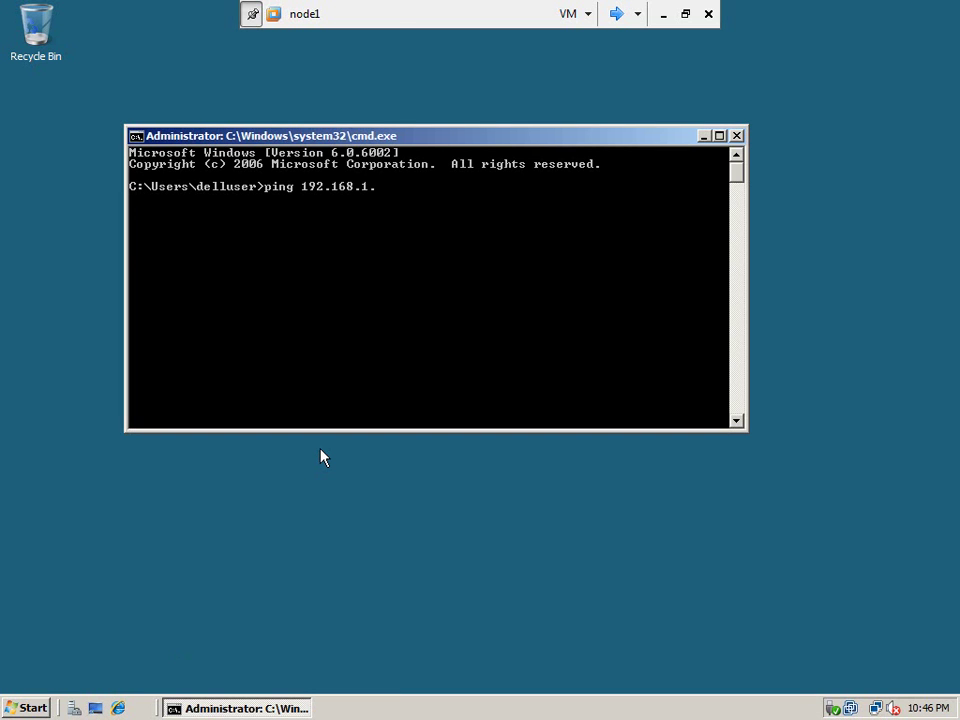
pyautogui.write('112')
pyautogui.press('Return')
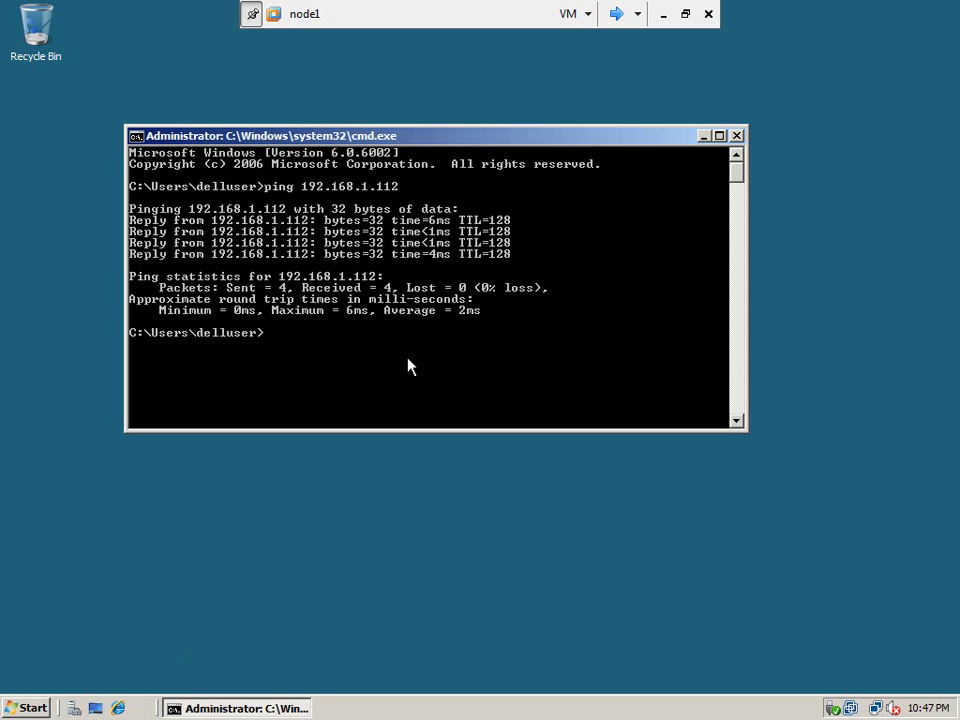
pyautogui.write('exit')
pyautogui.press('Return')
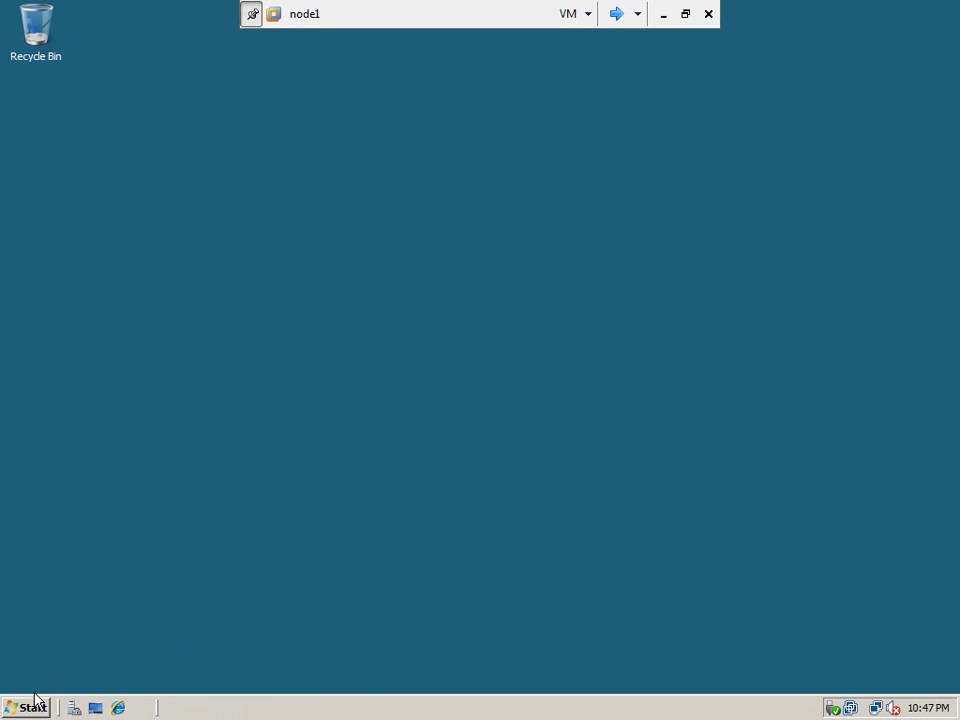
# Open the properties of Local Area Connection 2 via the Network and Sharing Center.
pyautogui.click(10, 708)
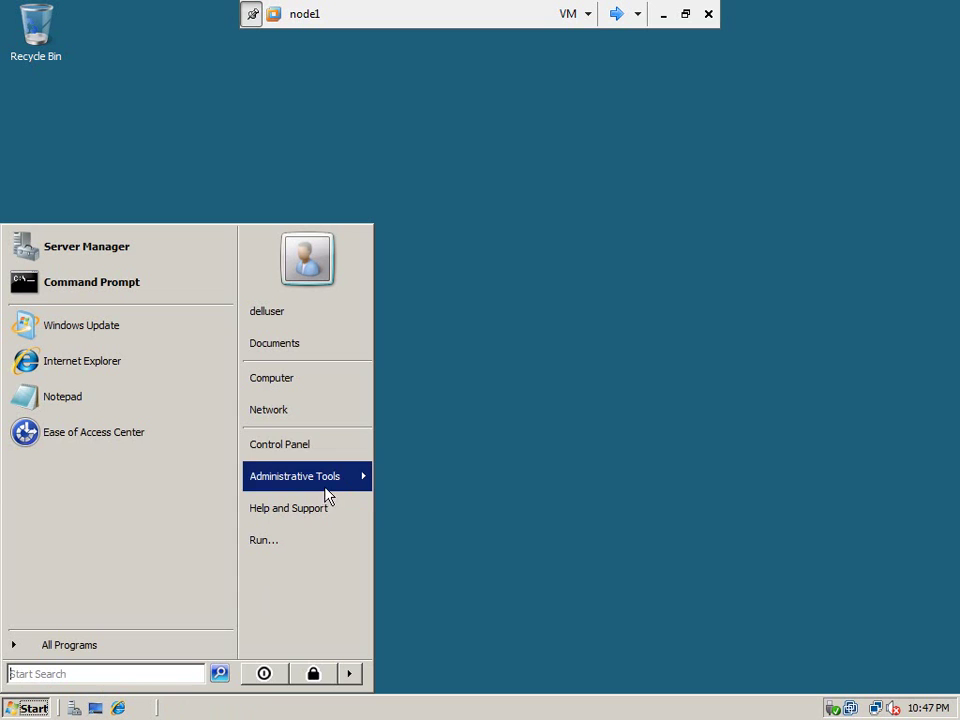
pyautogui.click(317, 412)
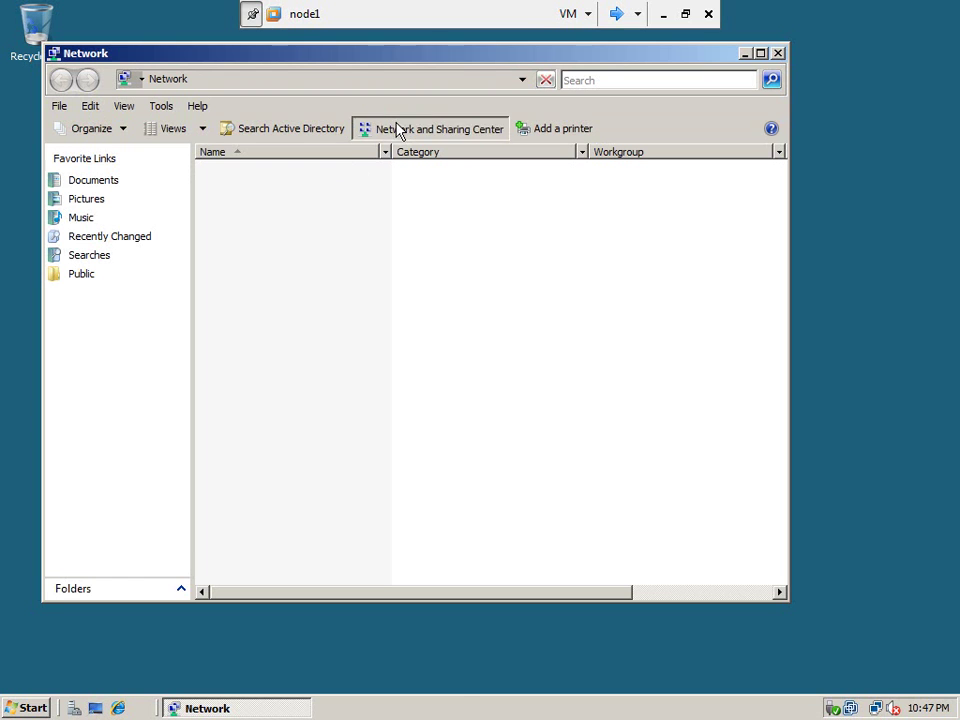
pyautogui.click(398, 129)
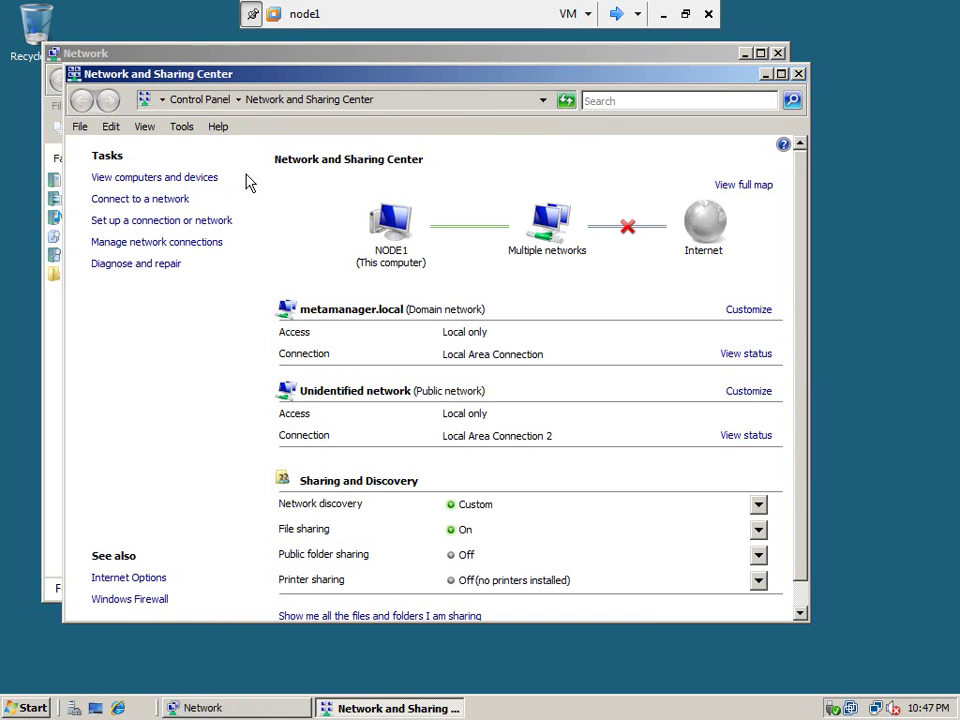
pyautogui.click(182, 246)
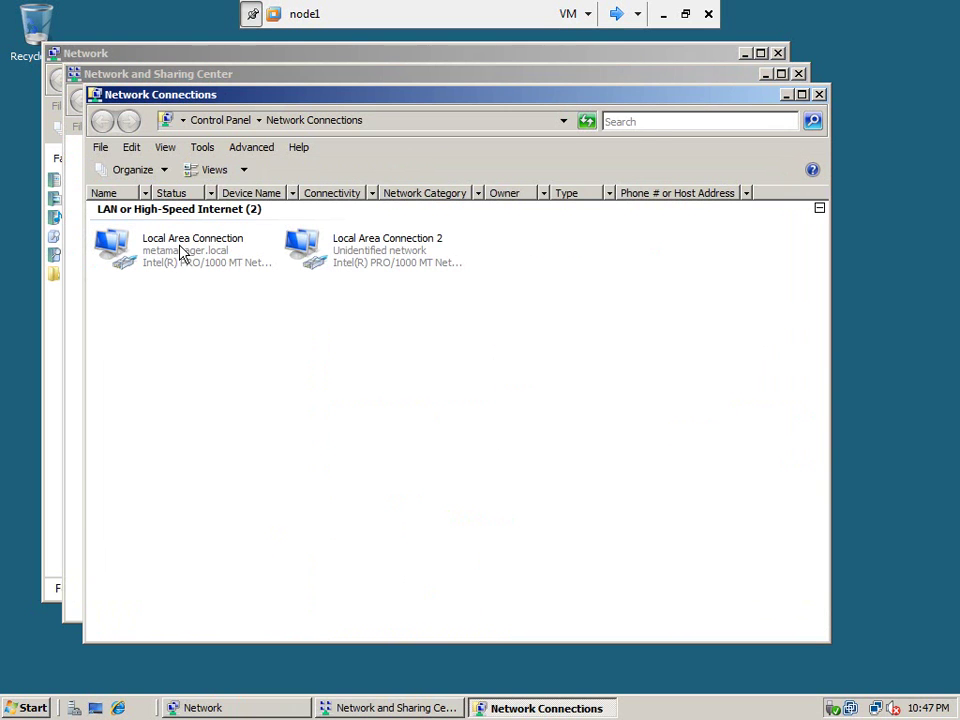
pyautogui.click(380, 252)
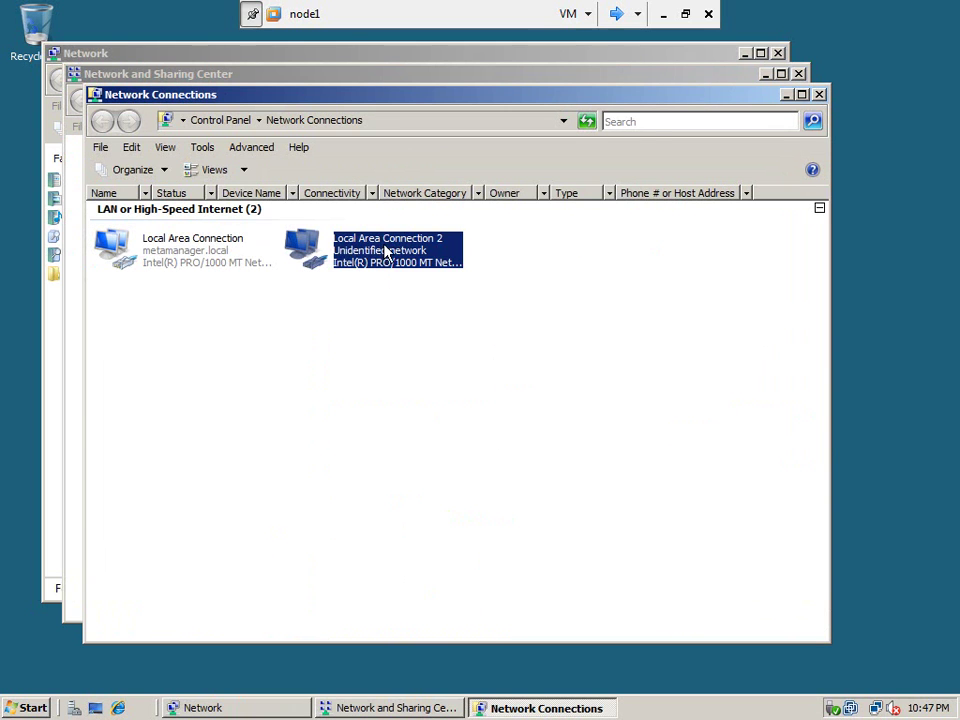
pyautogui.rightClick(384, 252)
pyautogui.click(434, 391)
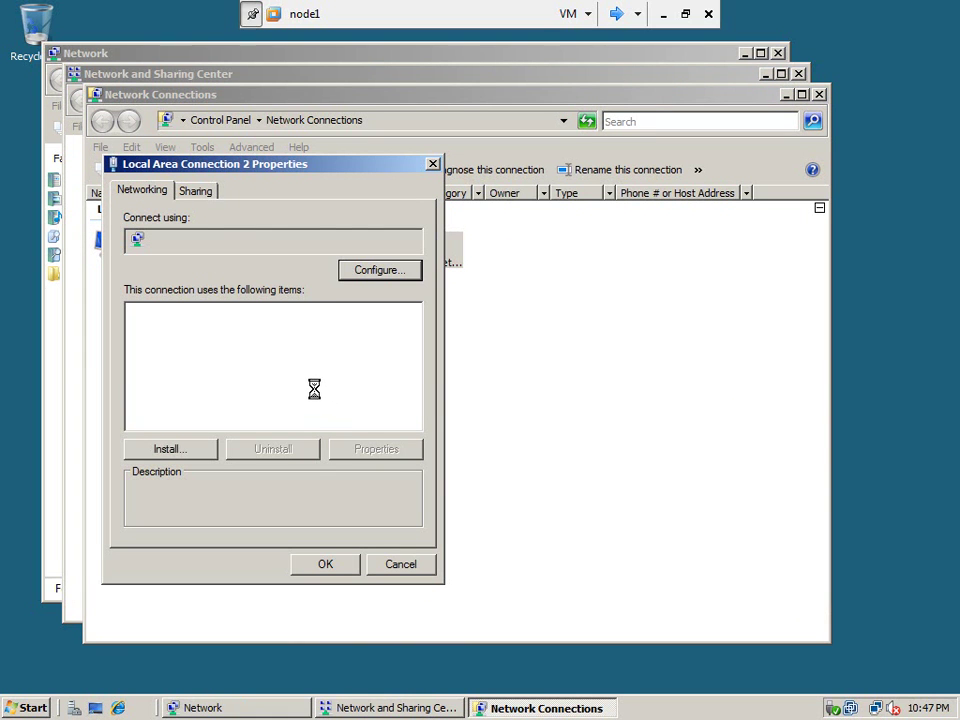
# Set its IPv4 to static 192.168.2.11 with mask 255.255.255.0 and confirm.
pyautogui.doubleClick(266, 376)
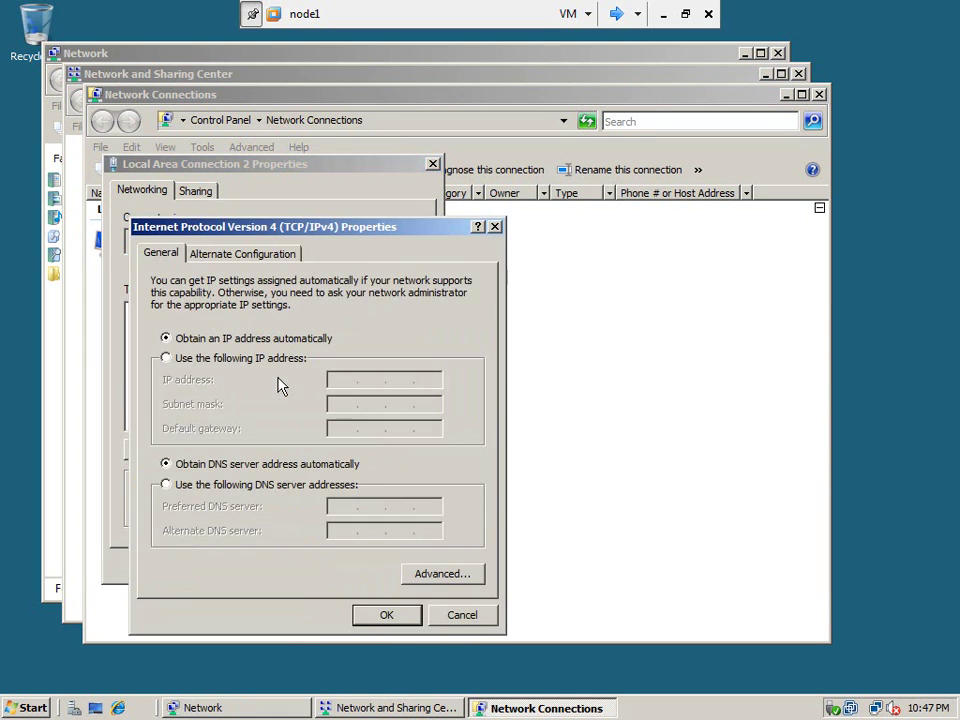
pyautogui.click(216, 360)
pyautogui.write('192.168.2.')
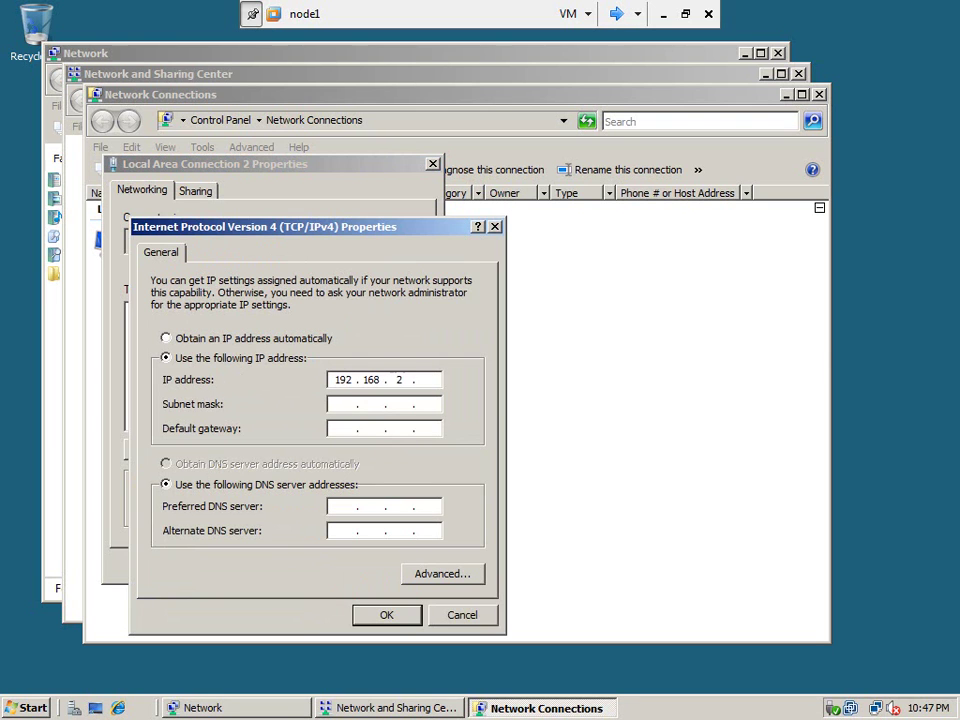
pyautogui.write('11')
pyautogui.click(340, 404)
pyautogui.click(388, 616)
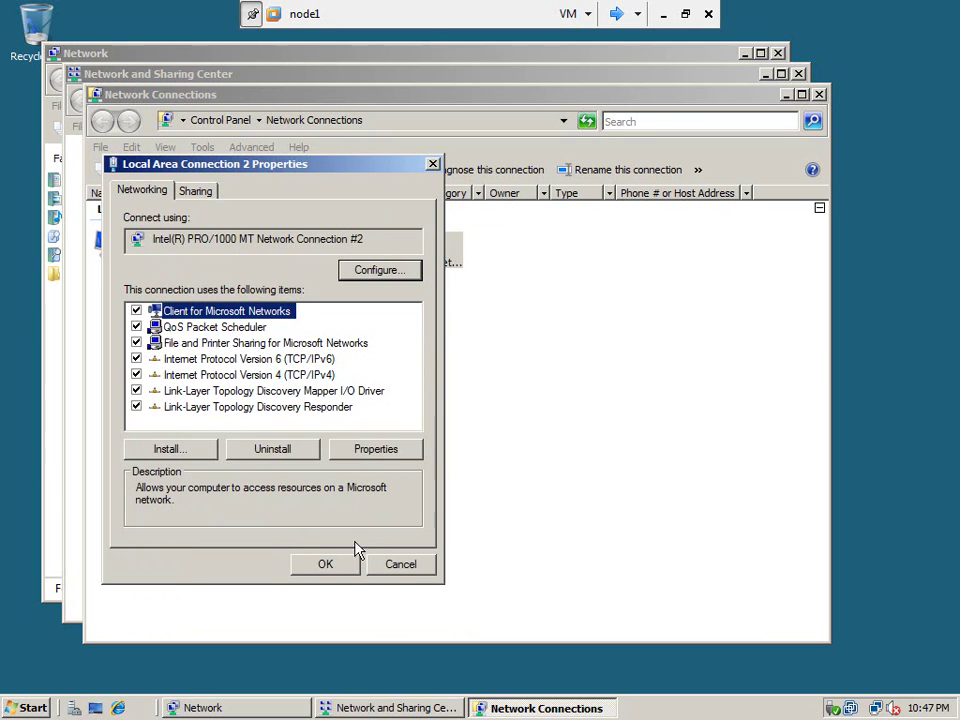
pyautogui.click(330, 565)
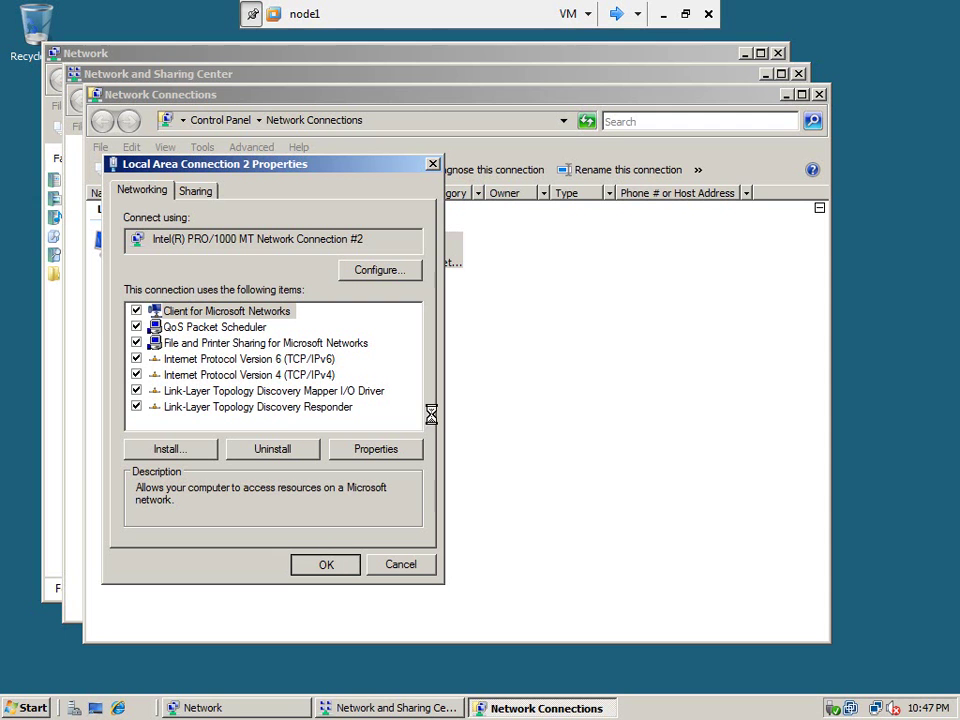
# Check in VM Settings that node1's second network adapter is host-only, changing nothing.
pyautogui.click(572, 14)
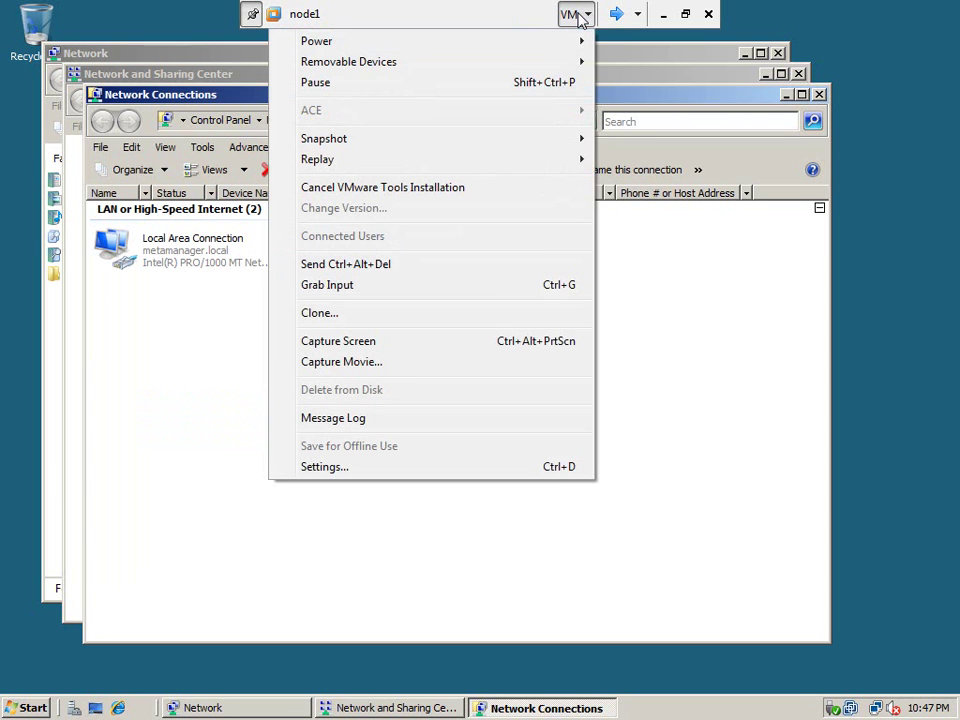
pyautogui.click(392, 476)
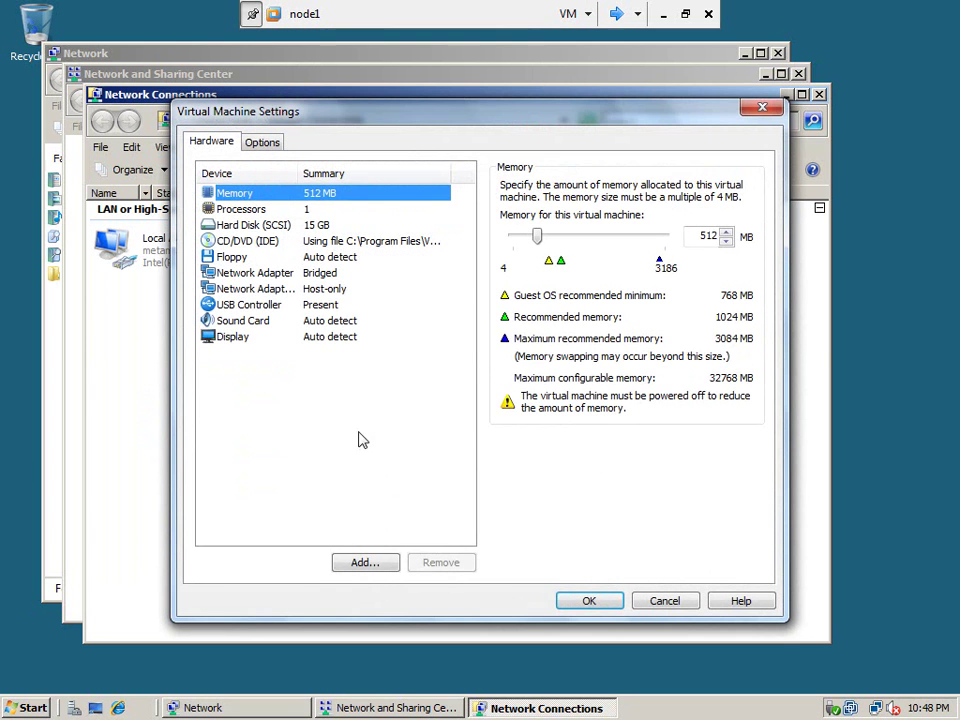
pyautogui.click(273, 290)
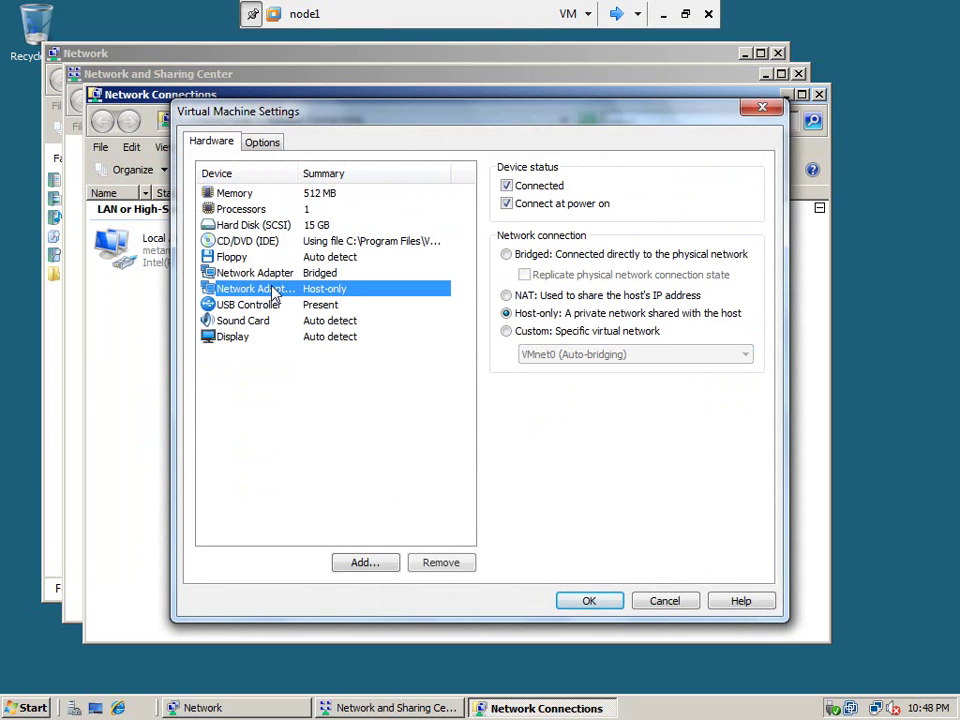
pyautogui.click(379, 565)
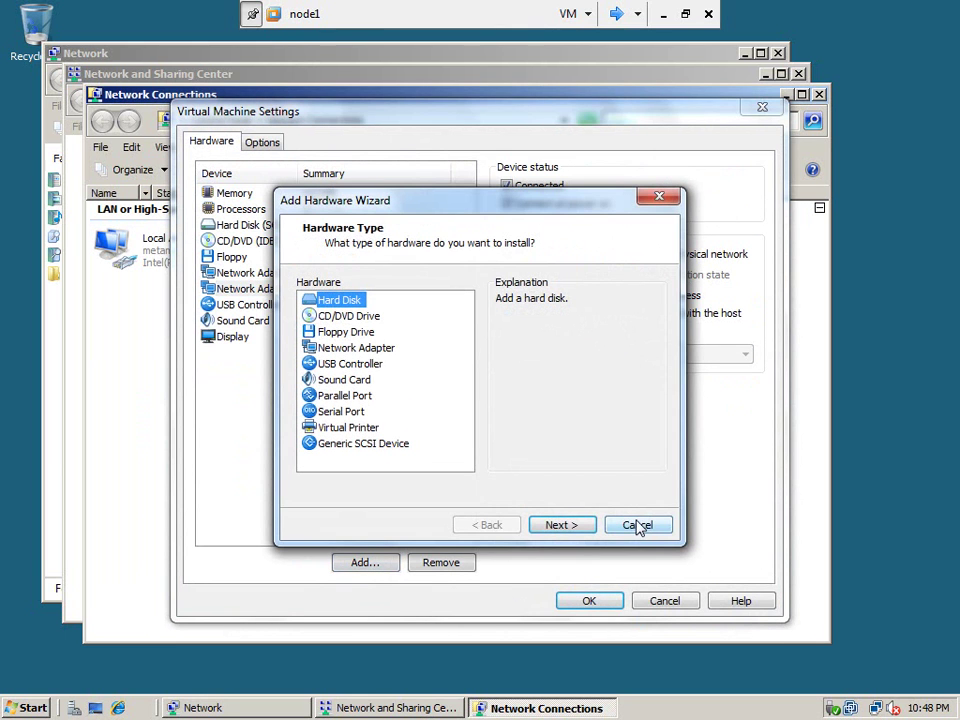
pyautogui.click(638, 524)
pyautogui.click(669, 600)
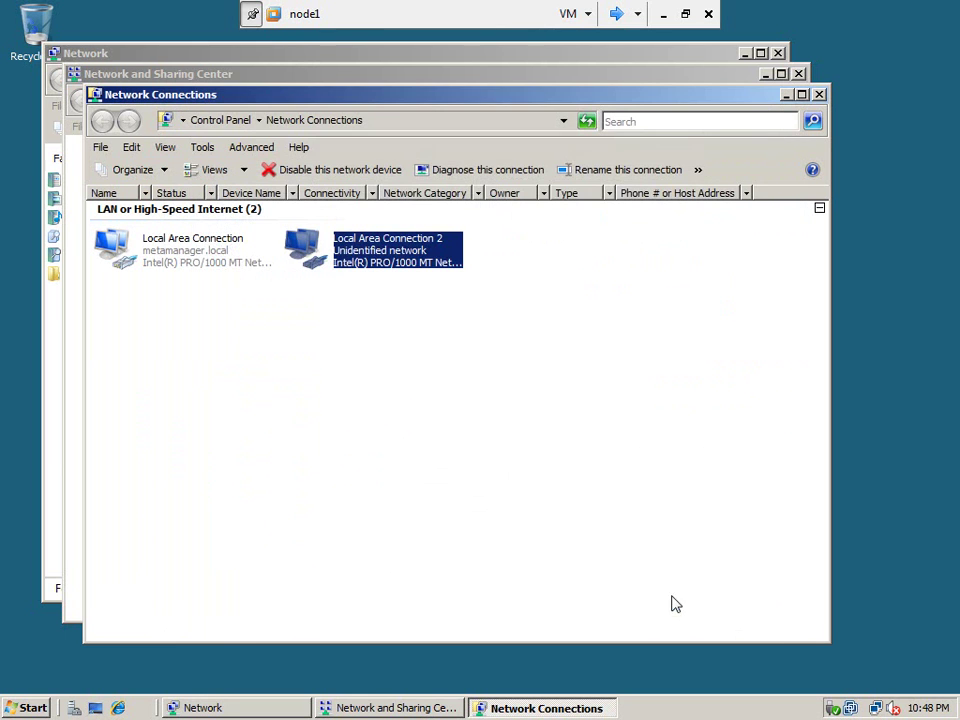
# Close the Network Connections, Network and Sharing Center and Network windows.
pyautogui.click(820, 94)
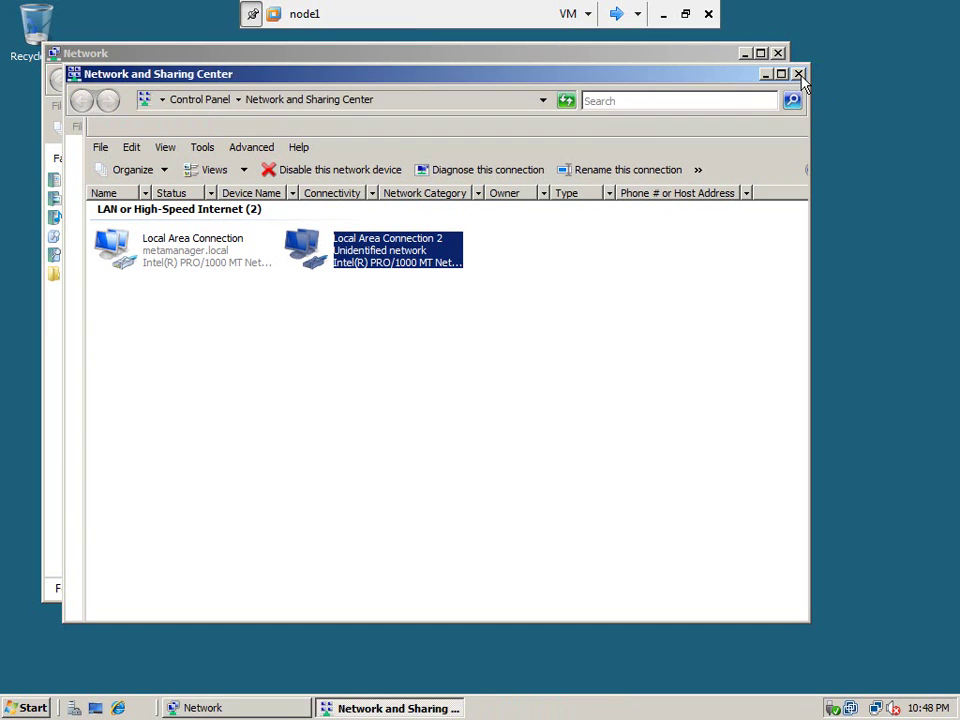
pyautogui.click(799, 73)
pyautogui.click(778, 53)
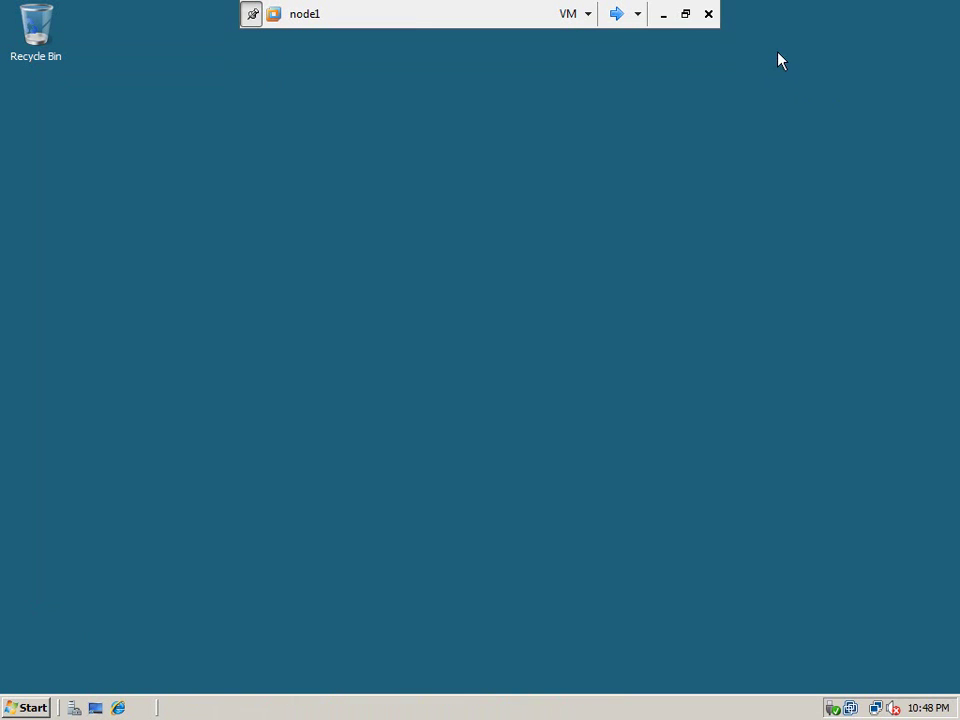
# Switch the console to node2 and sign in via Ctrl+Alt+Del with the account password.
pyautogui.click(616, 14)
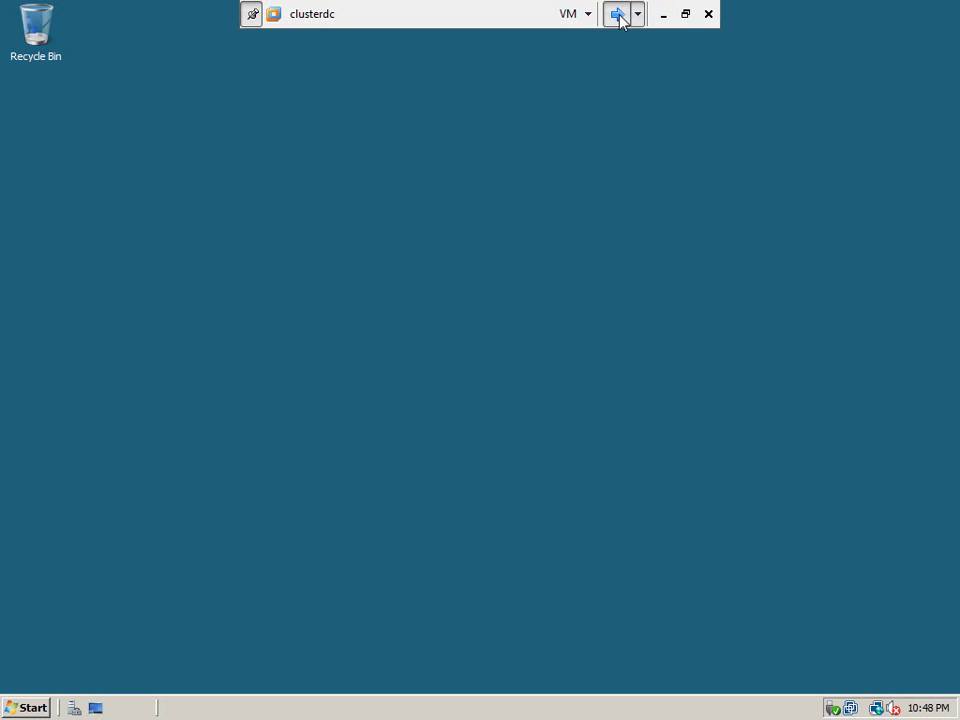
pyautogui.click(616, 14)
pyautogui.click(570, 13)
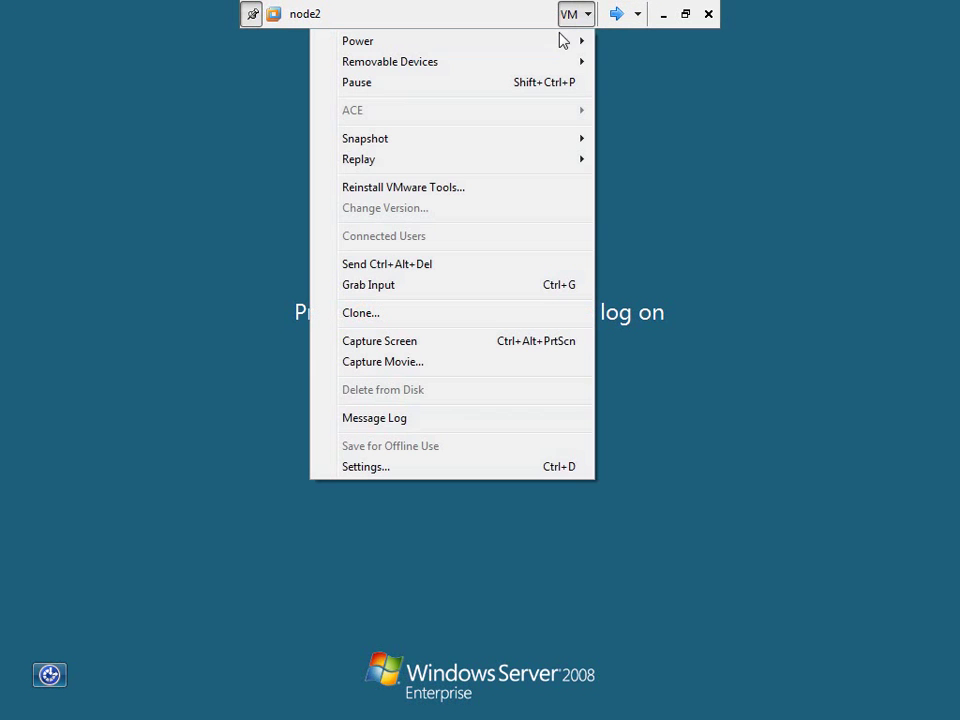
pyautogui.click(447, 266)
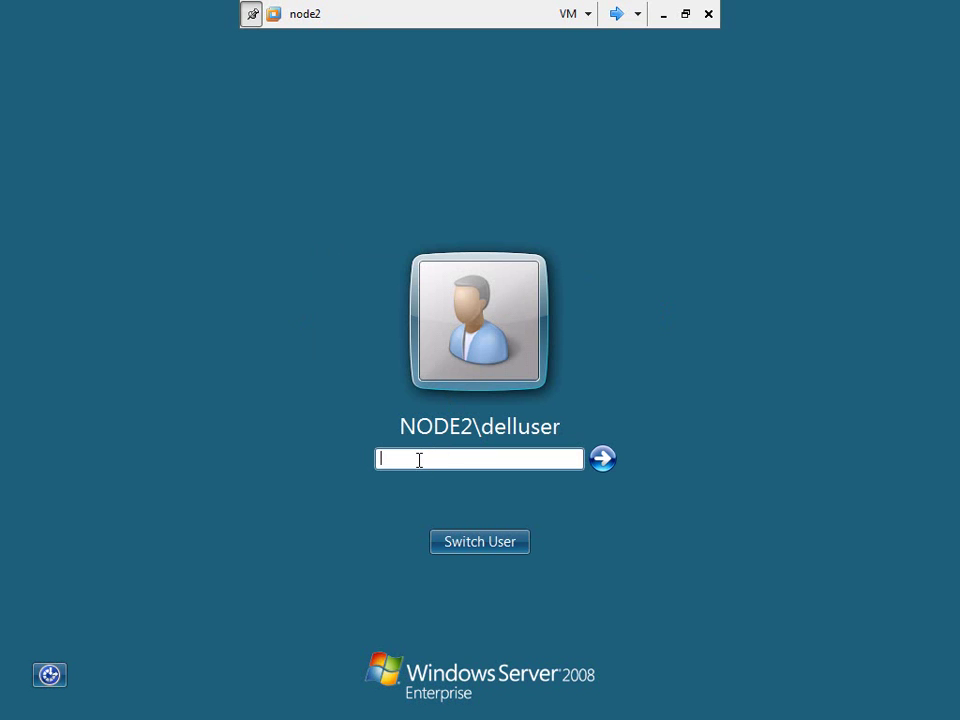
pyautogui.write('password1')
pyautogui.press('Return')
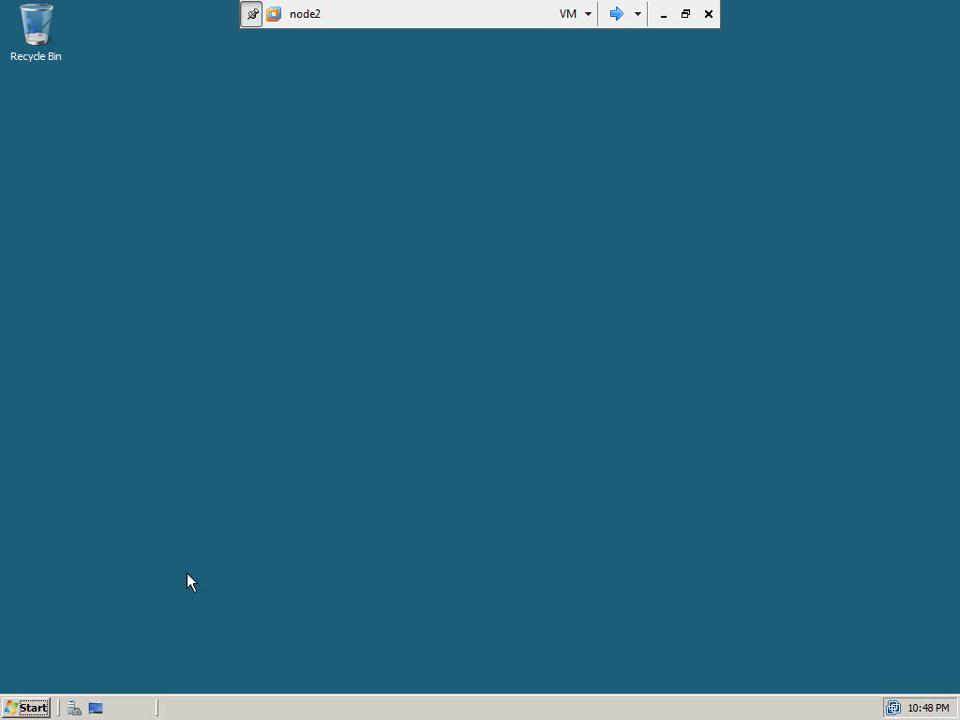
# On node2, open a command prompt and ping 192.168.1.110.
pyautogui.click(28, 708)
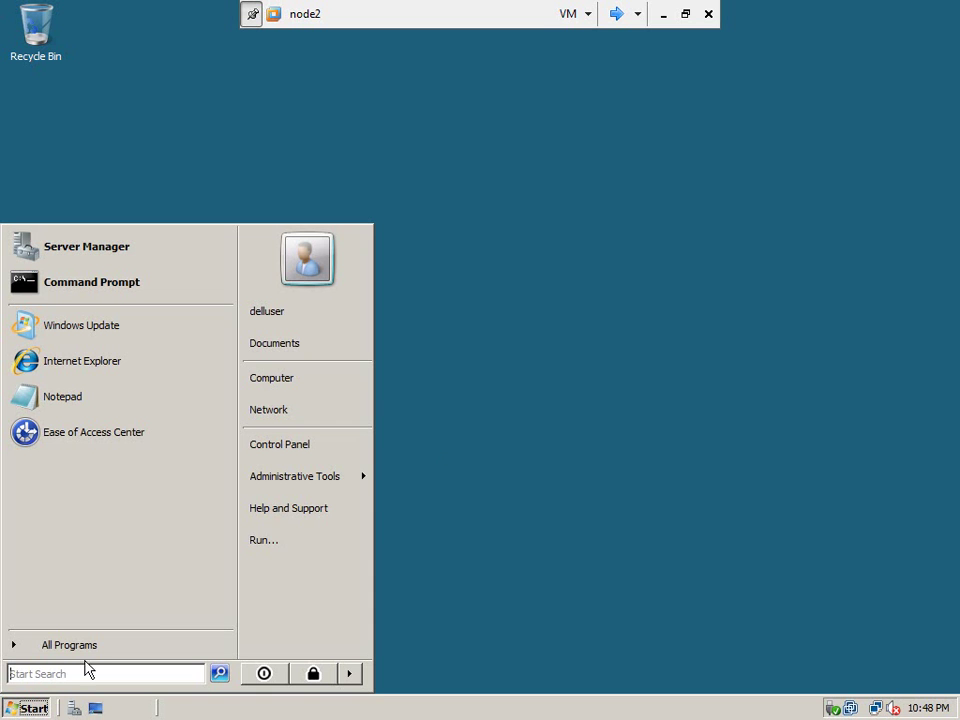
pyautogui.click(296, 539)
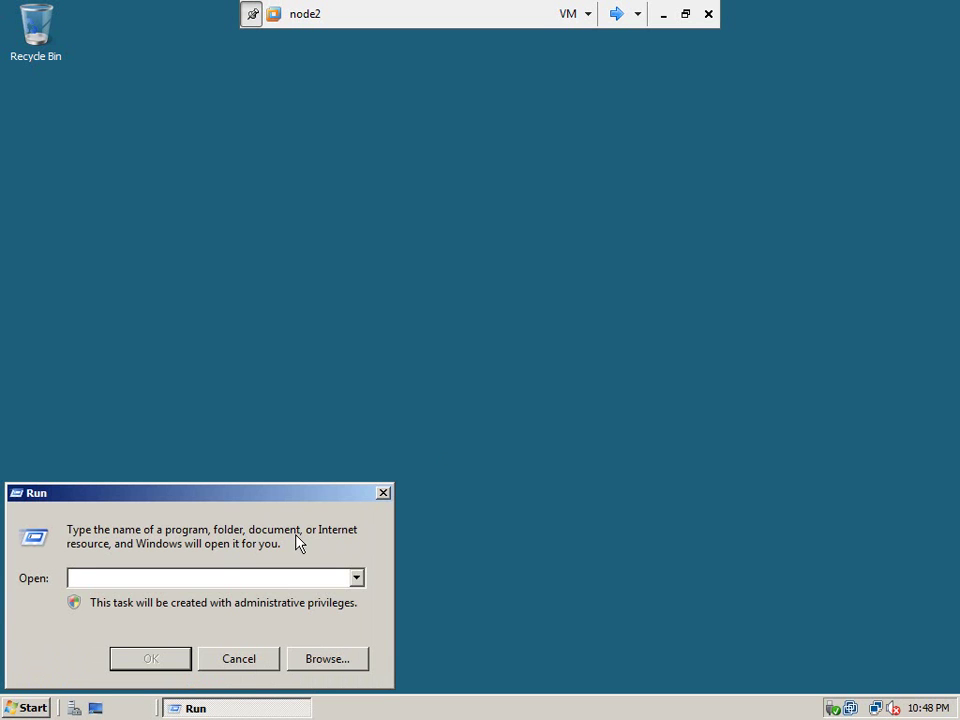
pyautogui.write('cmd')
pyautogui.press('Return')
pyautogui.write('ping 192.1681')
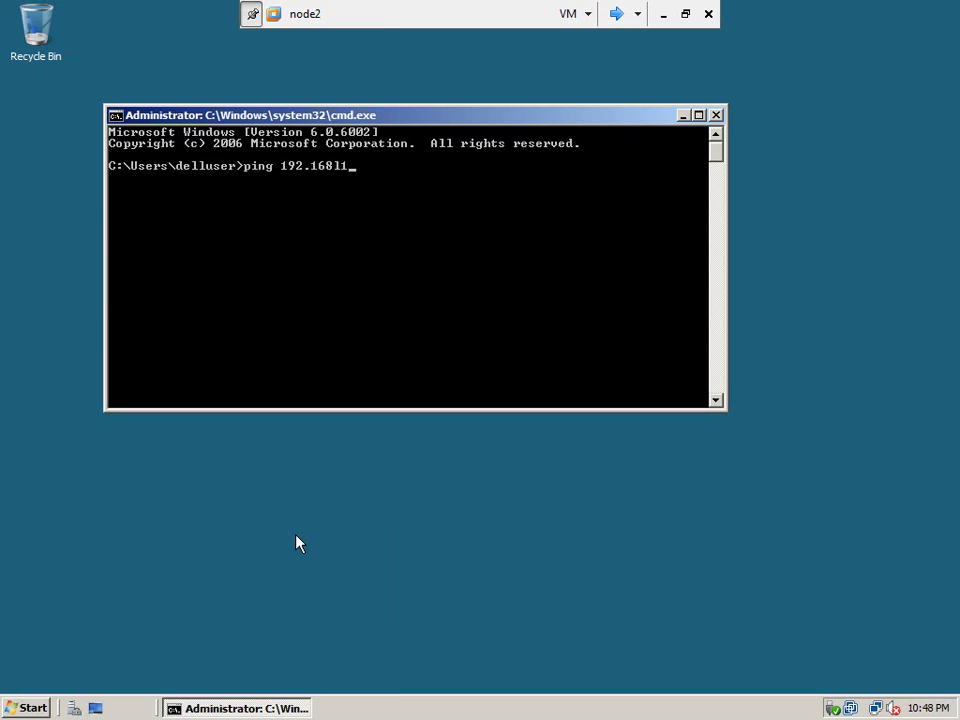
pyautogui.press('BackSpace')
pyautogui.write('.1.110')
pyautogui.press('Return')
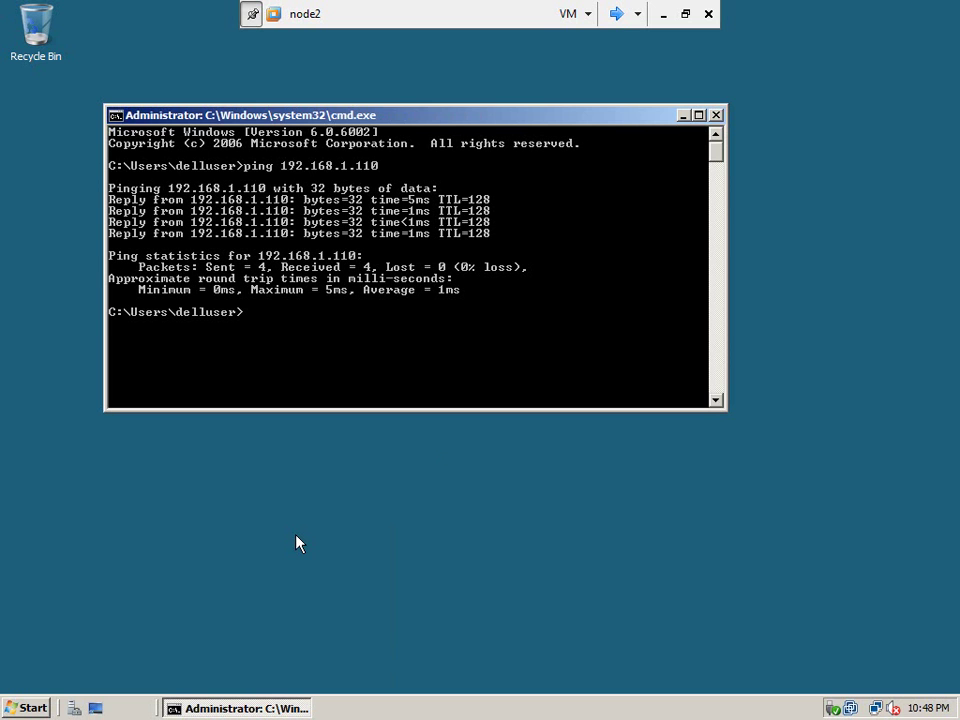
# Ping 192.168.1.111 as well, then exit the command prompt.
pyautogui.press('Up')
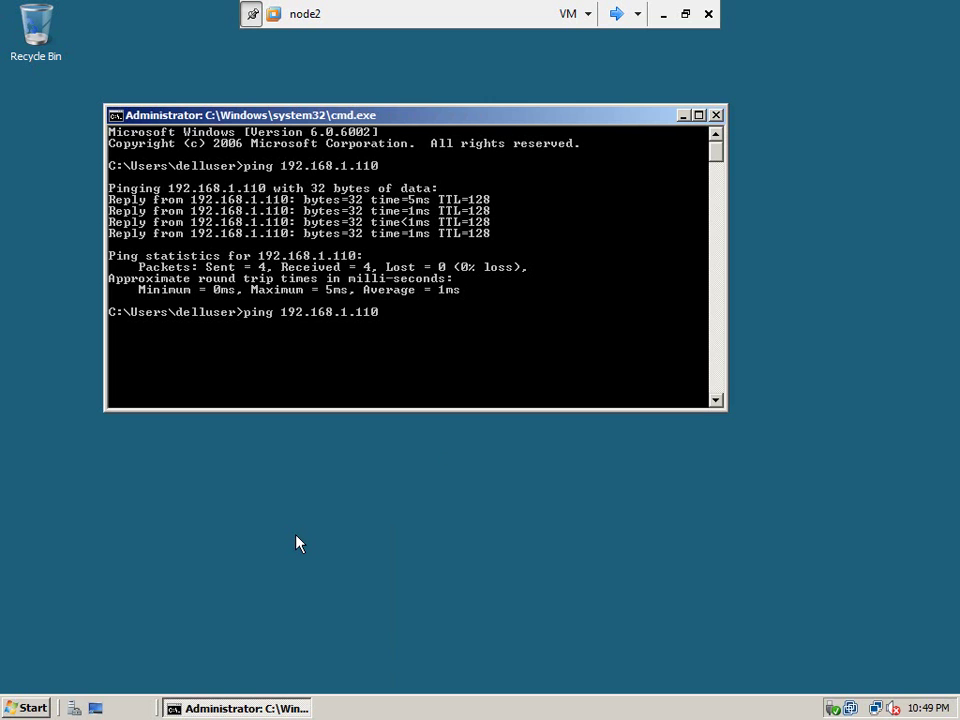
pyautogui.press('BackSpace')
pyautogui.write('1')
pyautogui.press('Return')
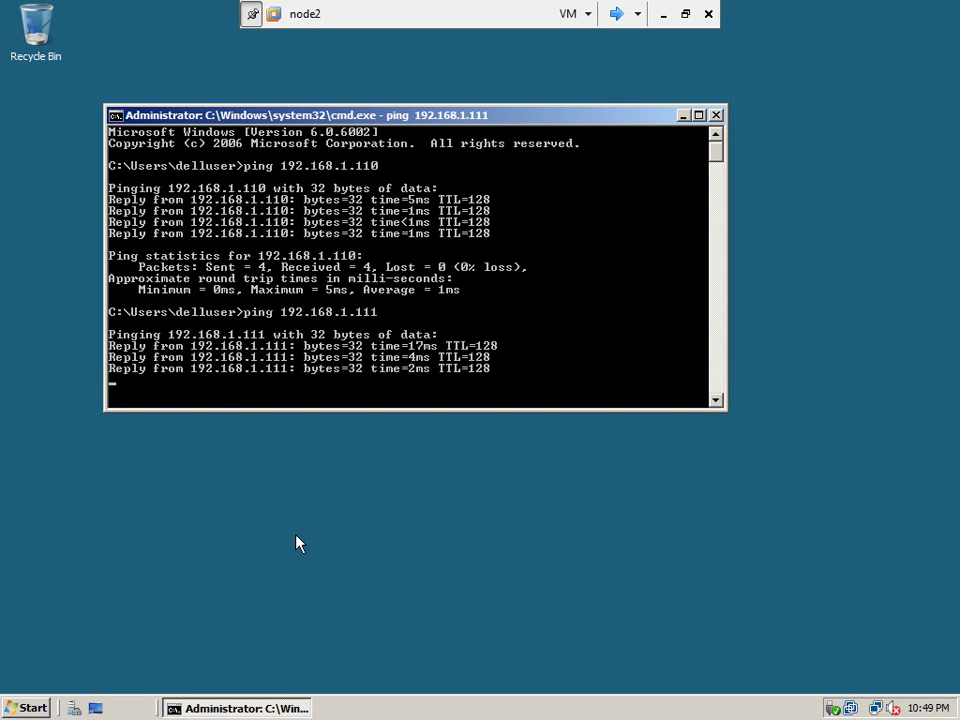
pyautogui.write('exit')
pyautogui.press('Return')
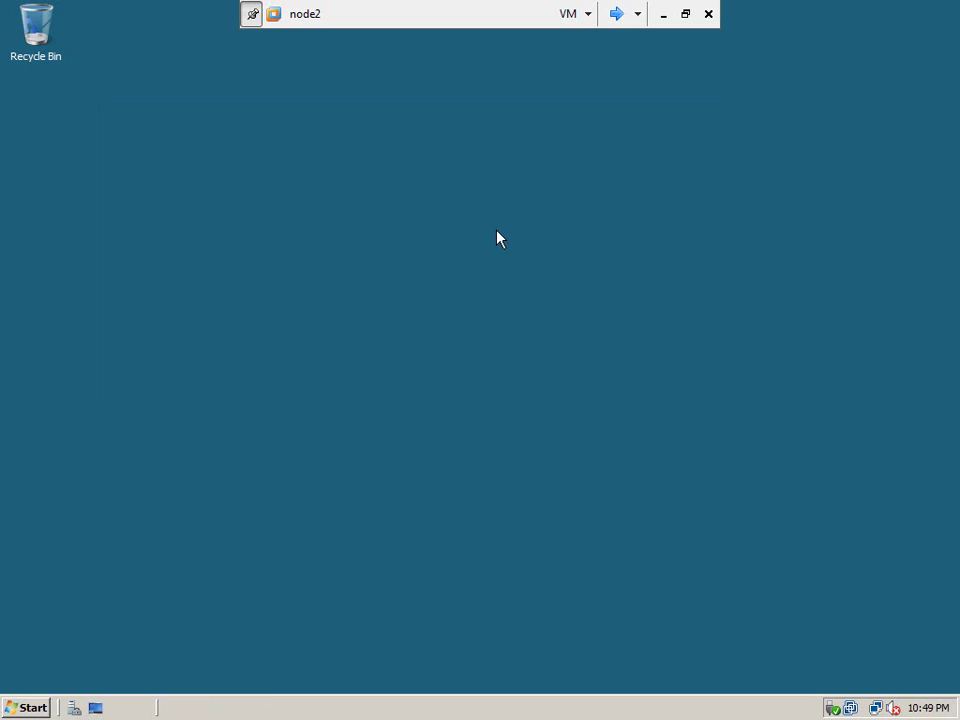
# Cycle the console past node1 to clusterdc, opening and dismissing its Start menu.
pyautogui.click(618, 16)
pyautogui.click(618, 16)
pyautogui.click(25, 708)
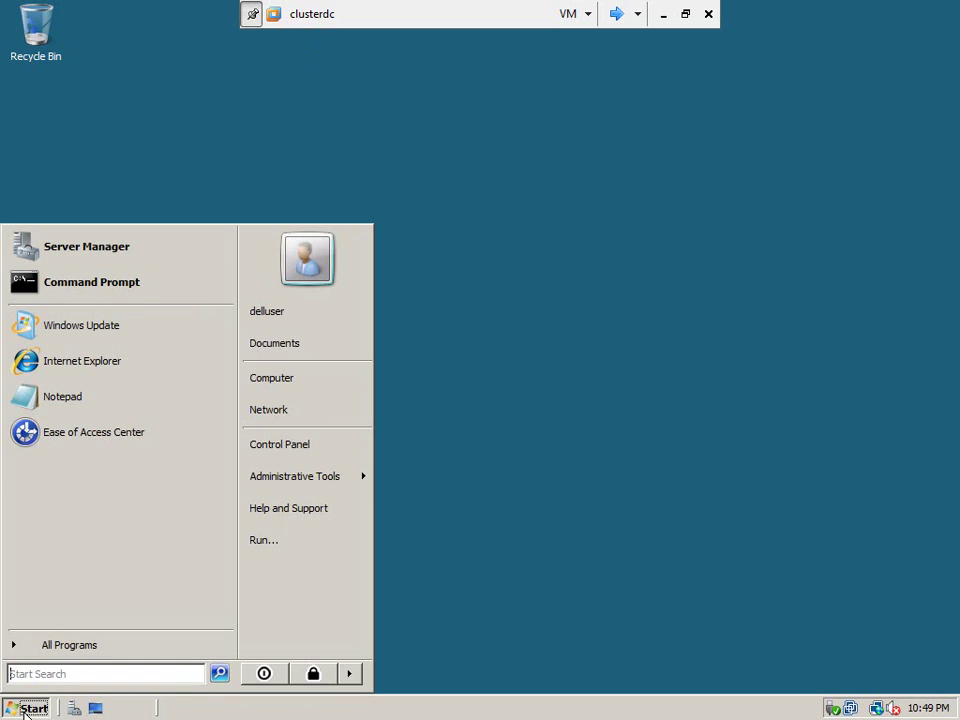
pyautogui.click(499, 392)
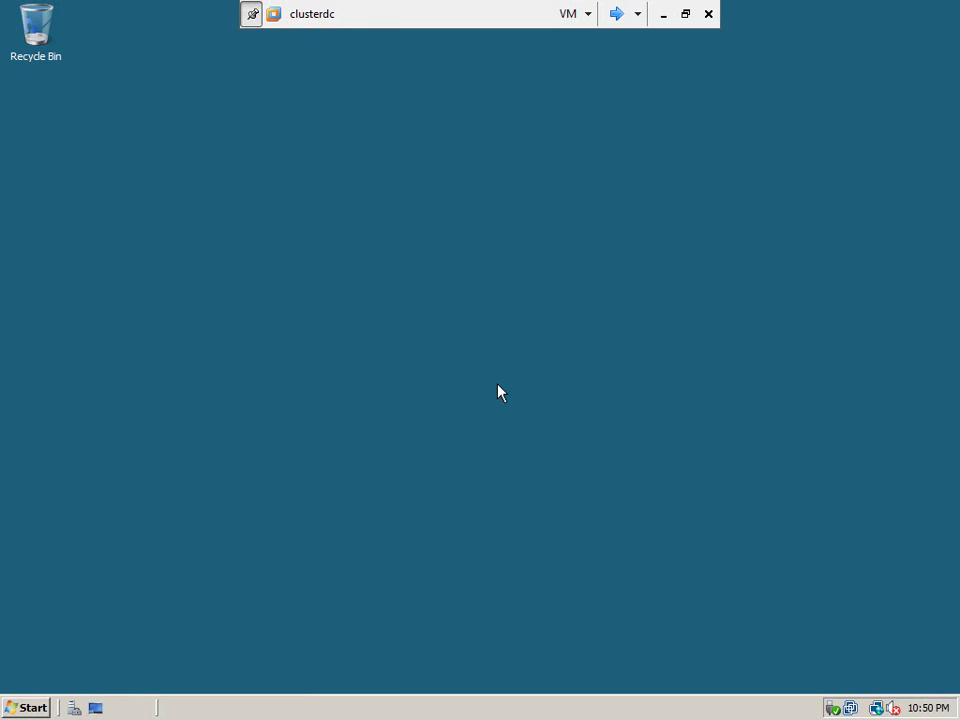